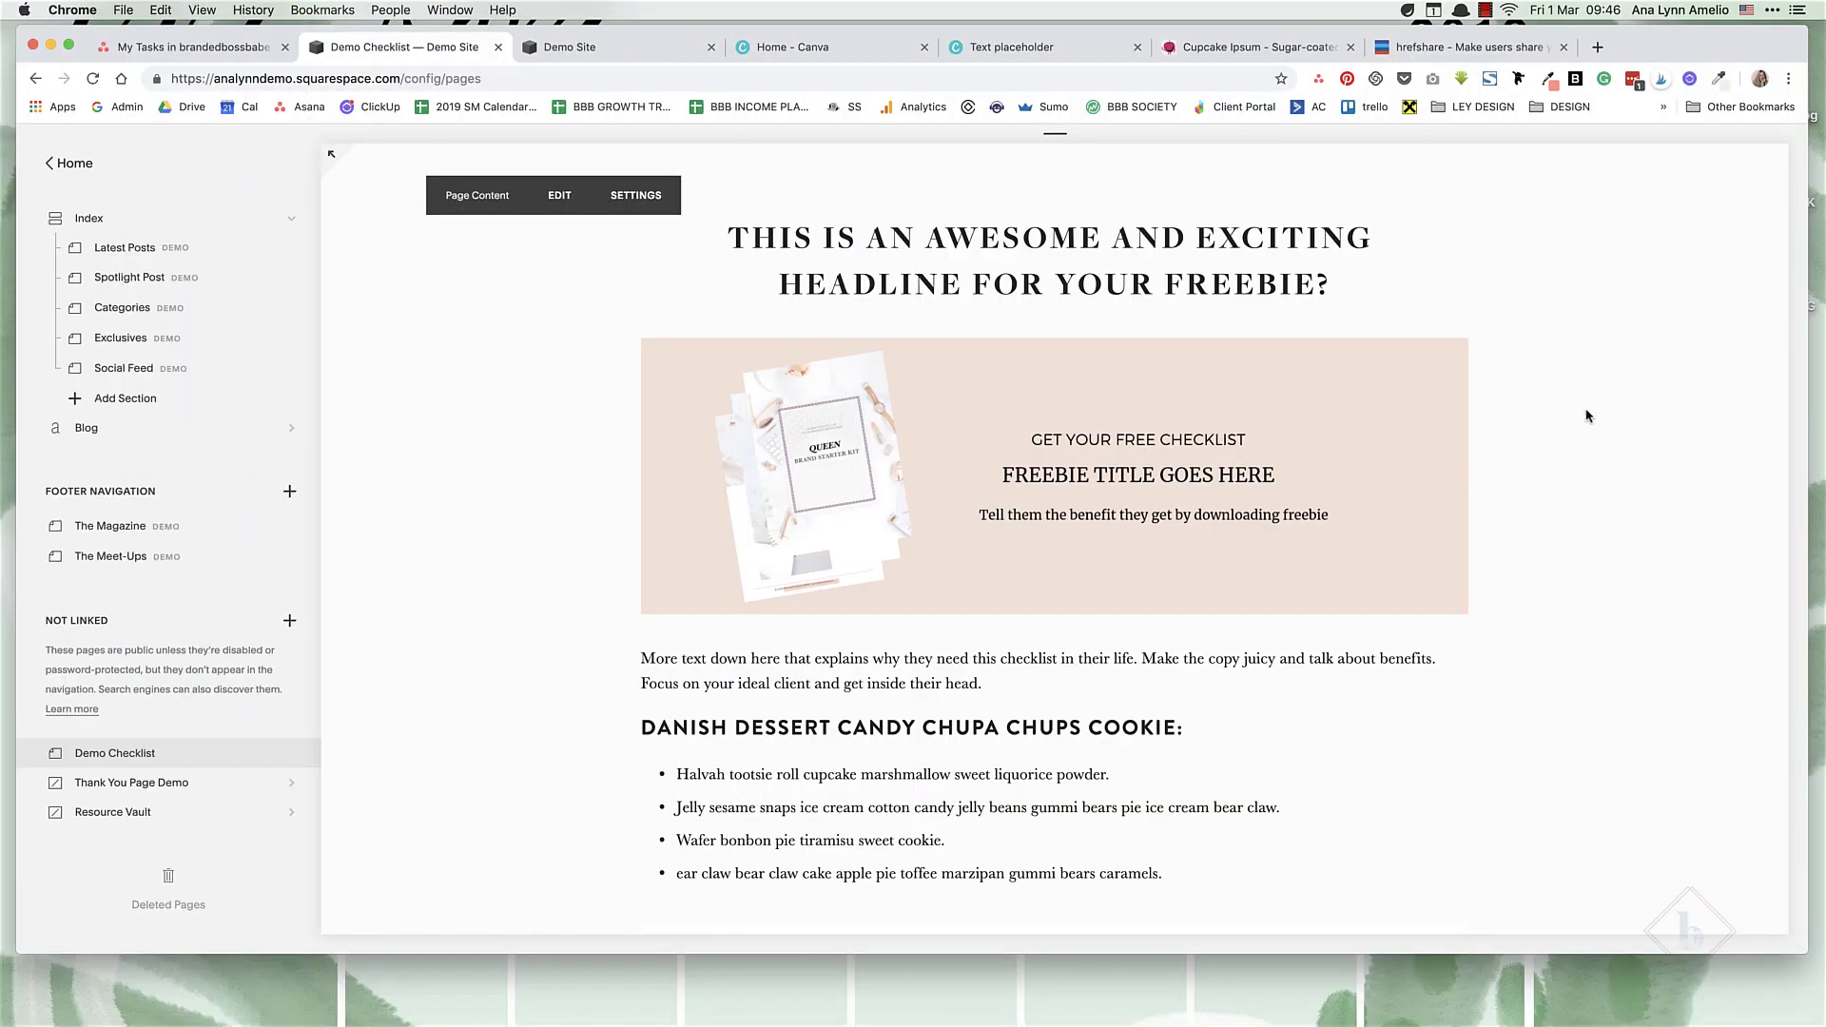
# Scroll the Pages panel up and down to find the Not Linked section.
pyautogui.scroll(-5, 1590, 428)
pyautogui.scroll(5, 1587, 416)
pyautogui.scroll(-5, 496, 603)
pyautogui.scroll(5, 497, 603)
pyautogui.scroll(-4, 544, 529)
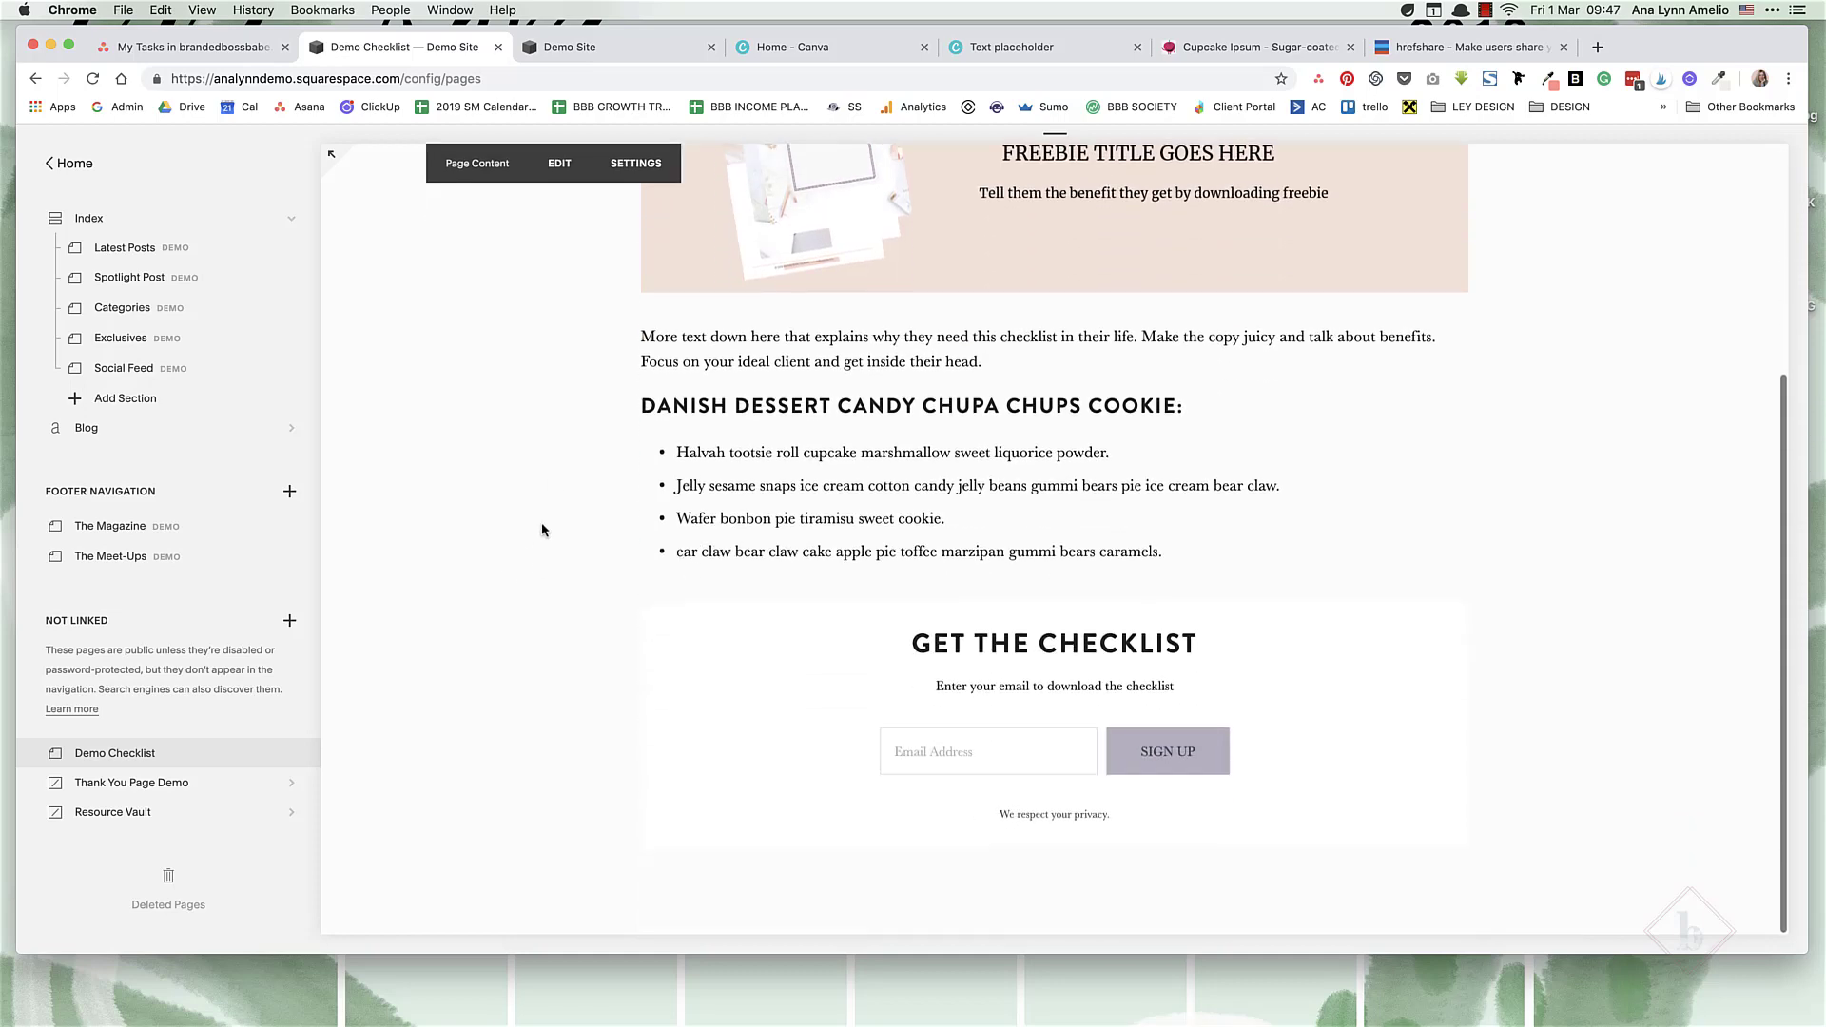
pyautogui.scroll(4, 544, 525)
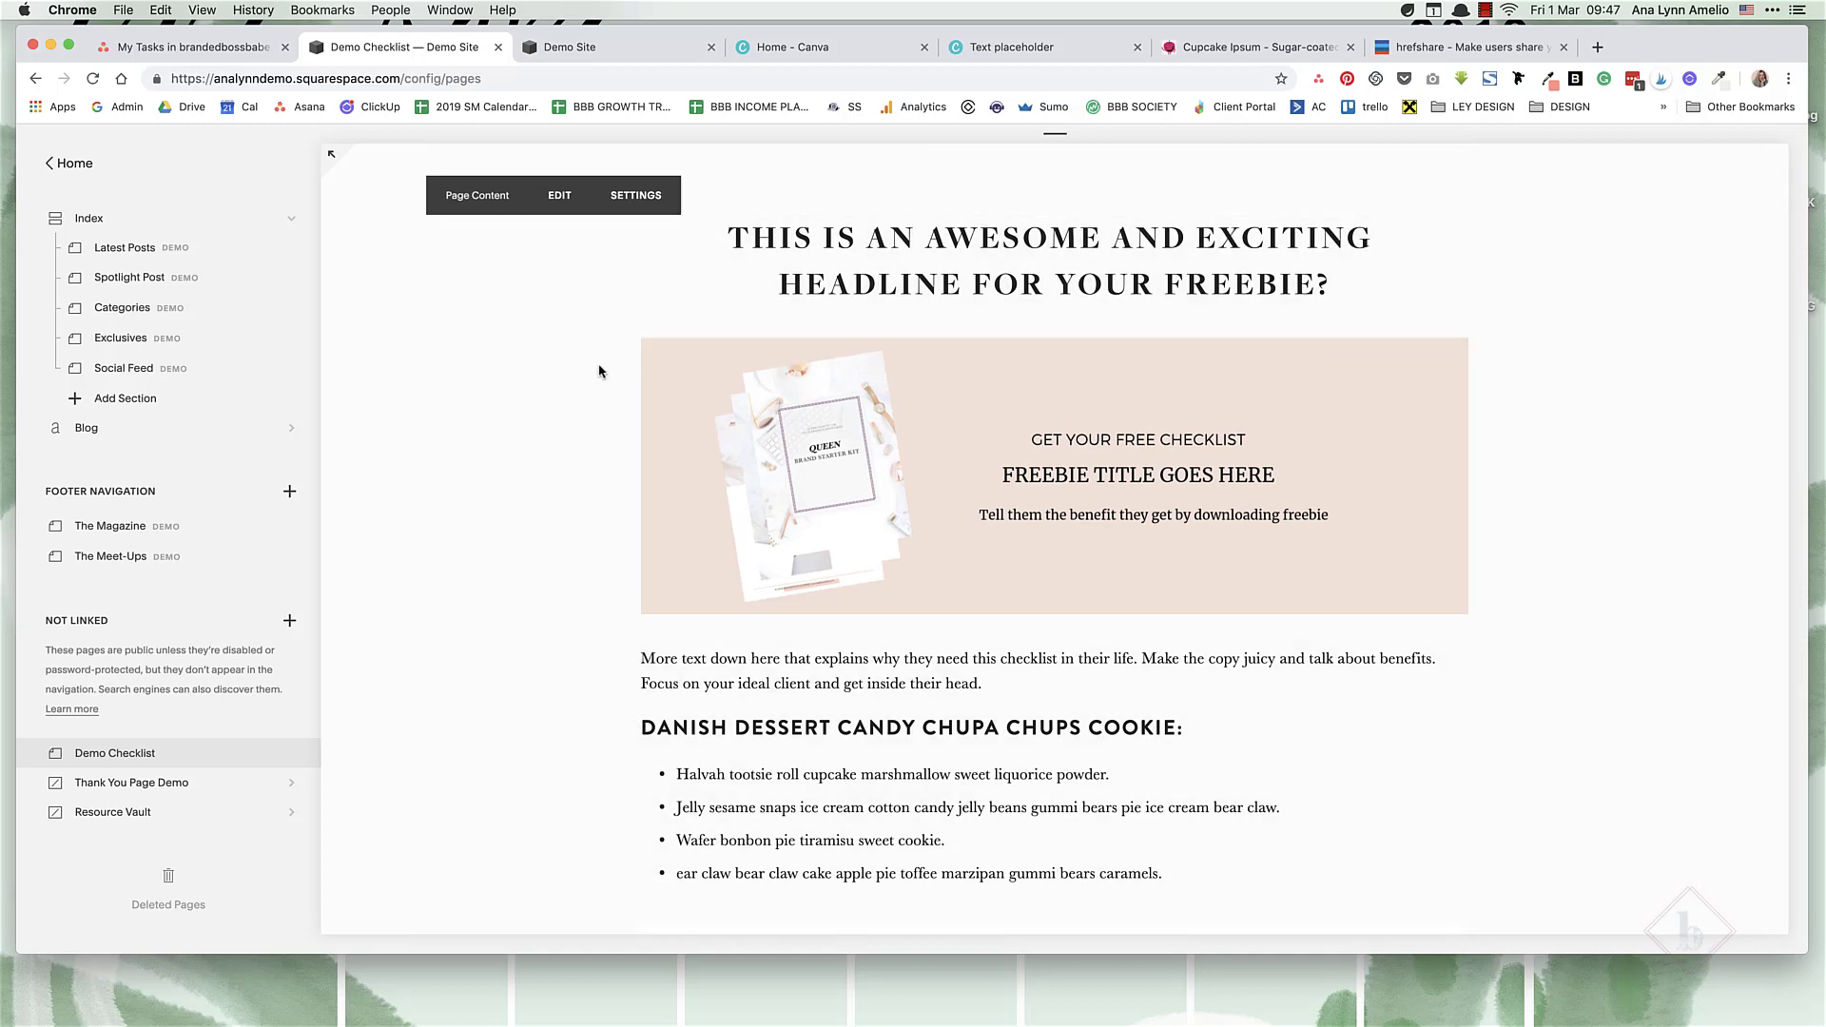
pyautogui.scroll(-4, 599, 369)
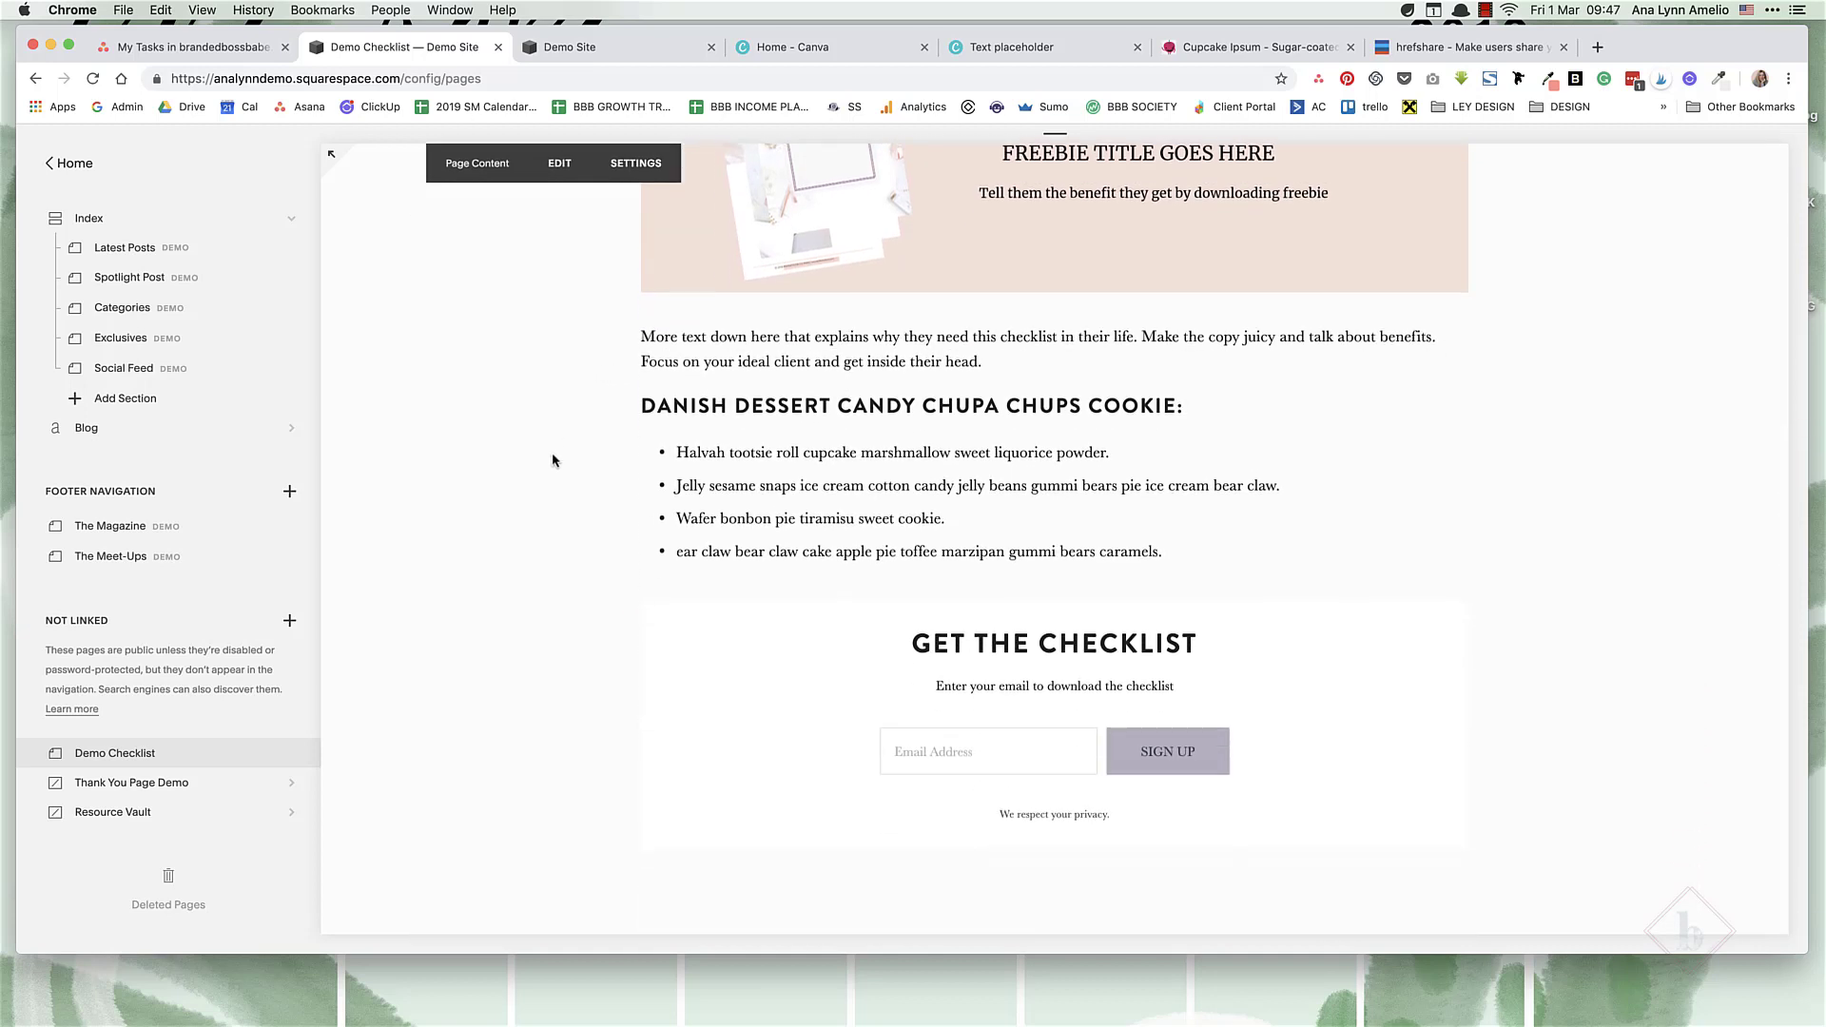
pyautogui.scroll(4, 552, 470)
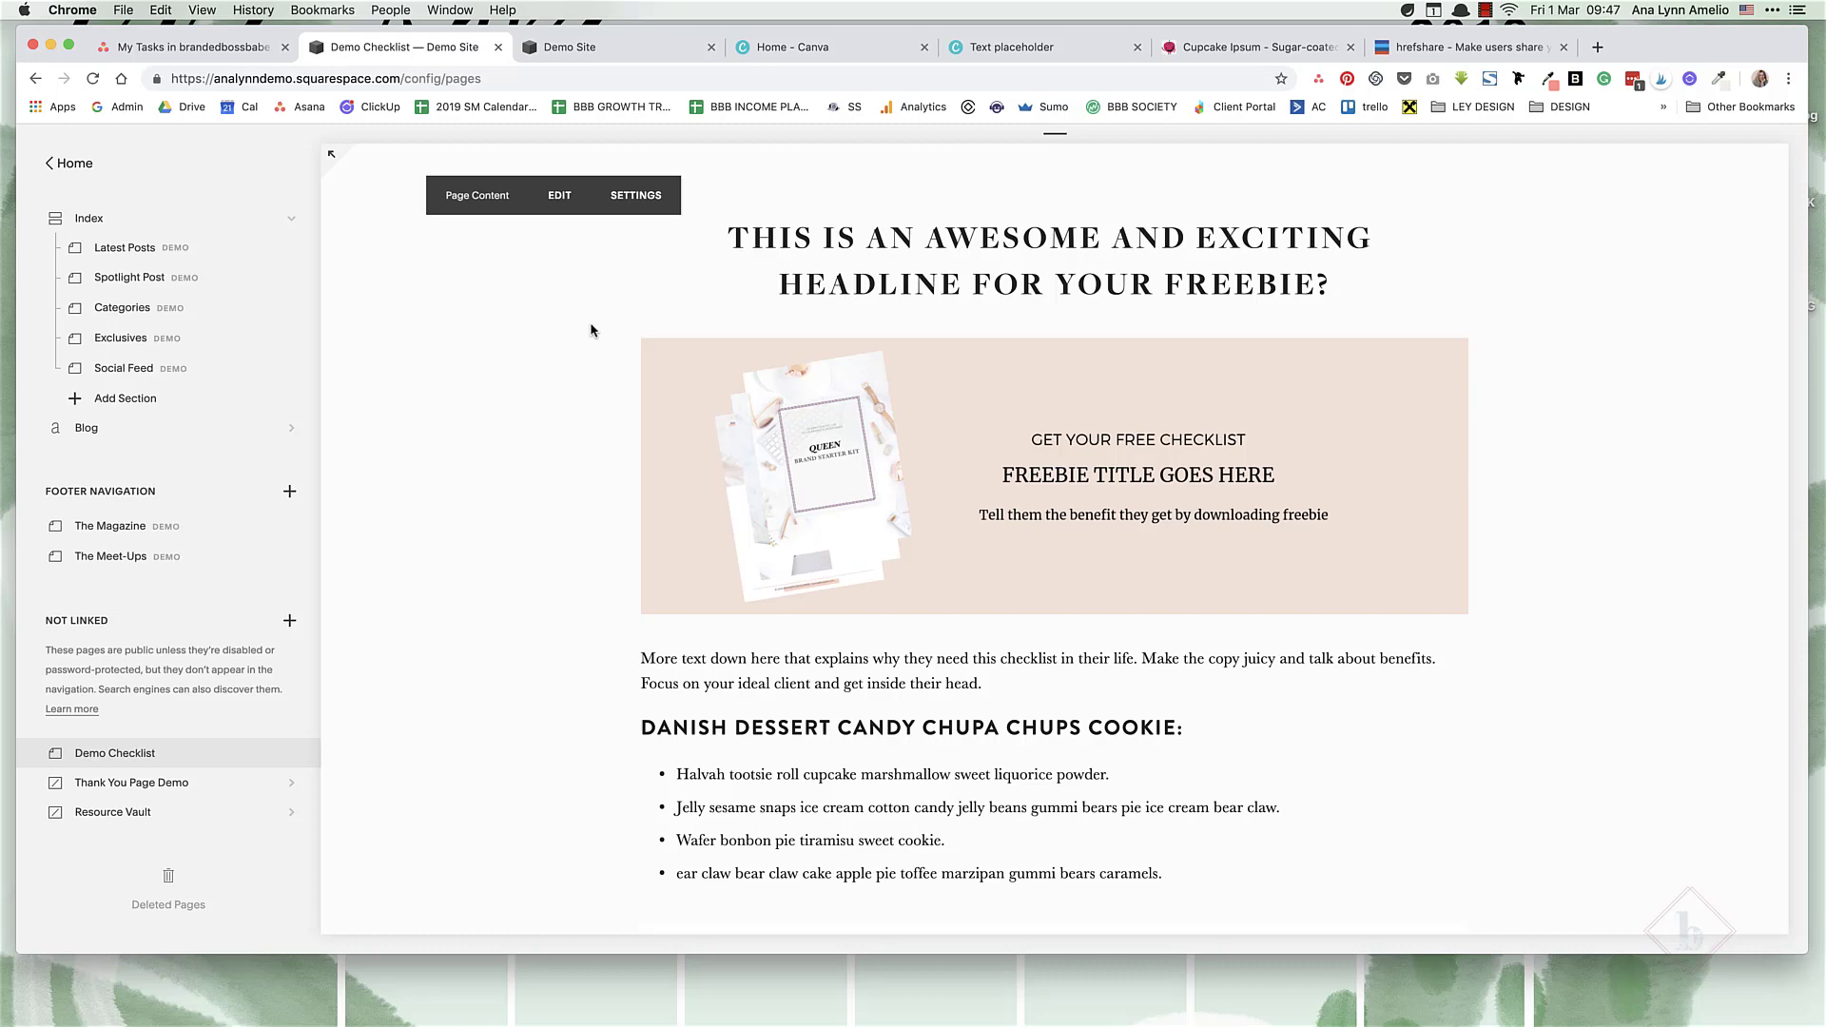
pyautogui.scroll(-3, 583, 333)
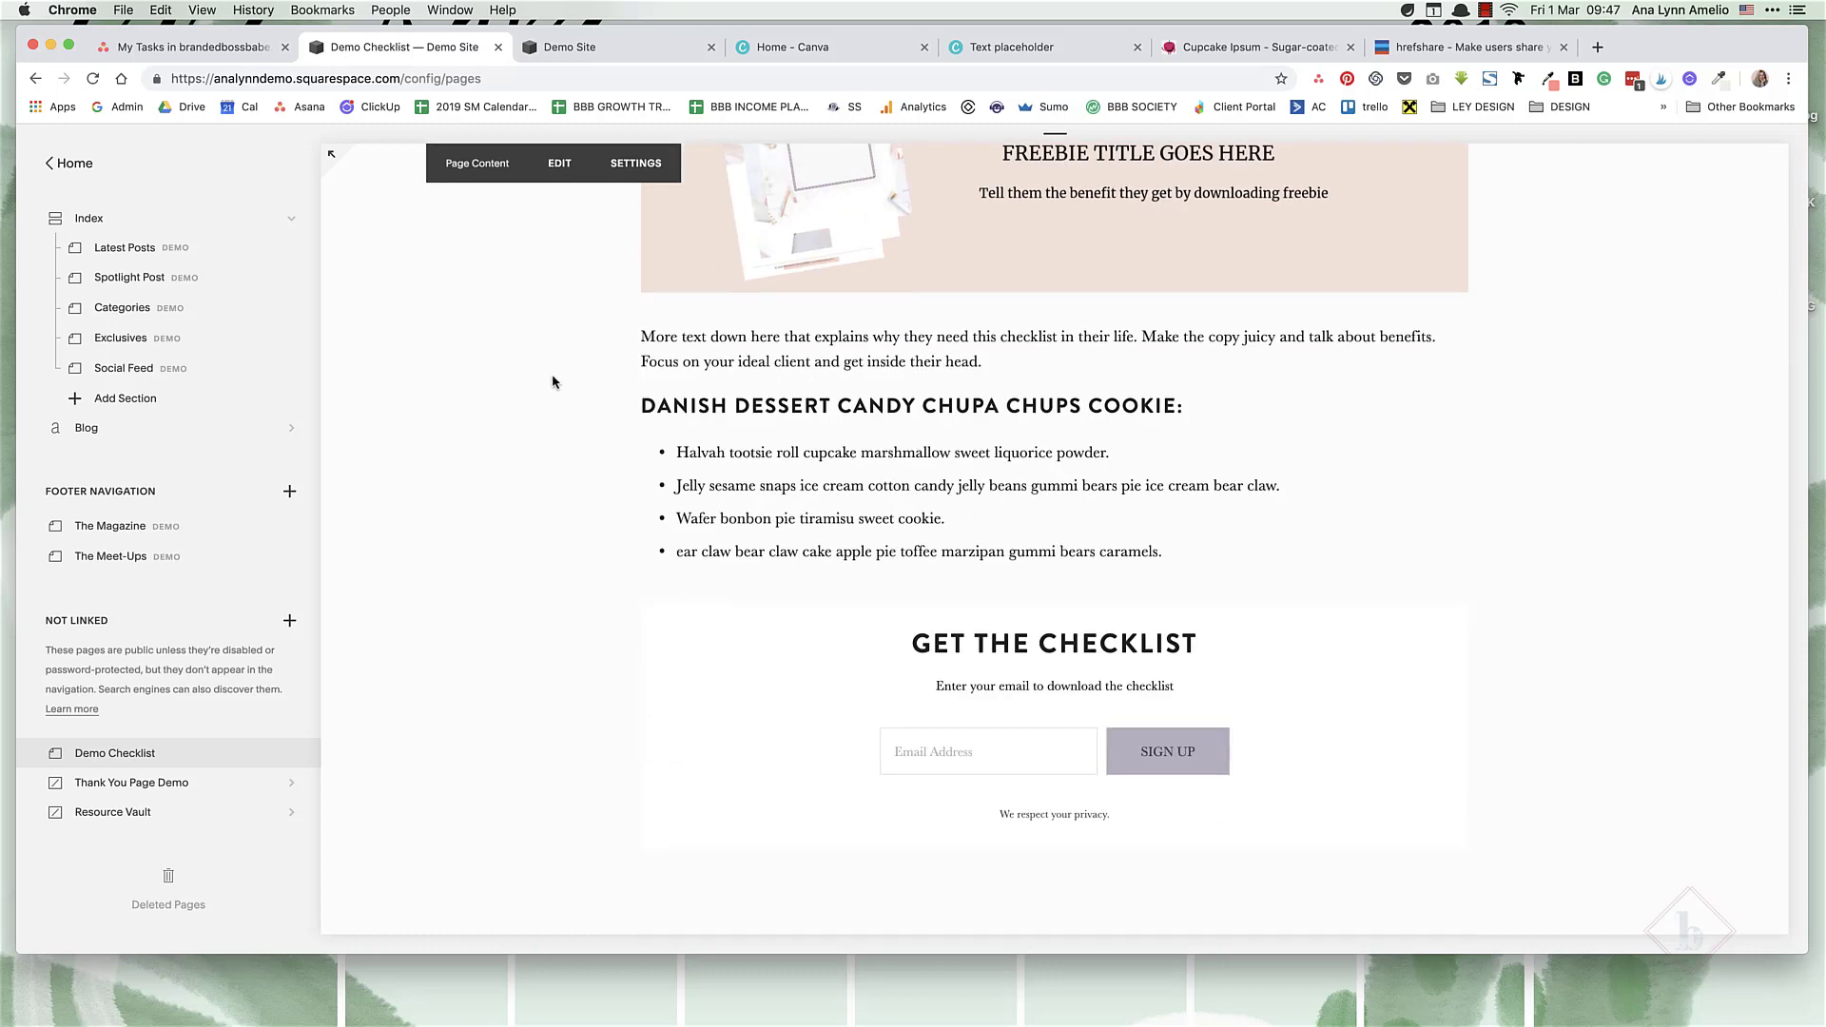
pyautogui.scroll(3, 553, 381)
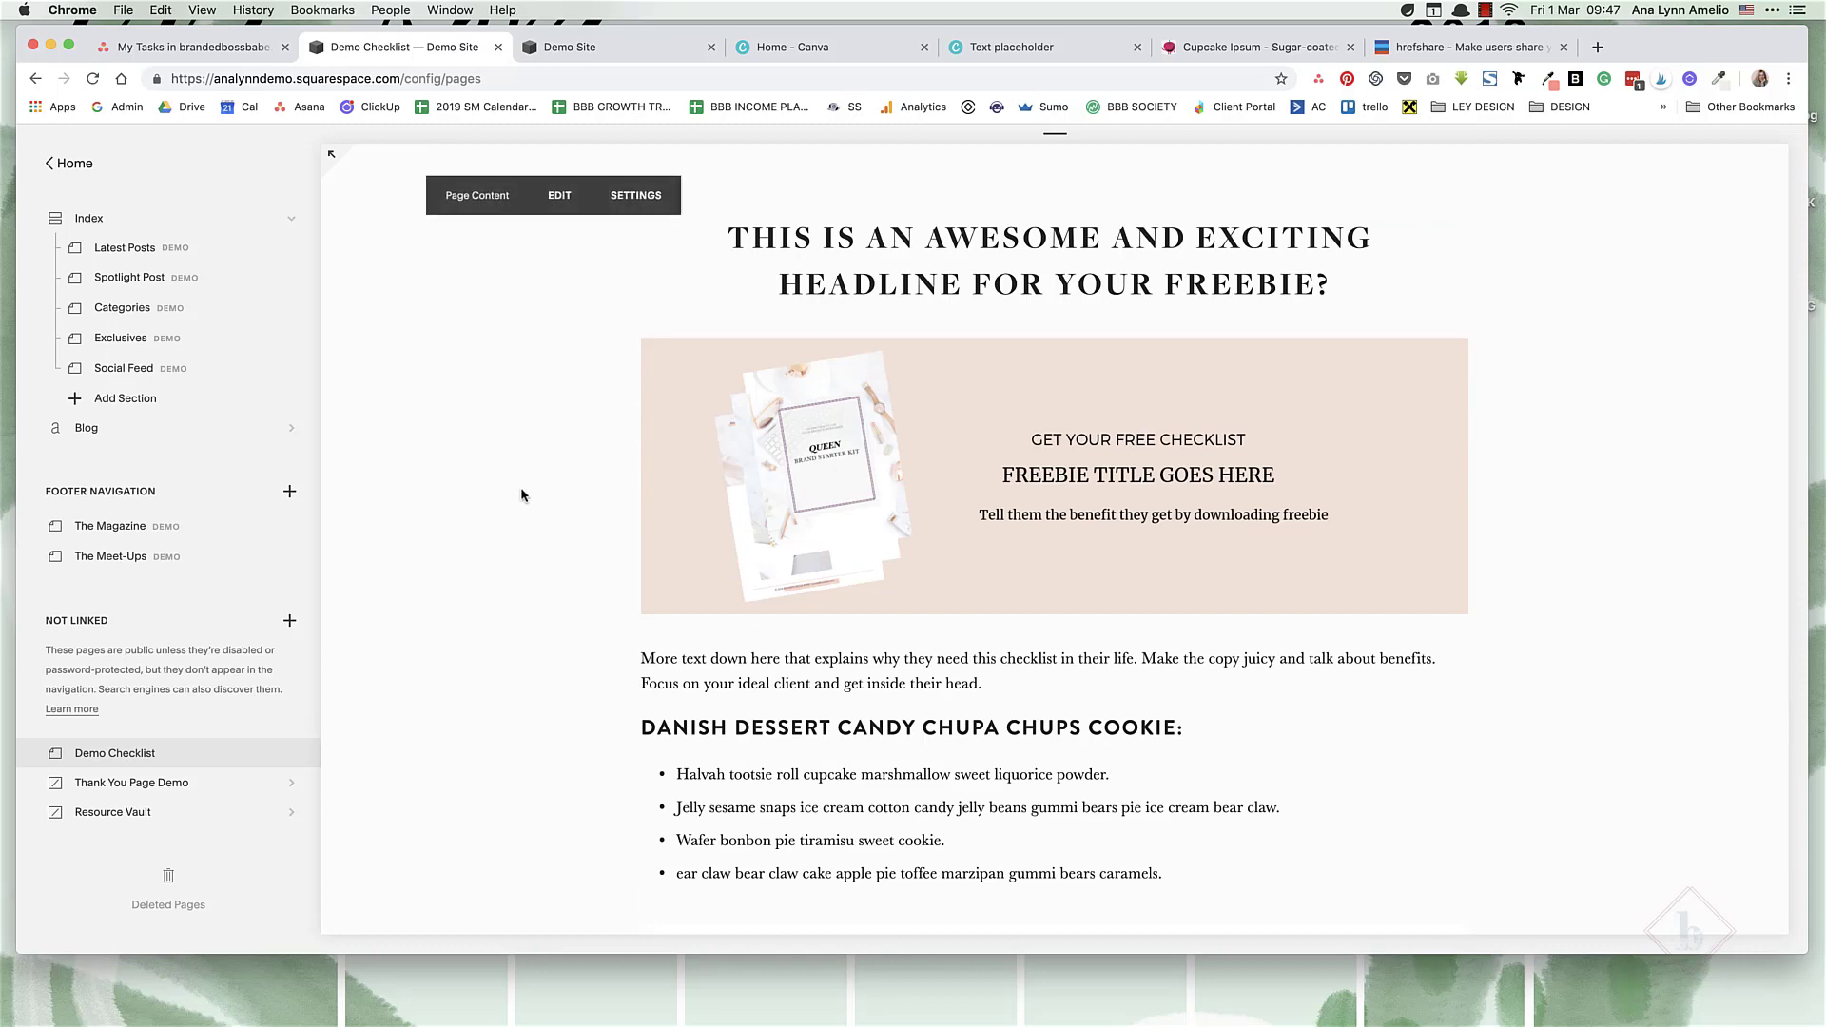
pyautogui.scroll(-4, 543, 649)
pyautogui.scroll(4, 575, 644)
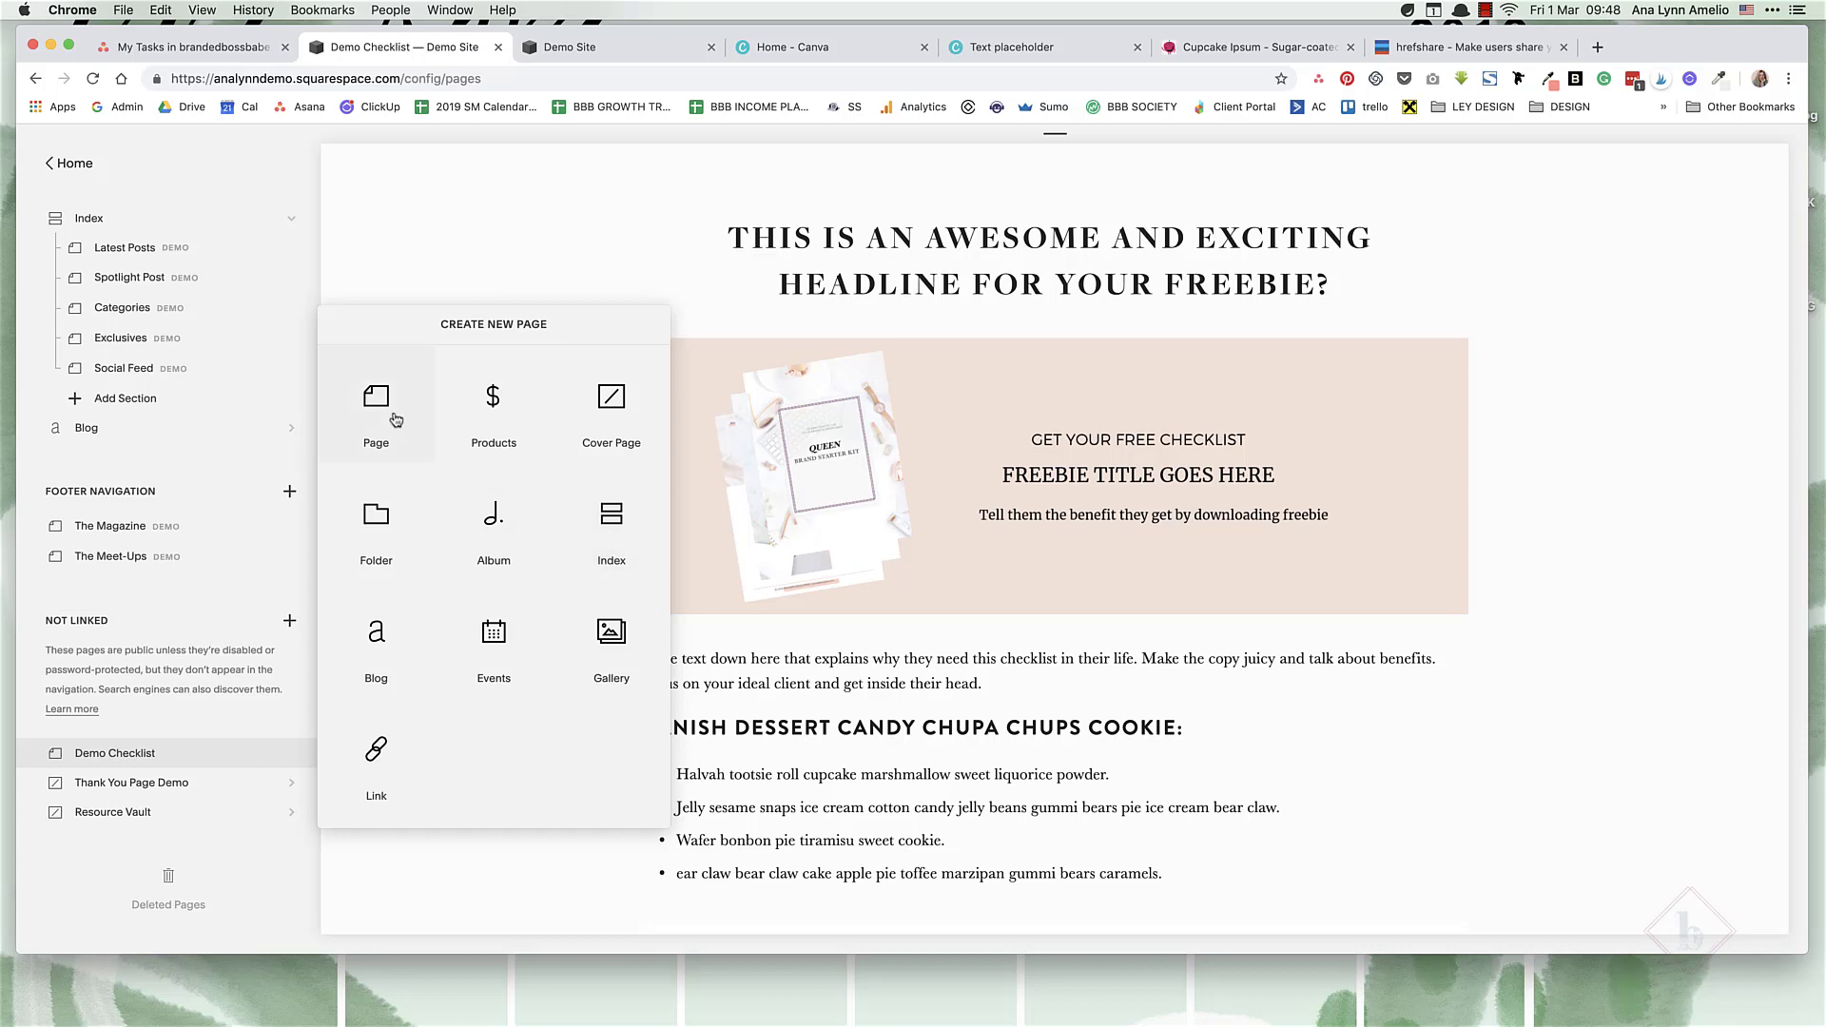
# Create a blank page titled 'Demo Landing Page' and begin editing its content.
pyautogui.press('Escape')
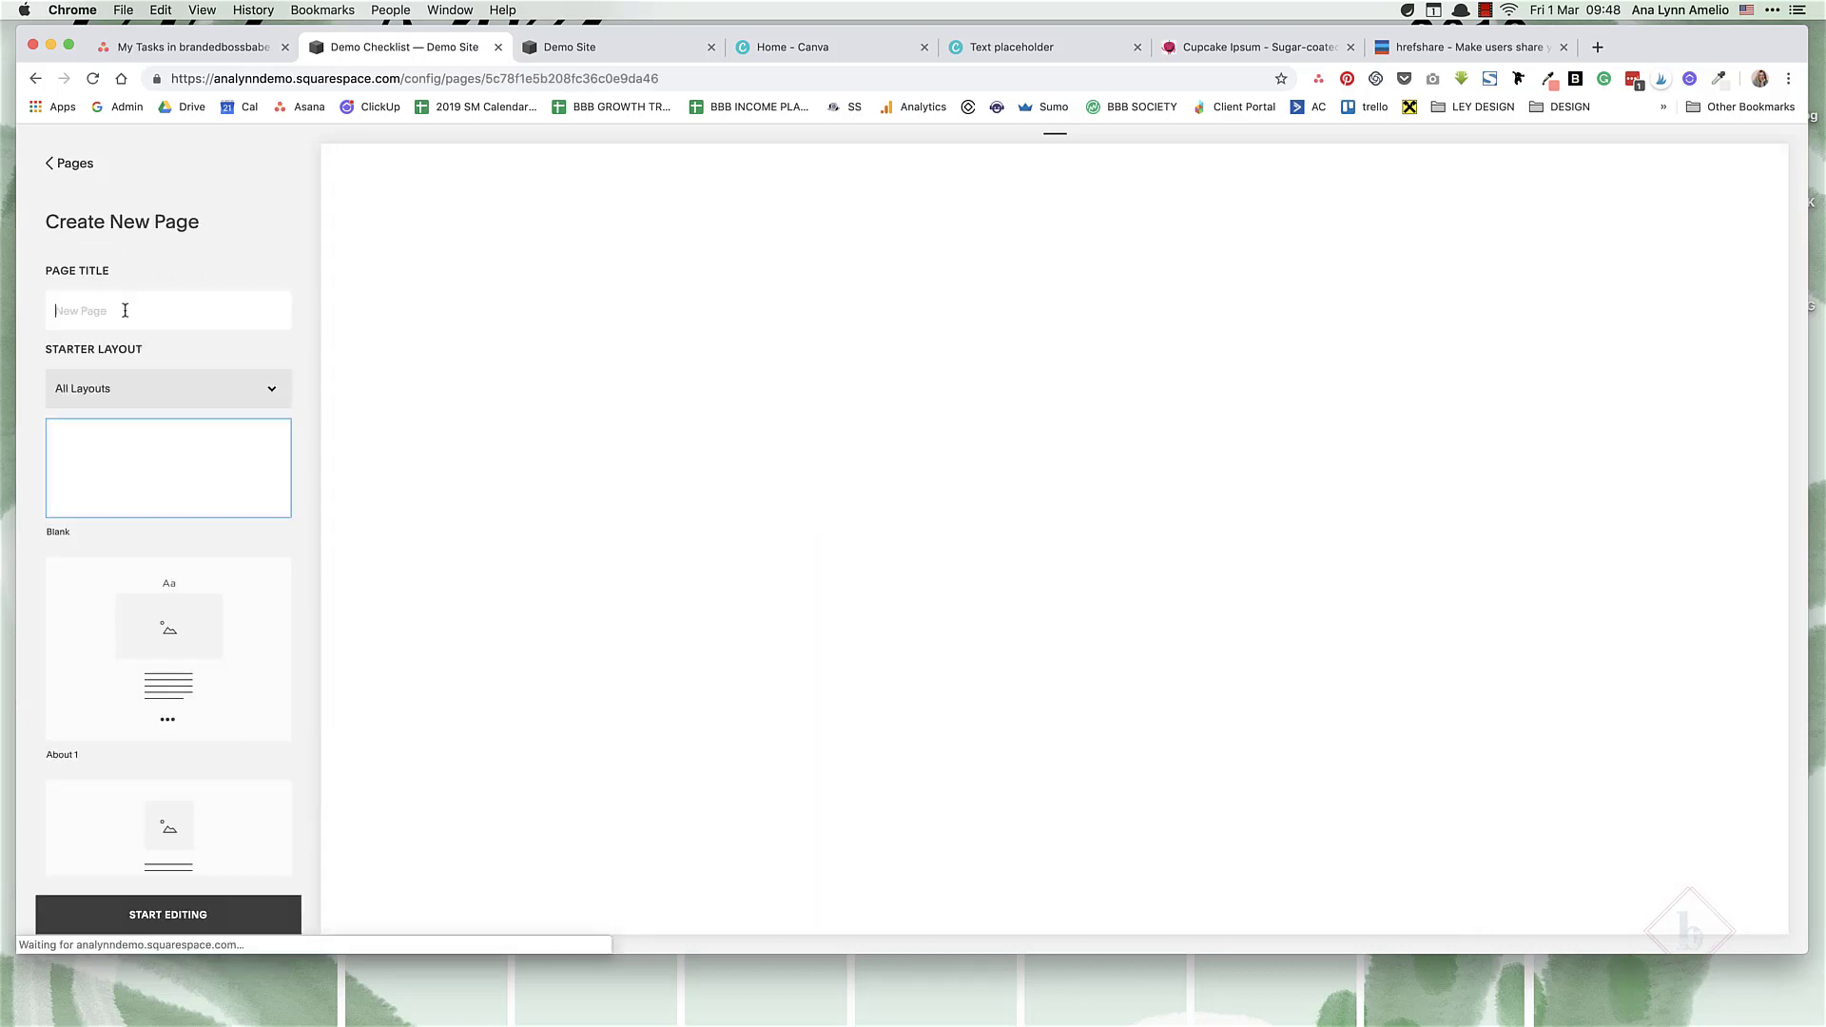
pyautogui.write('Demo Landing Page')
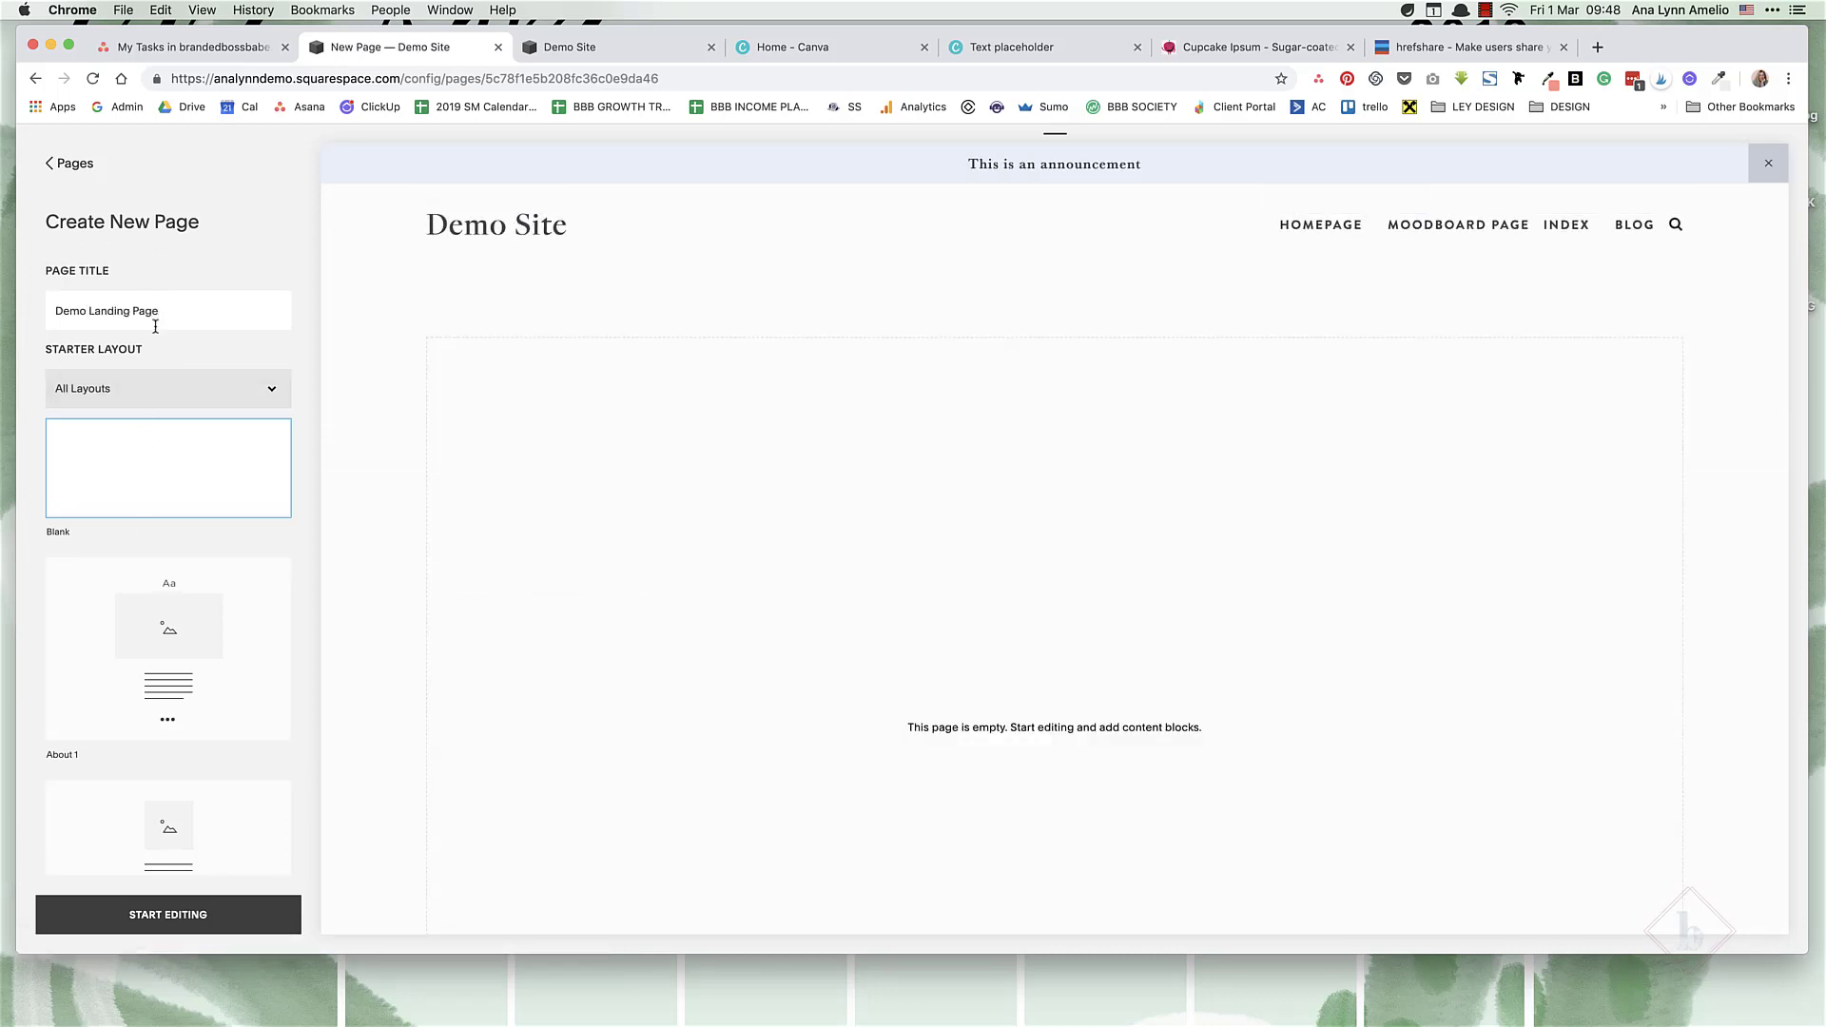
pyautogui.click(181, 919)
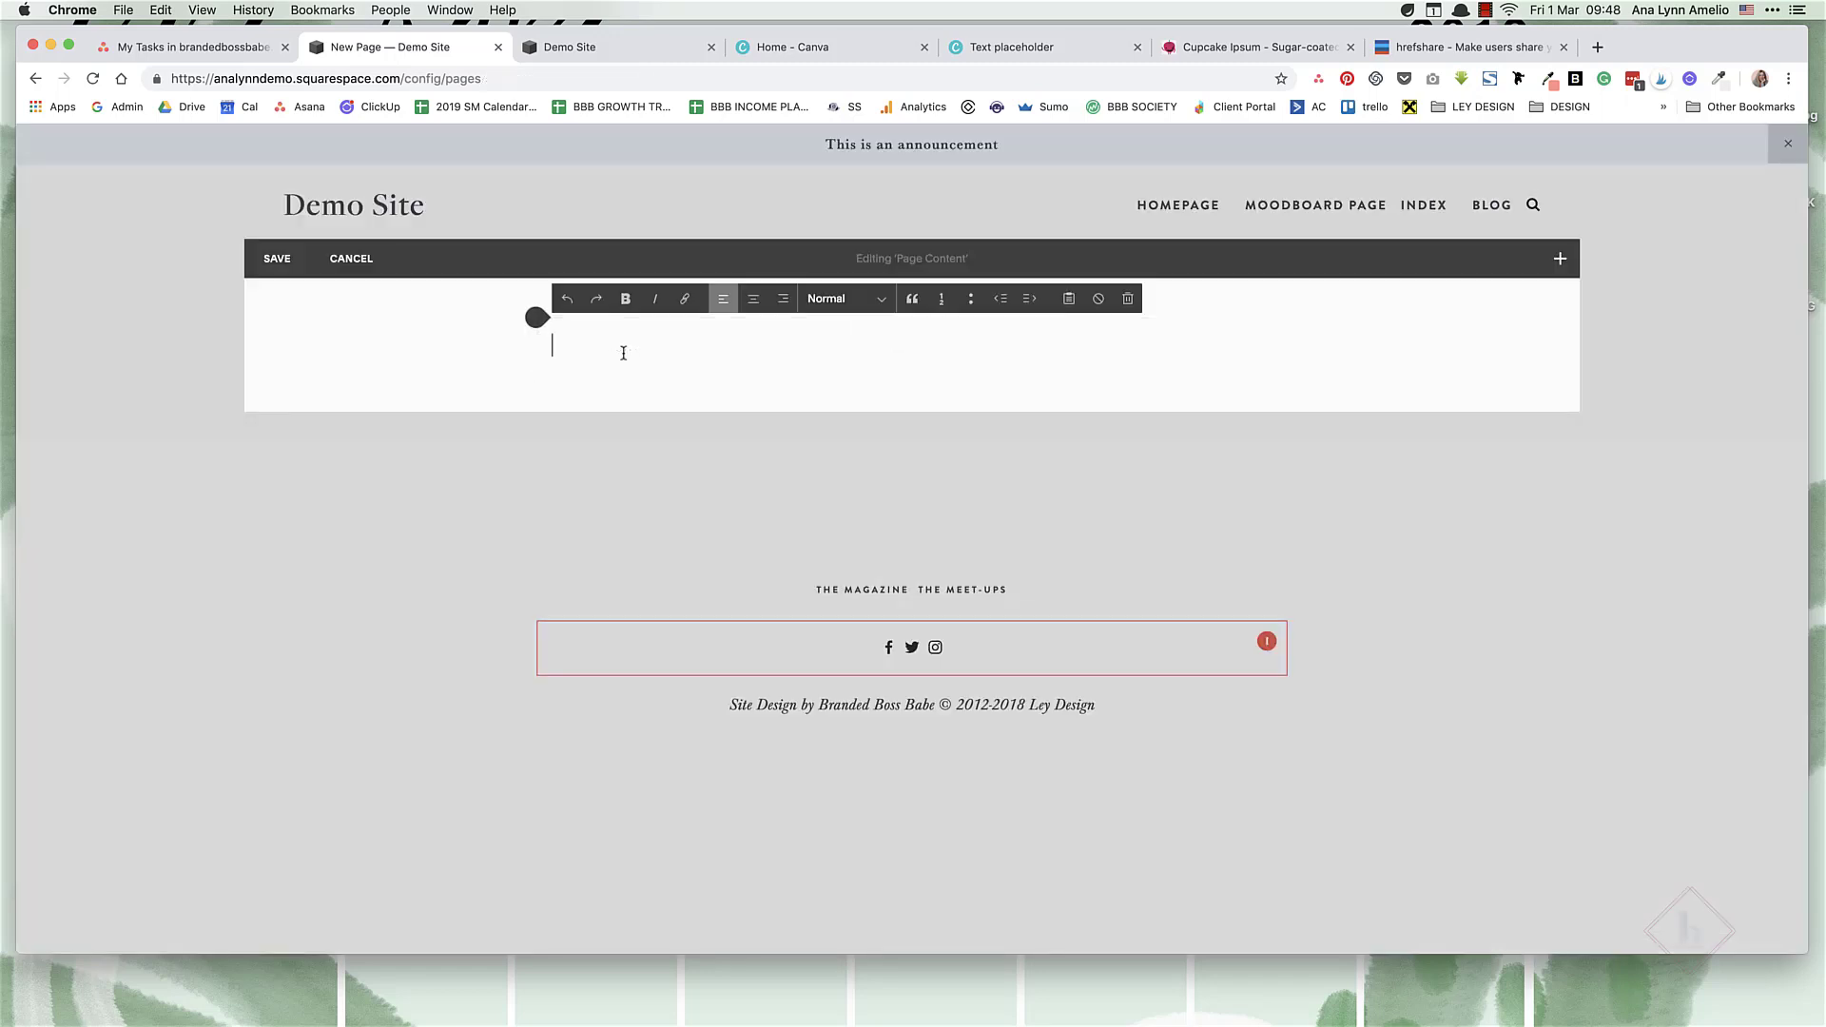
# Enter 'This is an awesome heading that gets them excited about the download' as a centred Heading 1.
pyautogui.write('This is an awesome heading that gets them')
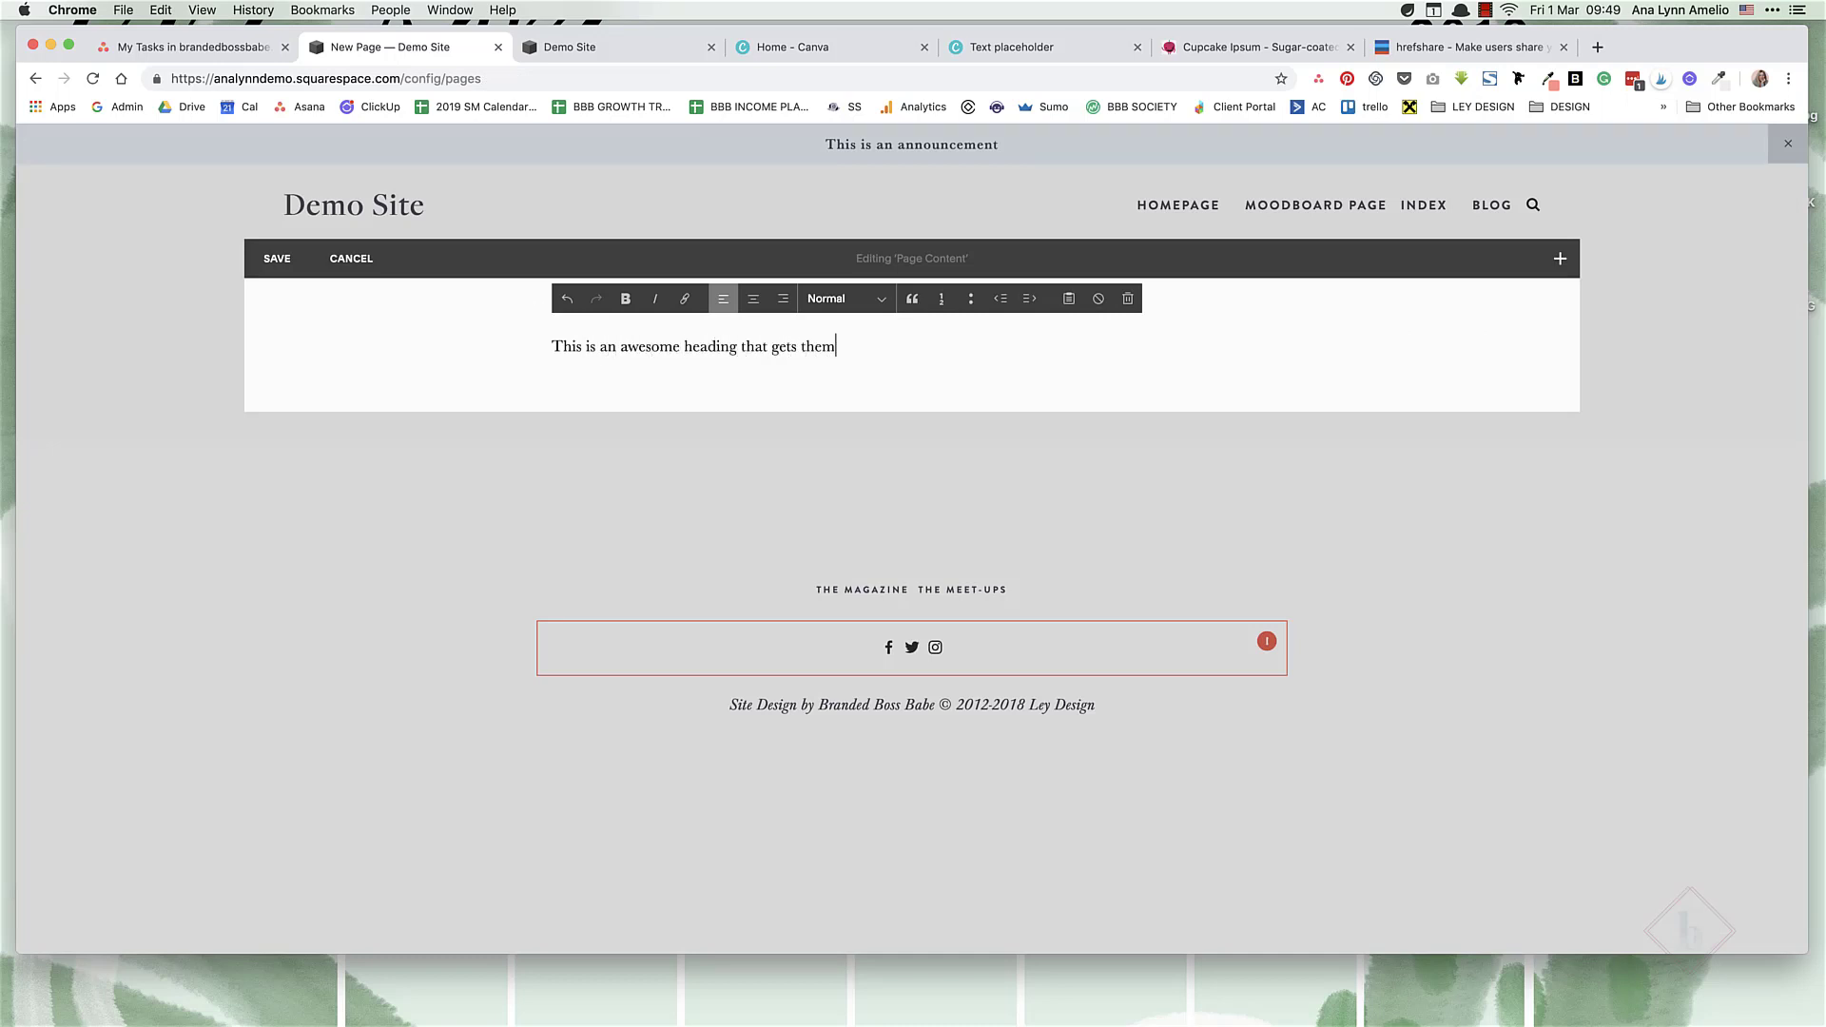
pyautogui.write(' excited about the download')
pyautogui.moveTo(1024, 347); pyautogui.dragTo(548, 346)
pyautogui.click(753, 299)
pyautogui.click(846, 298)
pyautogui.click(870, 328)
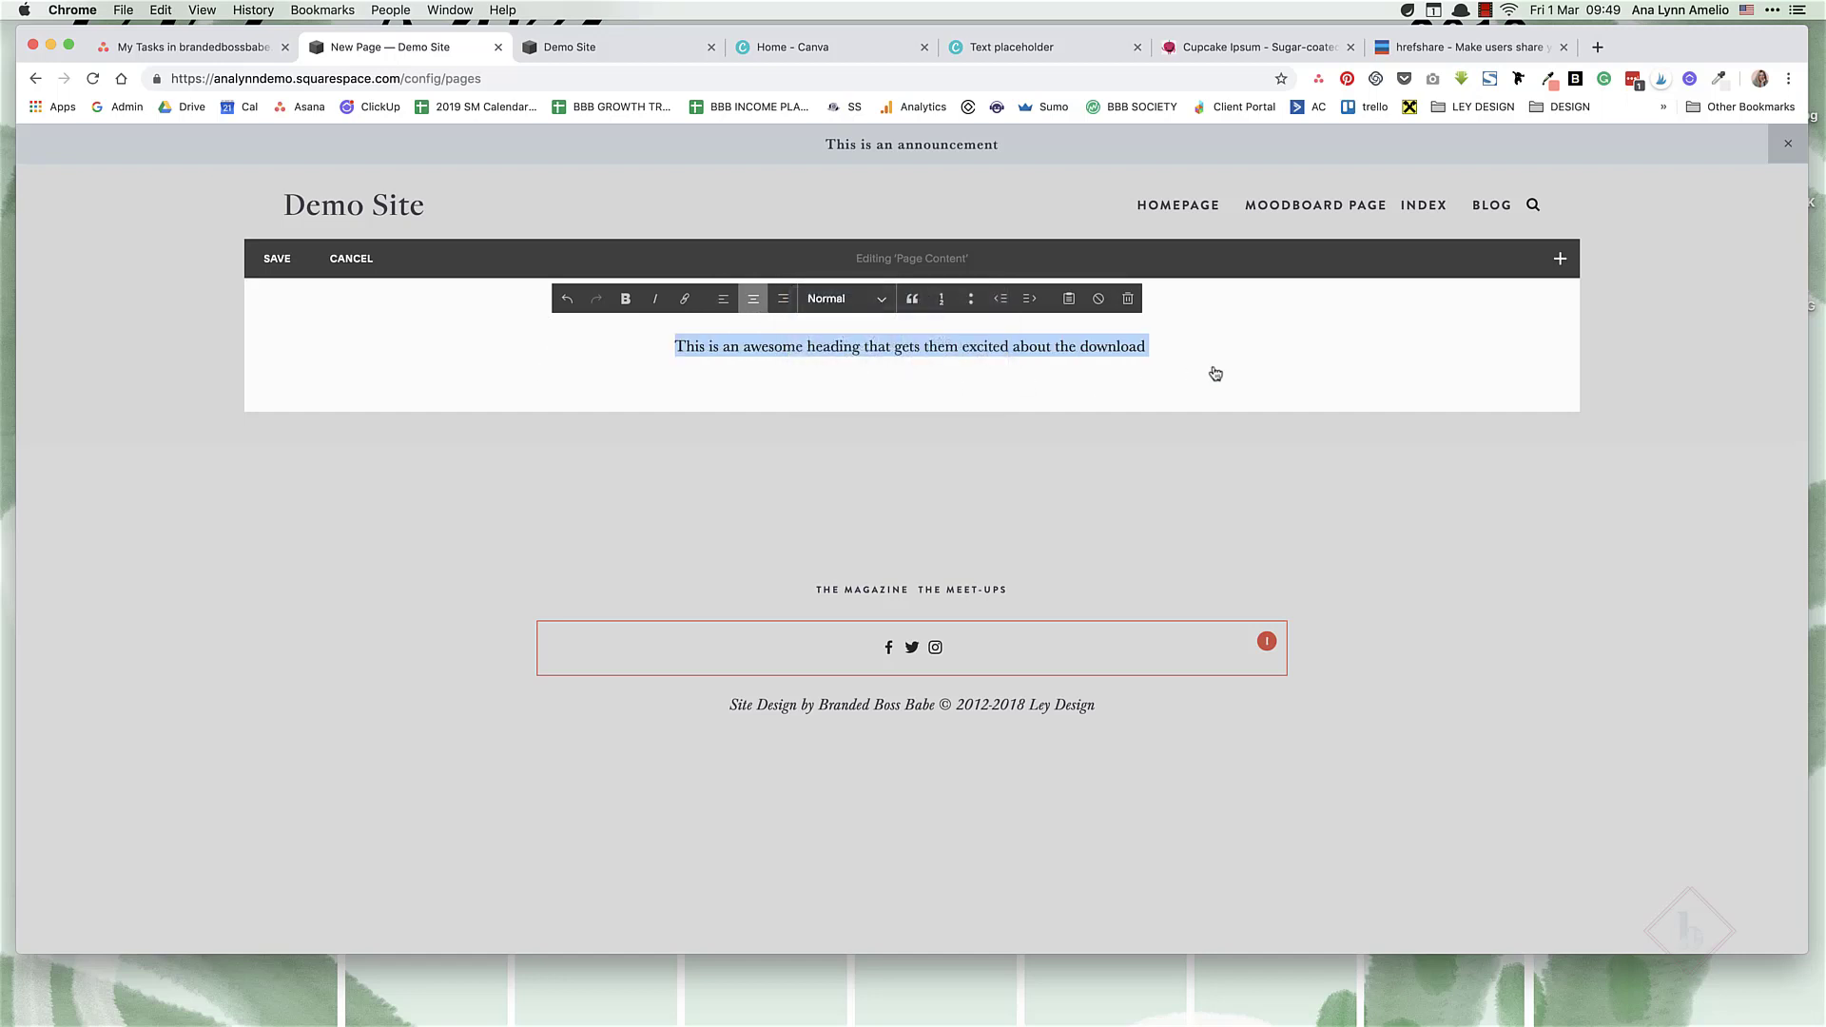
pyautogui.click(1053, 447)
pyautogui.press('Return')
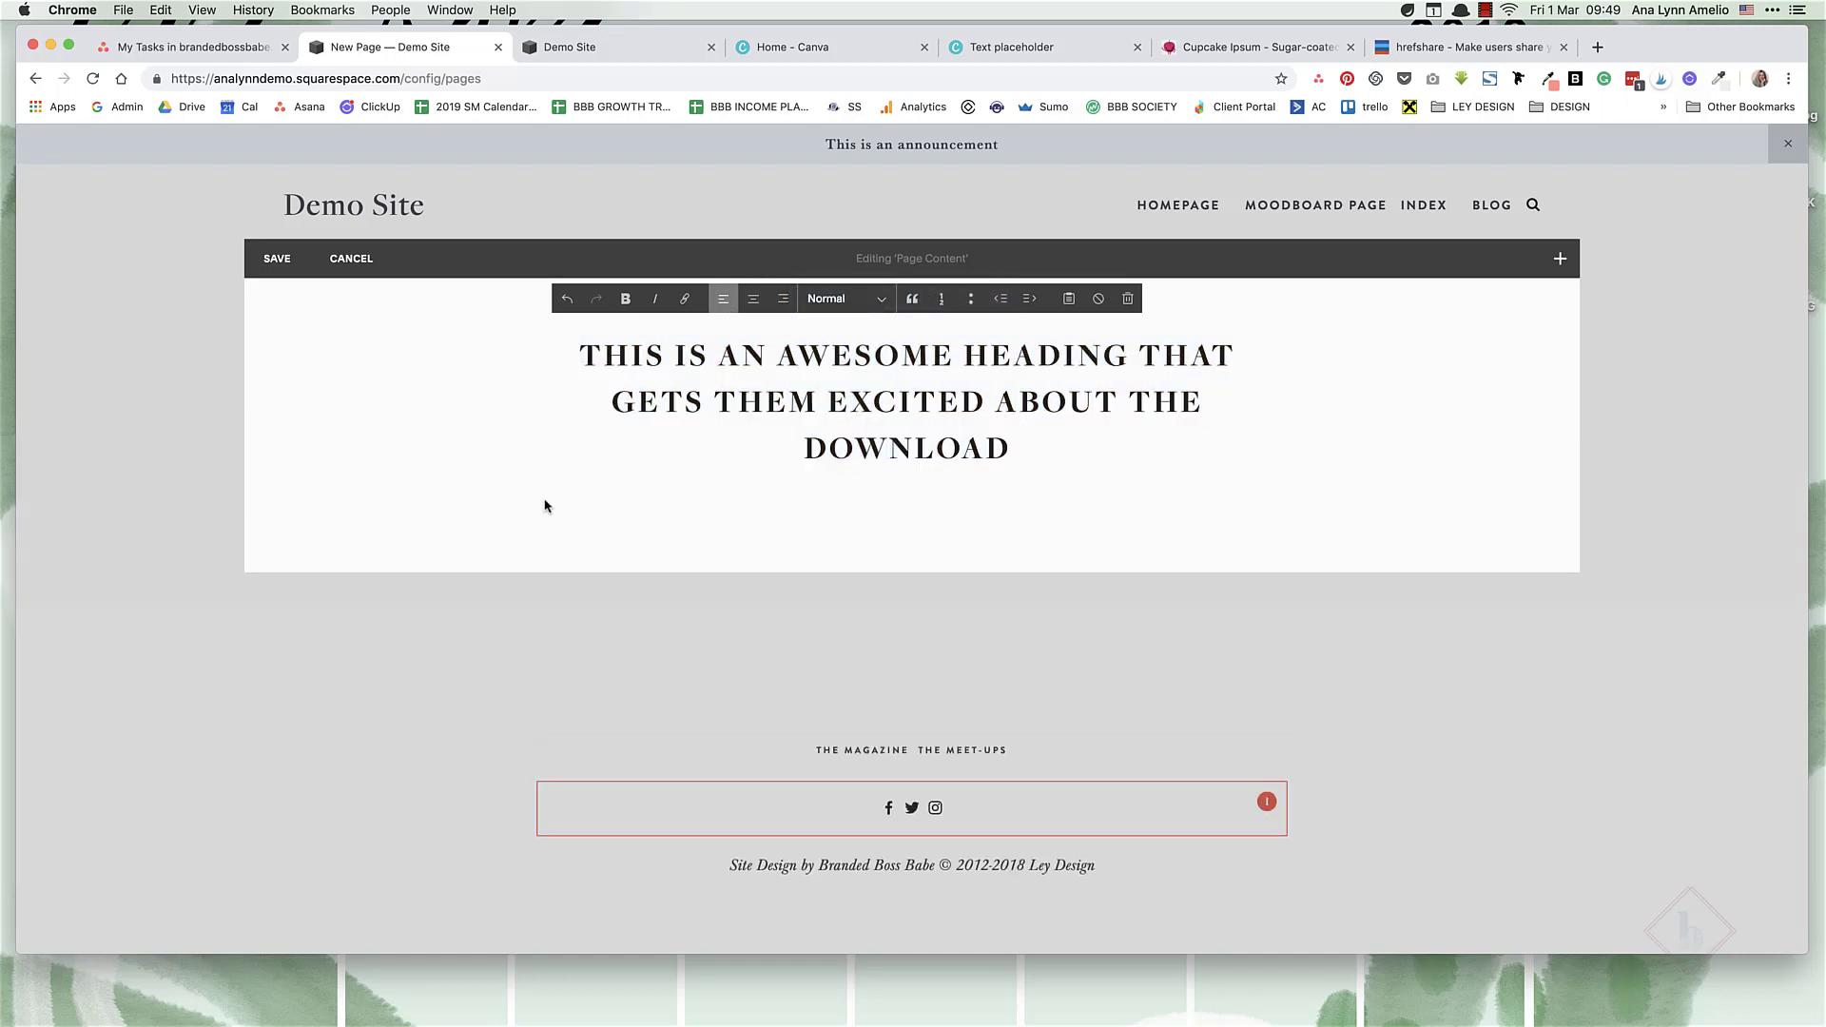
pyautogui.press('BackSpace')
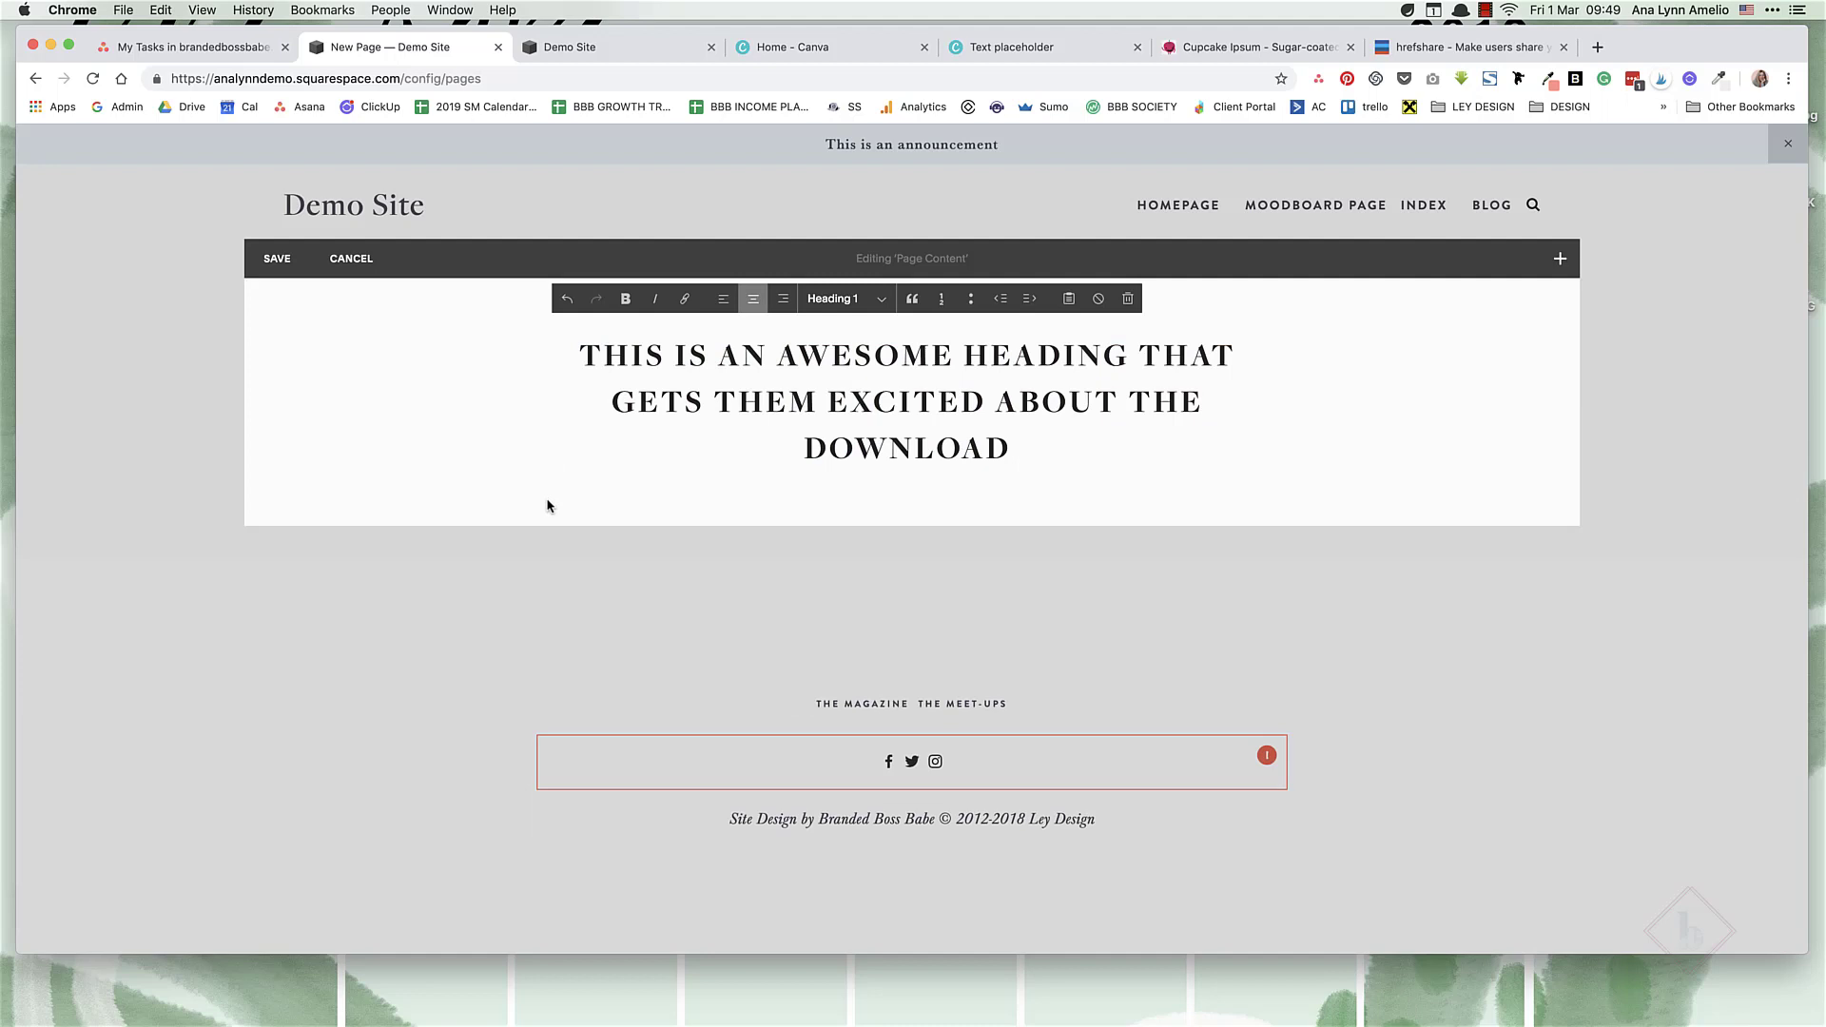
# Add two spacer blocks below the heading, moving one into the row's left half.
pyautogui.click(517, 465)
pyautogui.click(536, 488)
pyautogui.click(589, 407)
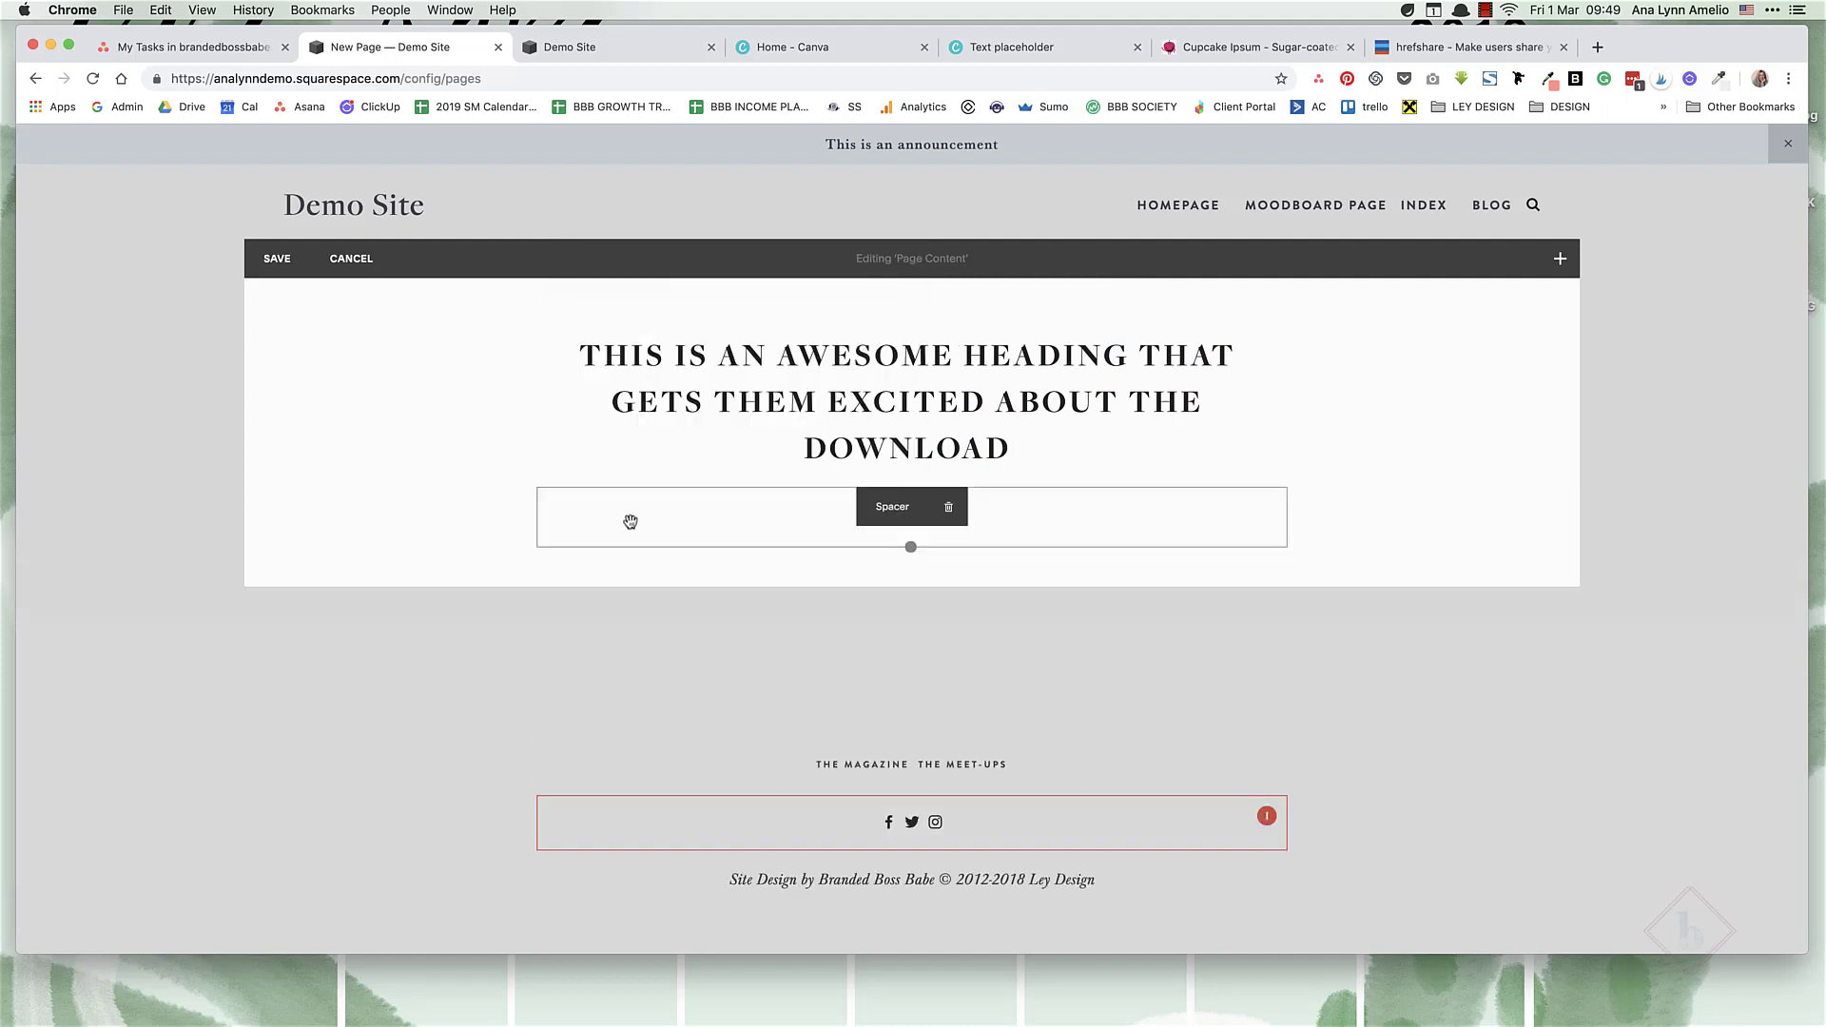
pyautogui.click(537, 547)
pyautogui.click(599, 459)
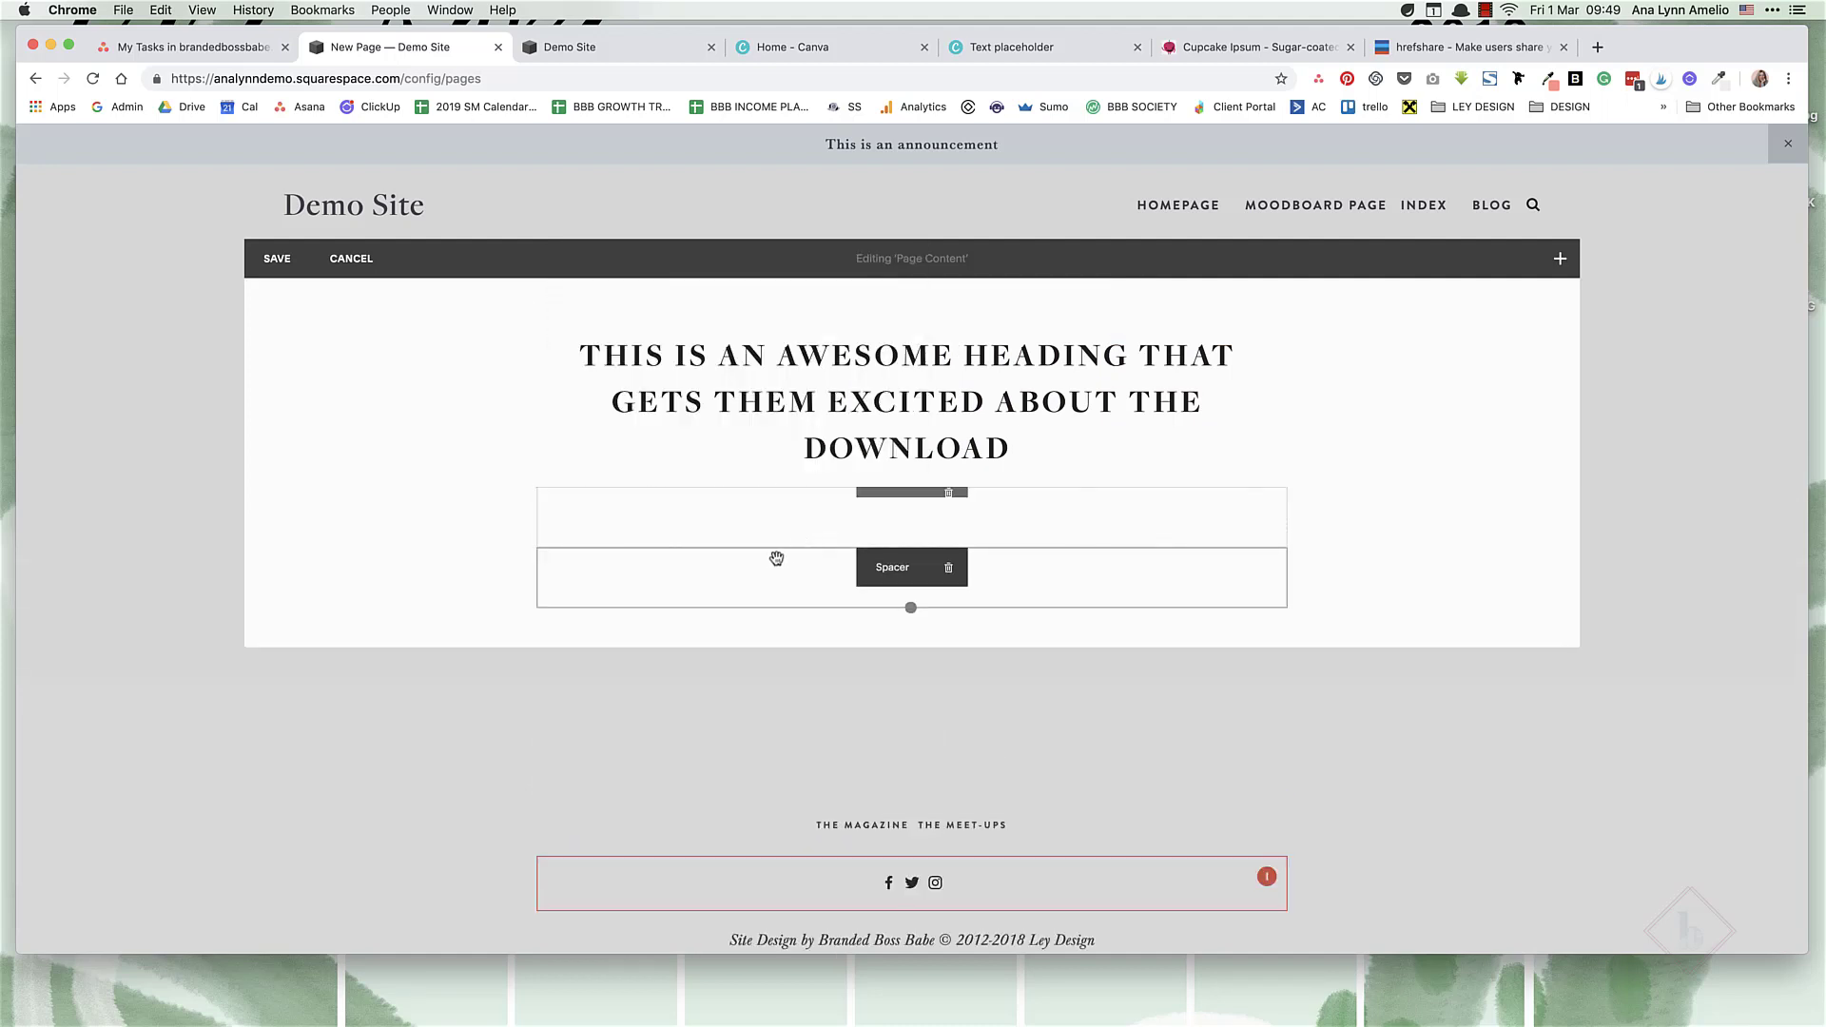
pyautogui.moveTo(774, 556); pyautogui.dragTo(547, 519)
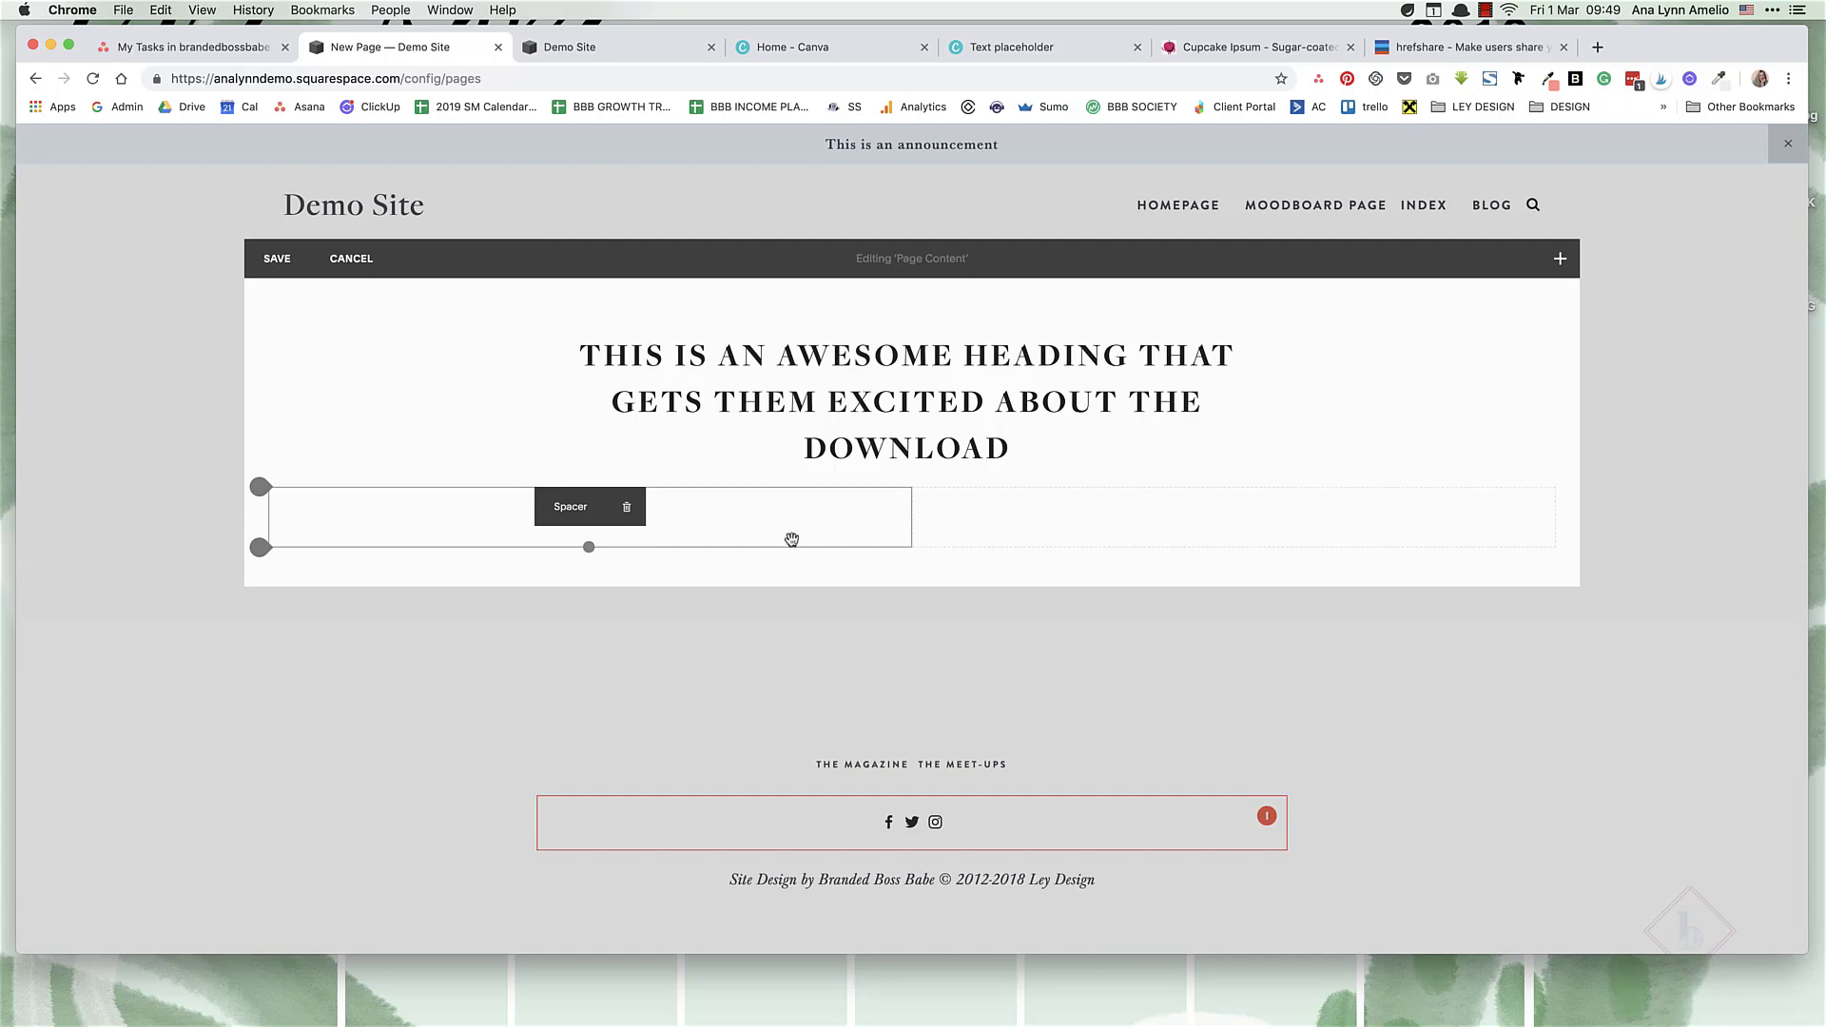
# Add the freebie banner image with no caption, placed beside the spacer and widened.
pyautogui.click(261, 546)
pyautogui.click(307, 575)
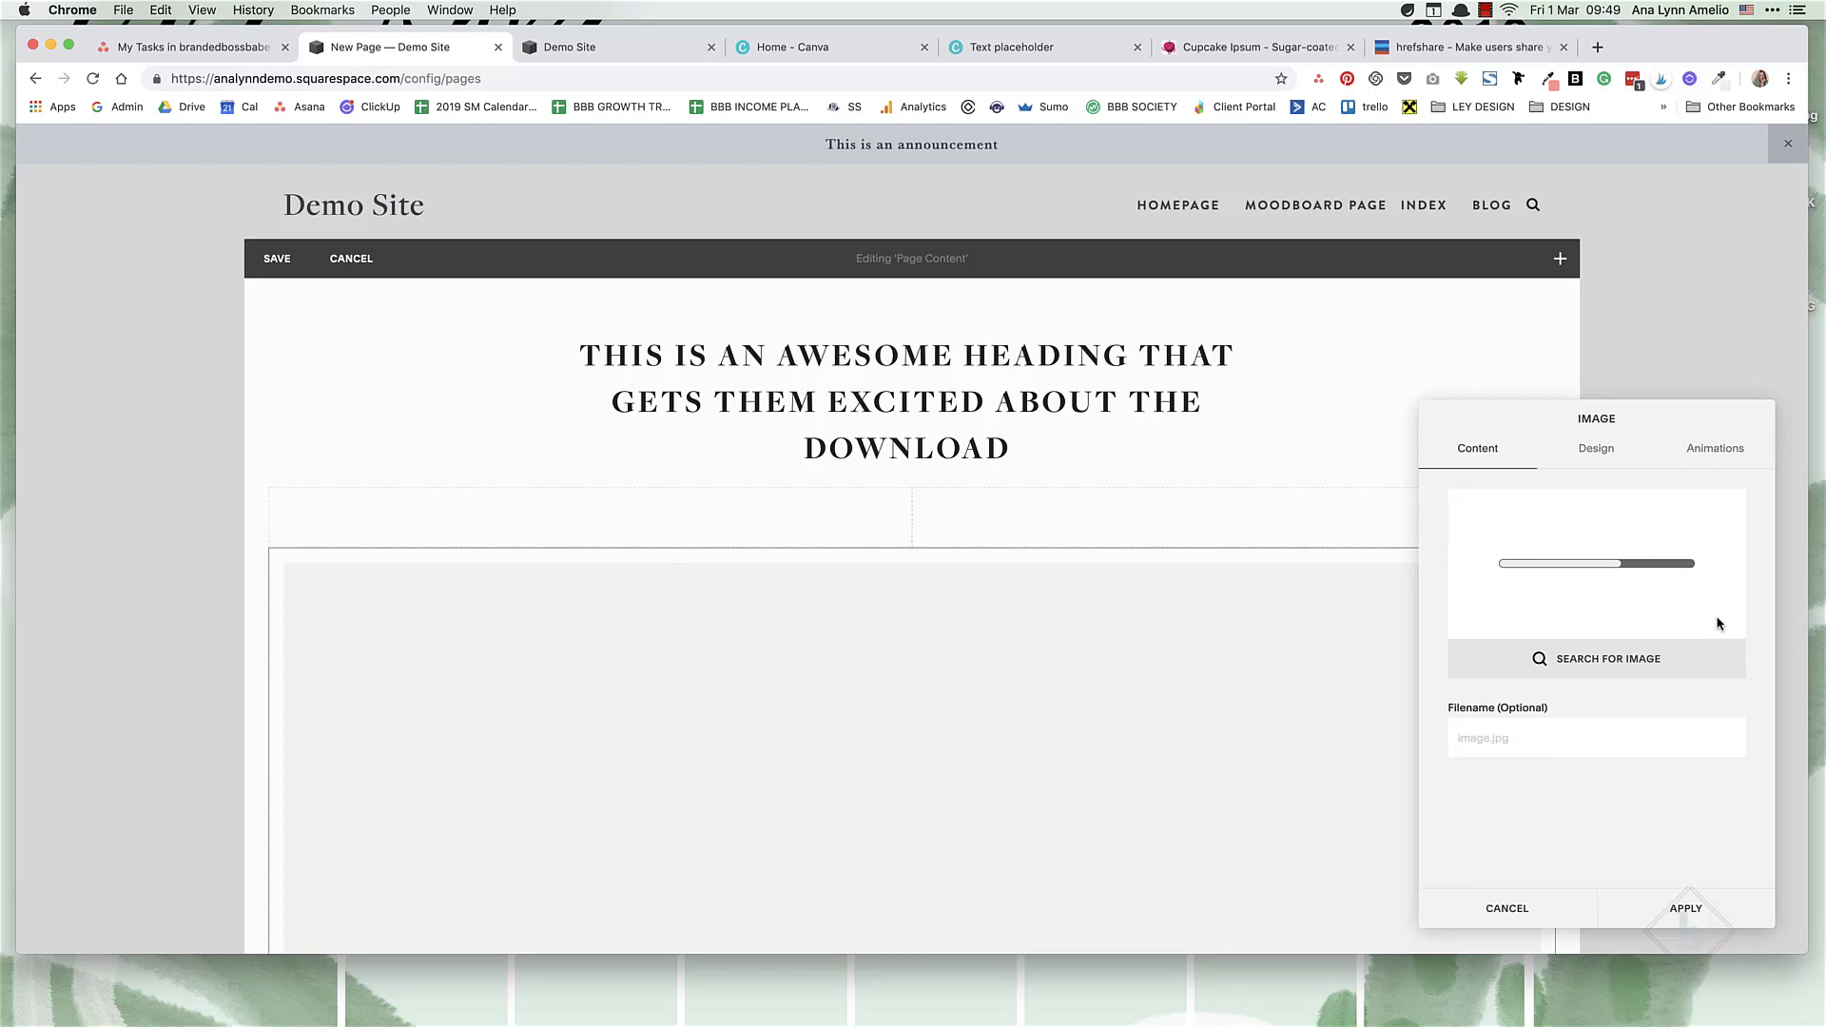
pyautogui.click(1569, 742)
pyautogui.click(1490, 726)
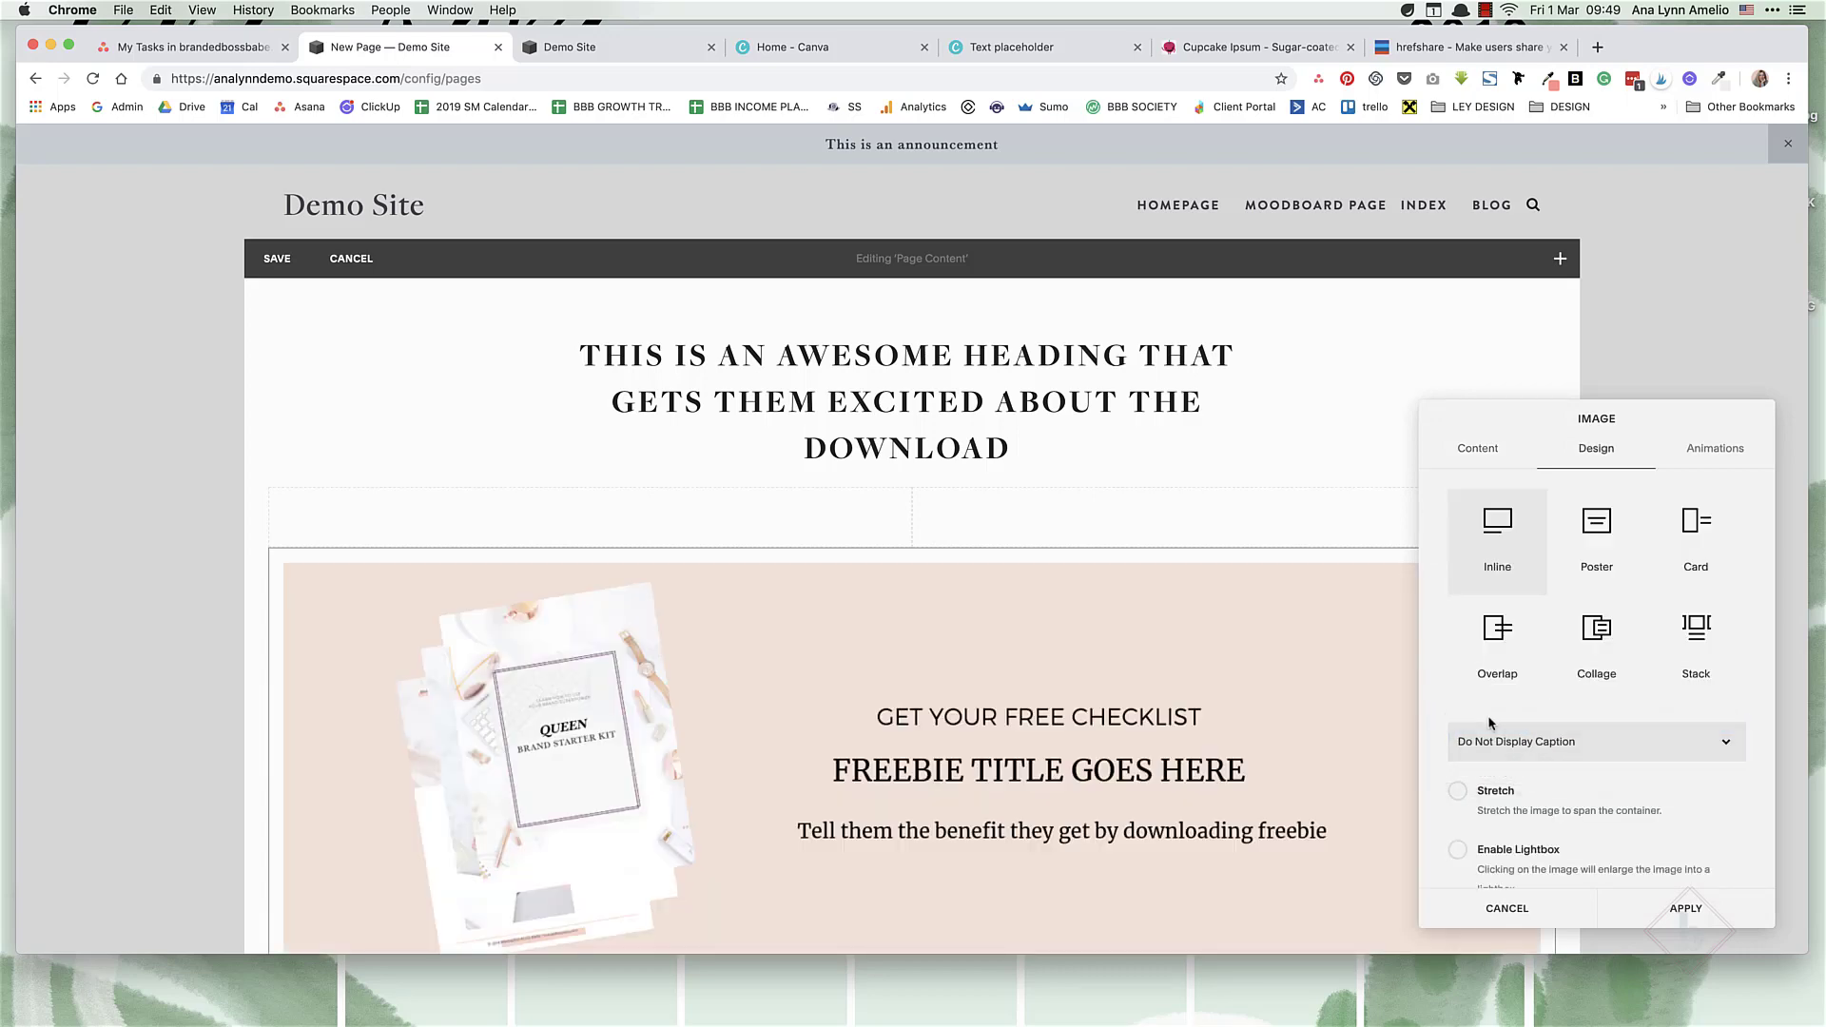
pyautogui.click(1720, 911)
pyautogui.moveTo(774, 545); pyautogui.dragTo(889, 509)
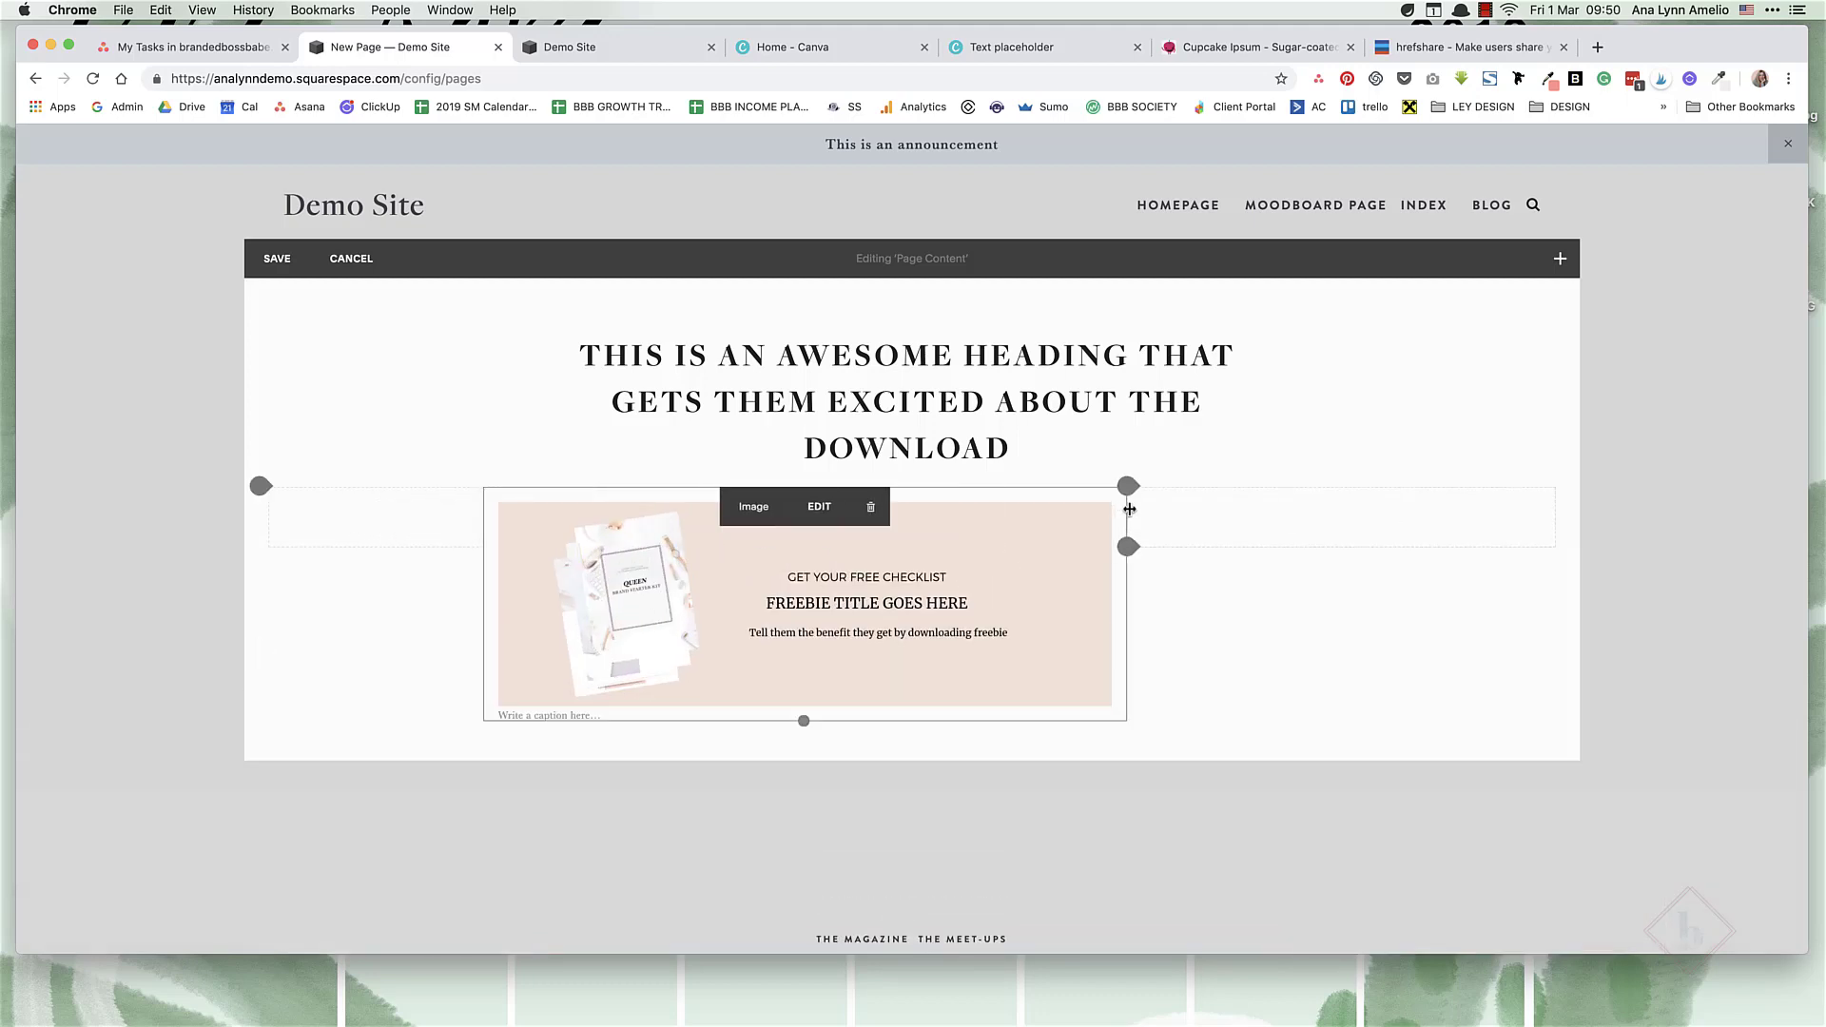
pyautogui.moveTo(1126, 511); pyautogui.dragTo(1336, 511)
# Add a text block below the image with the prepared paragraph and subheading pasted in.
pyautogui.scroll(-3, 781, 595)
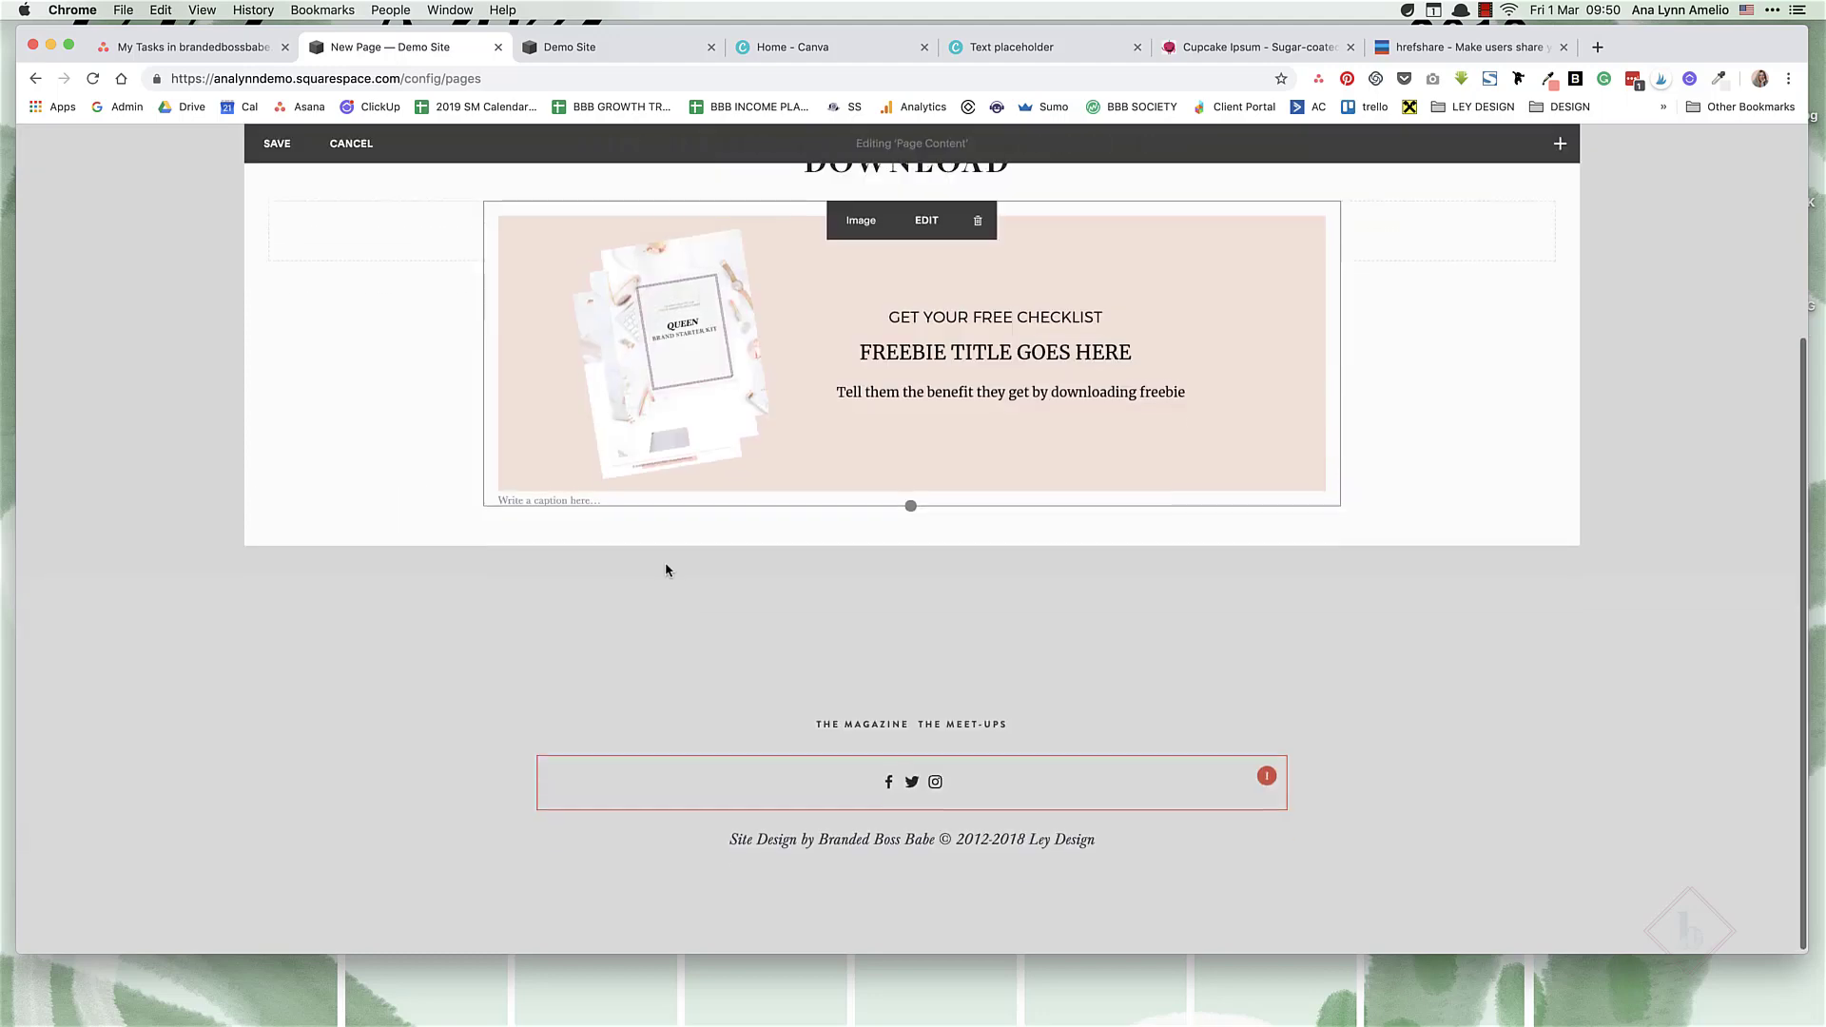
pyautogui.click(930, 232)
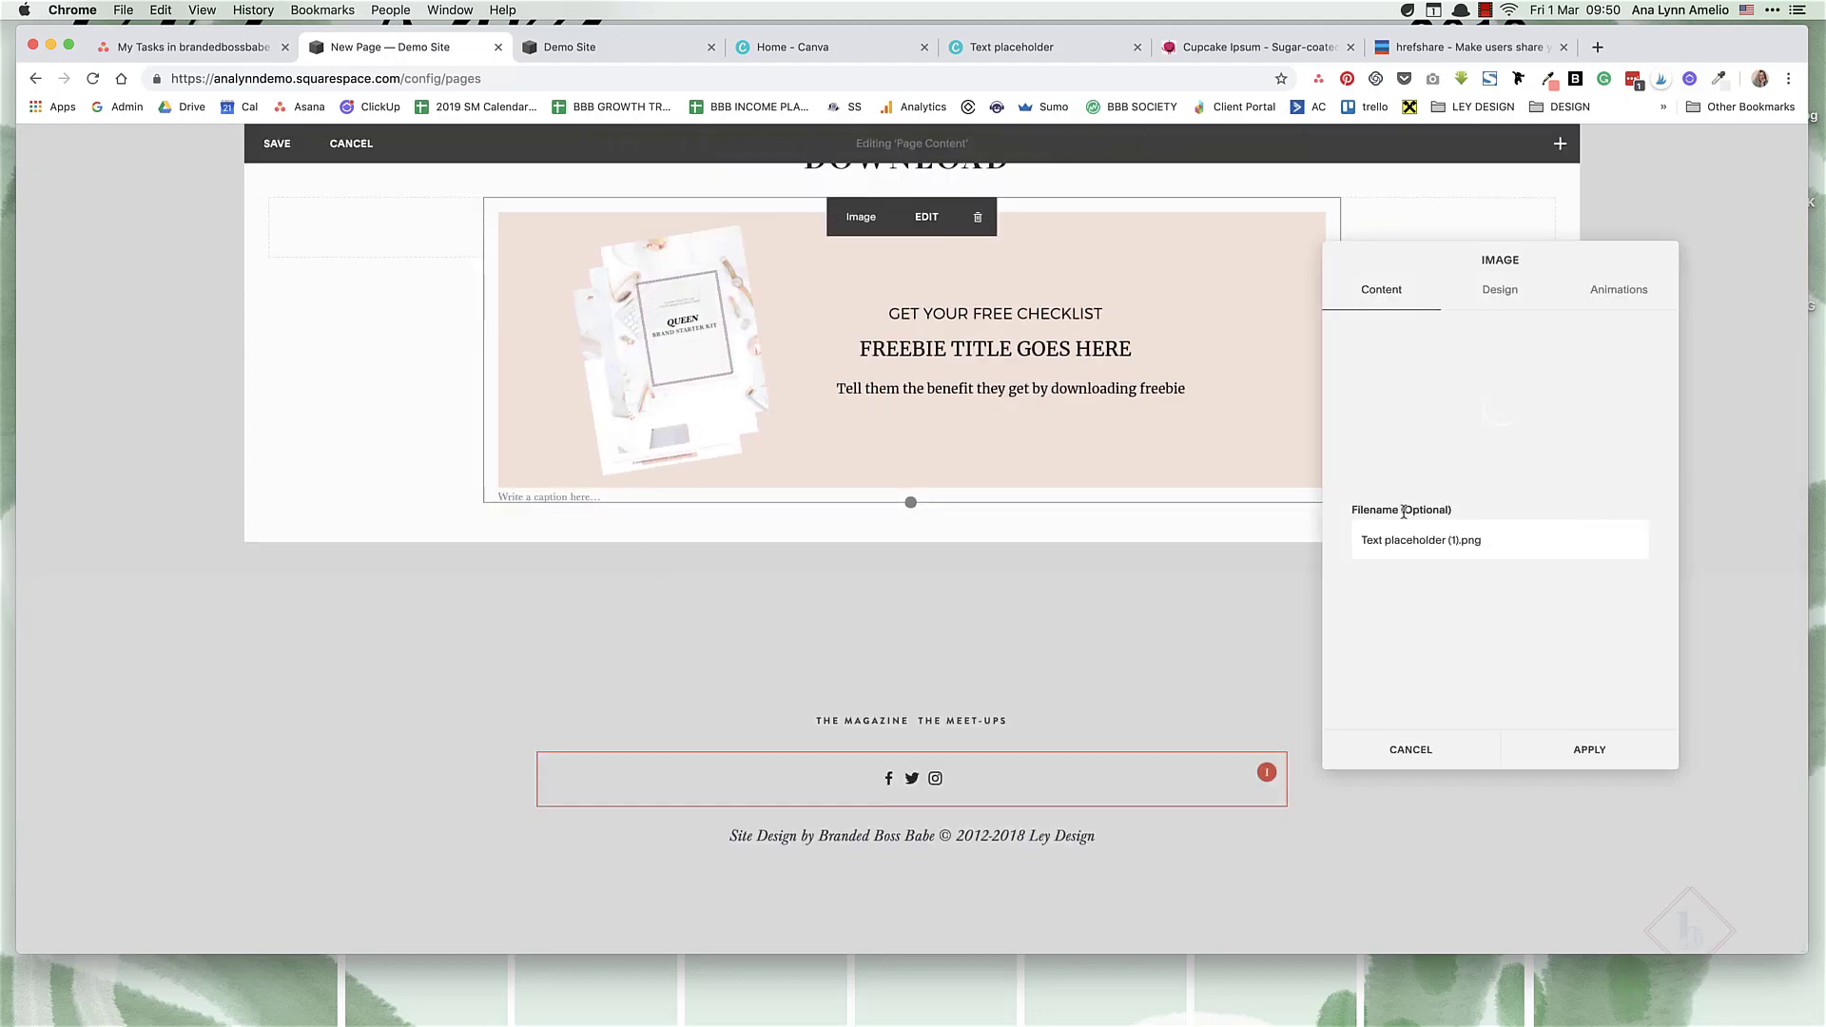
pyautogui.click(1599, 750)
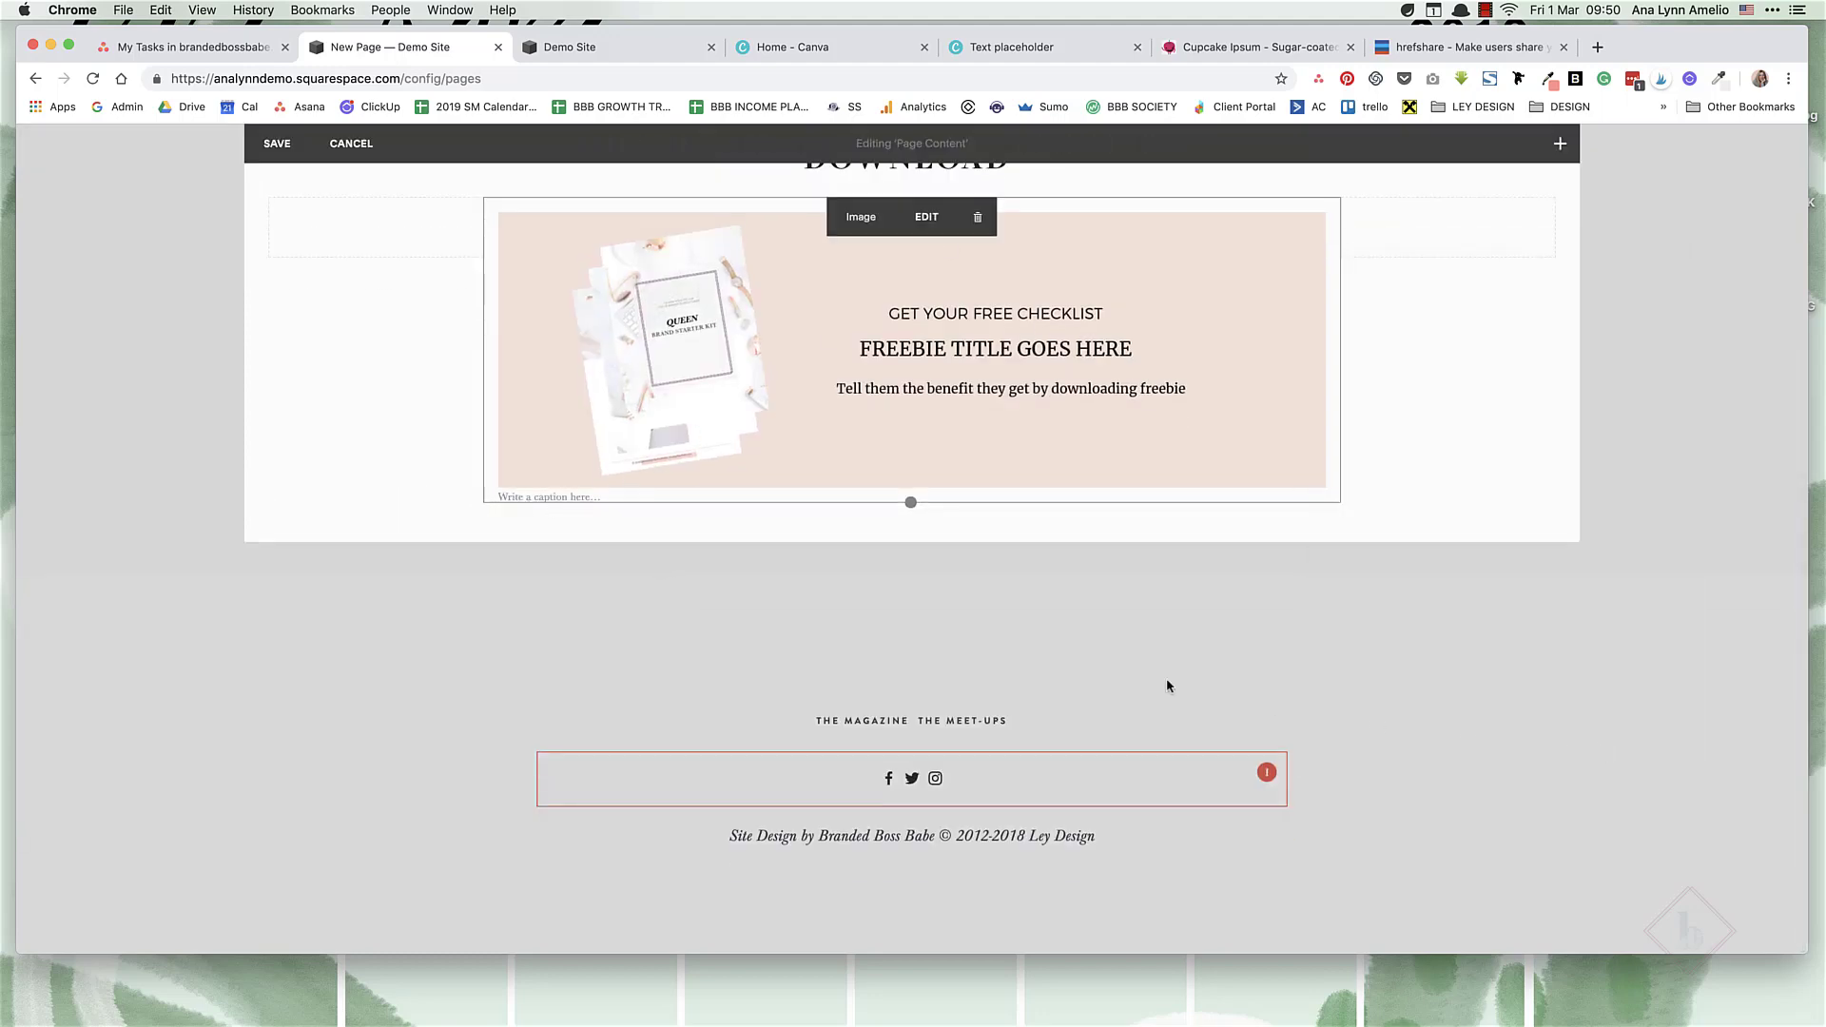
pyautogui.click(485, 504)
pyautogui.click(535, 360)
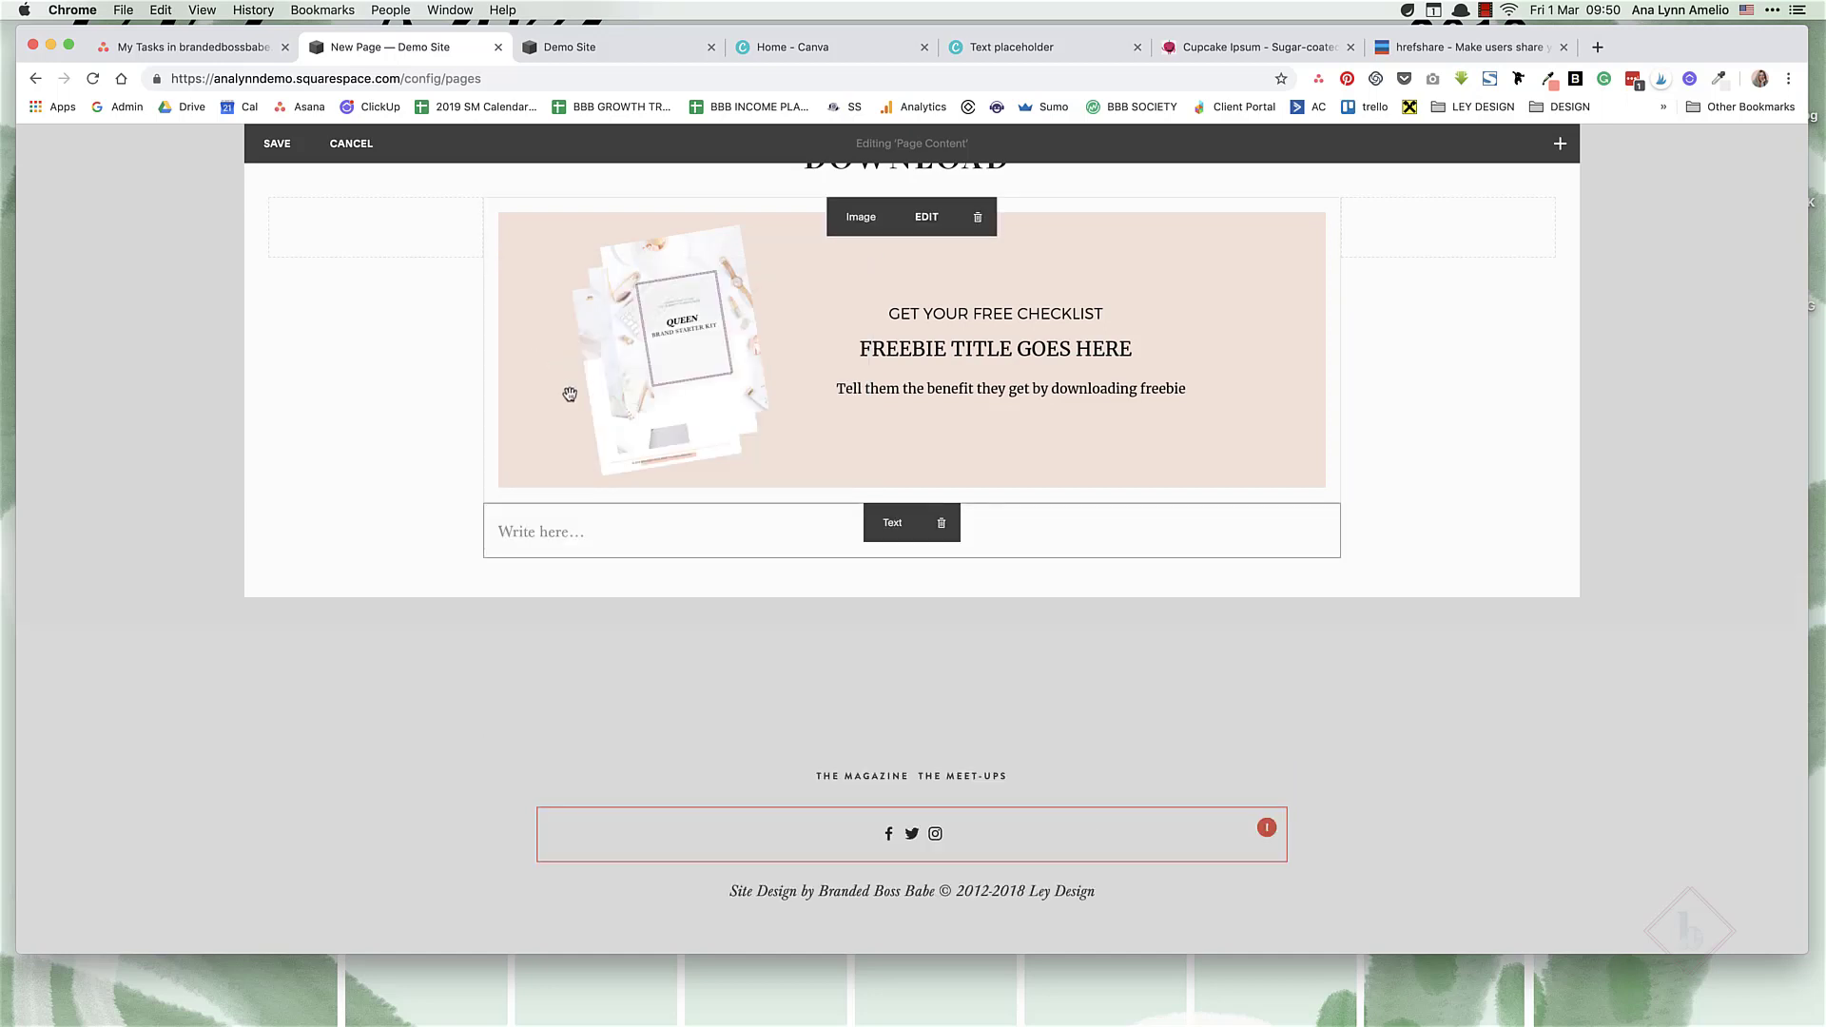
pyautogui.write('Danish dessert candy chupa chups cookie. Halvah tootsie roll cupcake marshmallow sweet liquorice powder. Jelly sesame snaps ice cream cotton candy jelly beans gummi bears pie ice cream bear claw. THIS IS A SUBHEADING:')
# Format 'This is a subheading:' as a left-aligned Heading 2, with a new paragraph after it.
pyautogui.moveTo(691, 597); pyautogui.dragTo(489, 595)
pyautogui.click(699, 484)
pyautogui.click(789, 485)
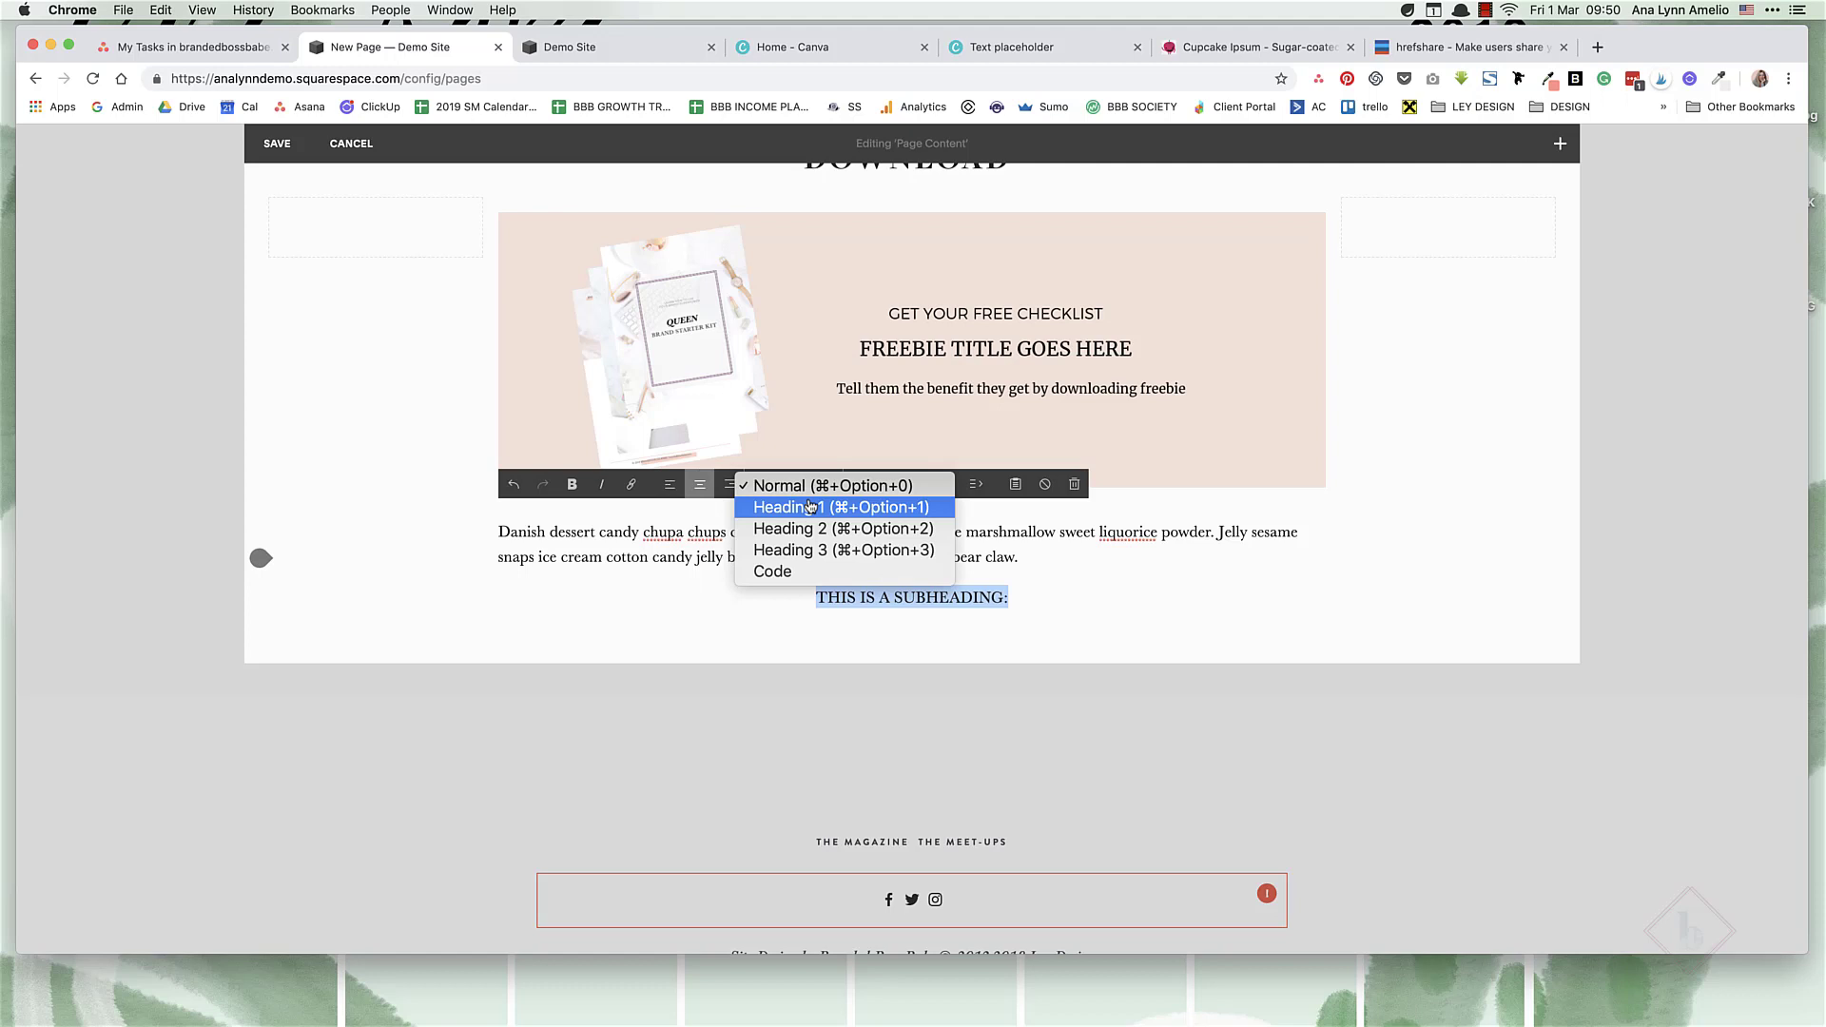
pyautogui.click(808, 529)
pyautogui.click(669, 484)
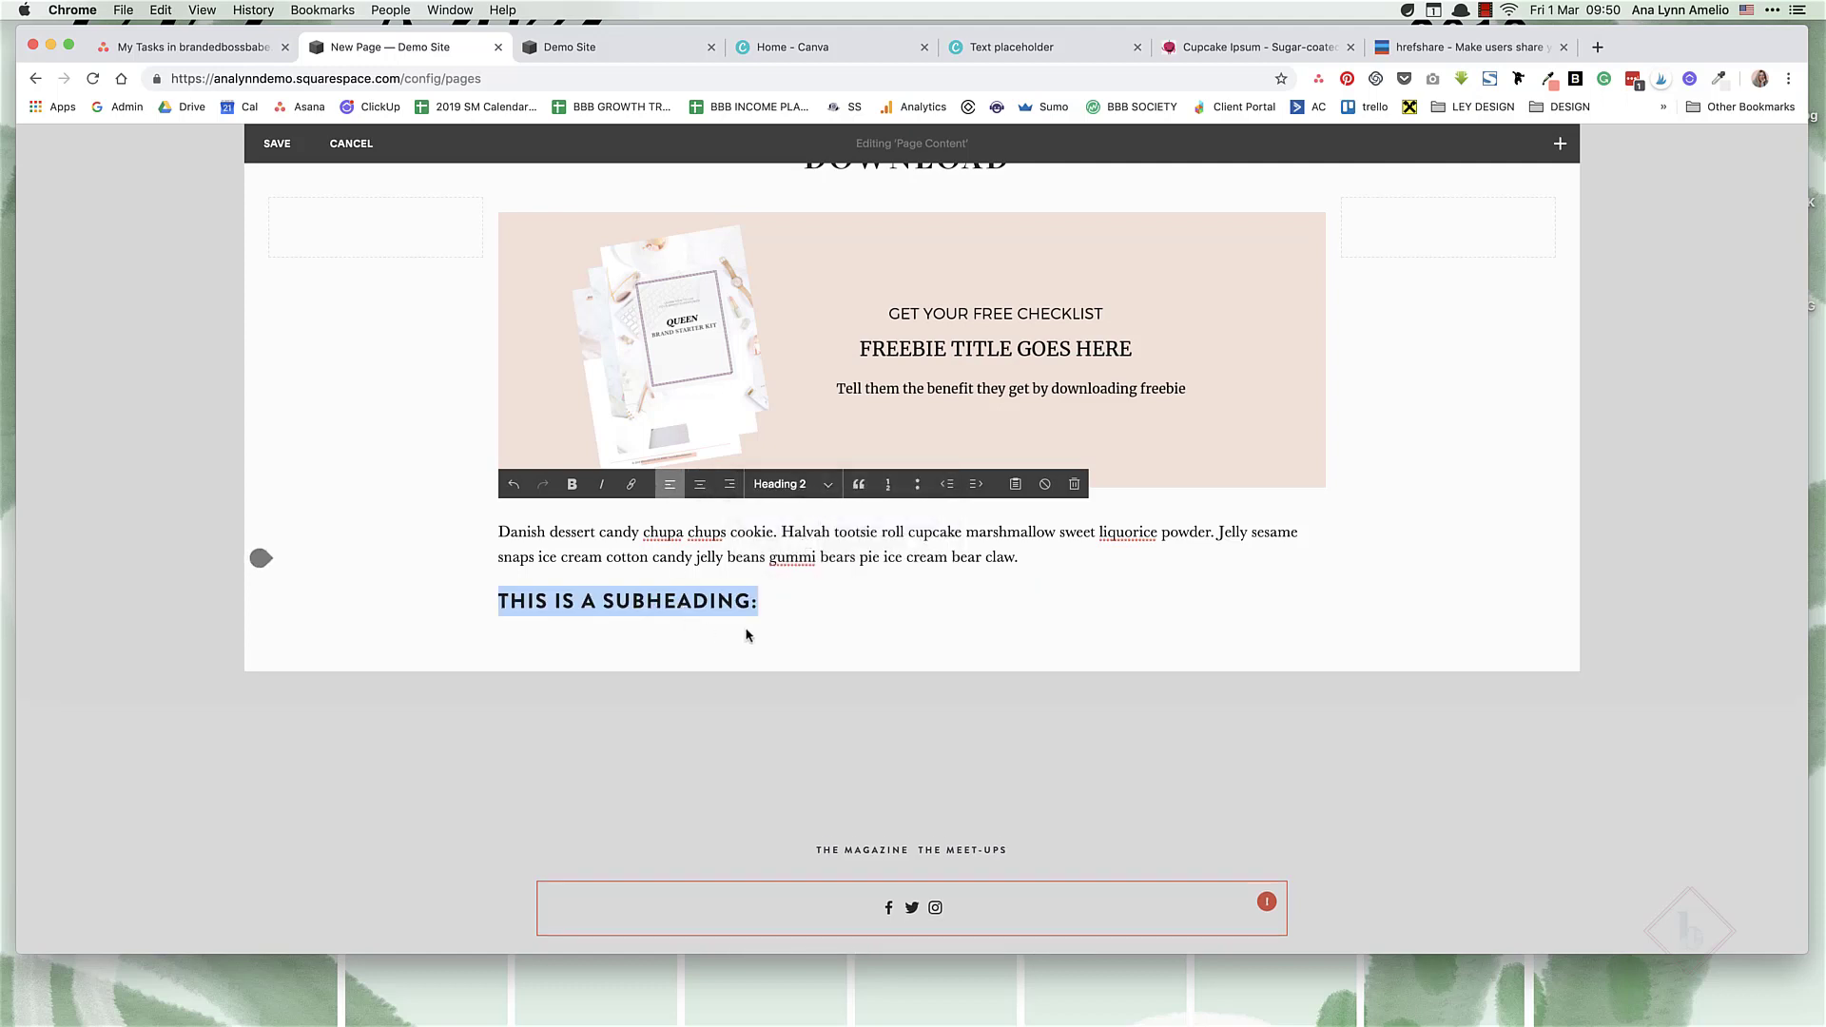
pyautogui.click(787, 600)
pyautogui.press('Return')
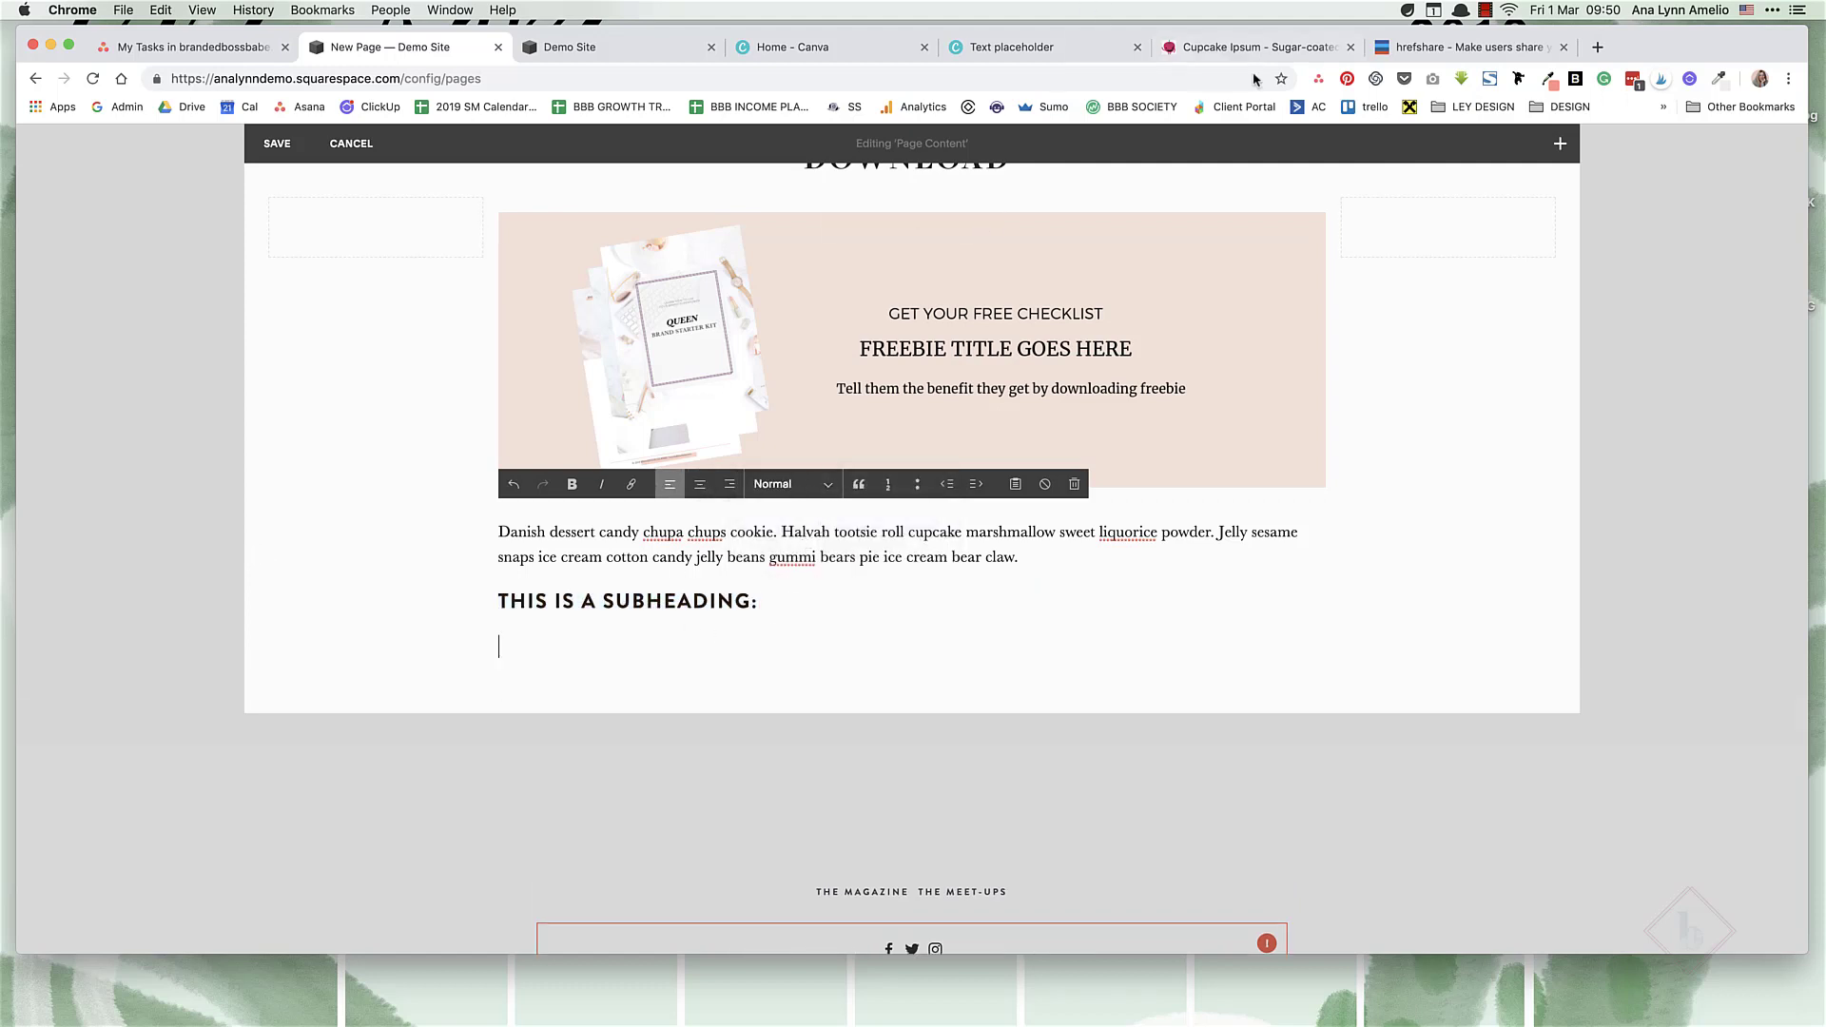
# Paste a Cupcake Ipsum paragraph, split it into three lines and make them a bulleted list.
pyautogui.click(1255, 47)
pyautogui.tripleClick(705, 457)
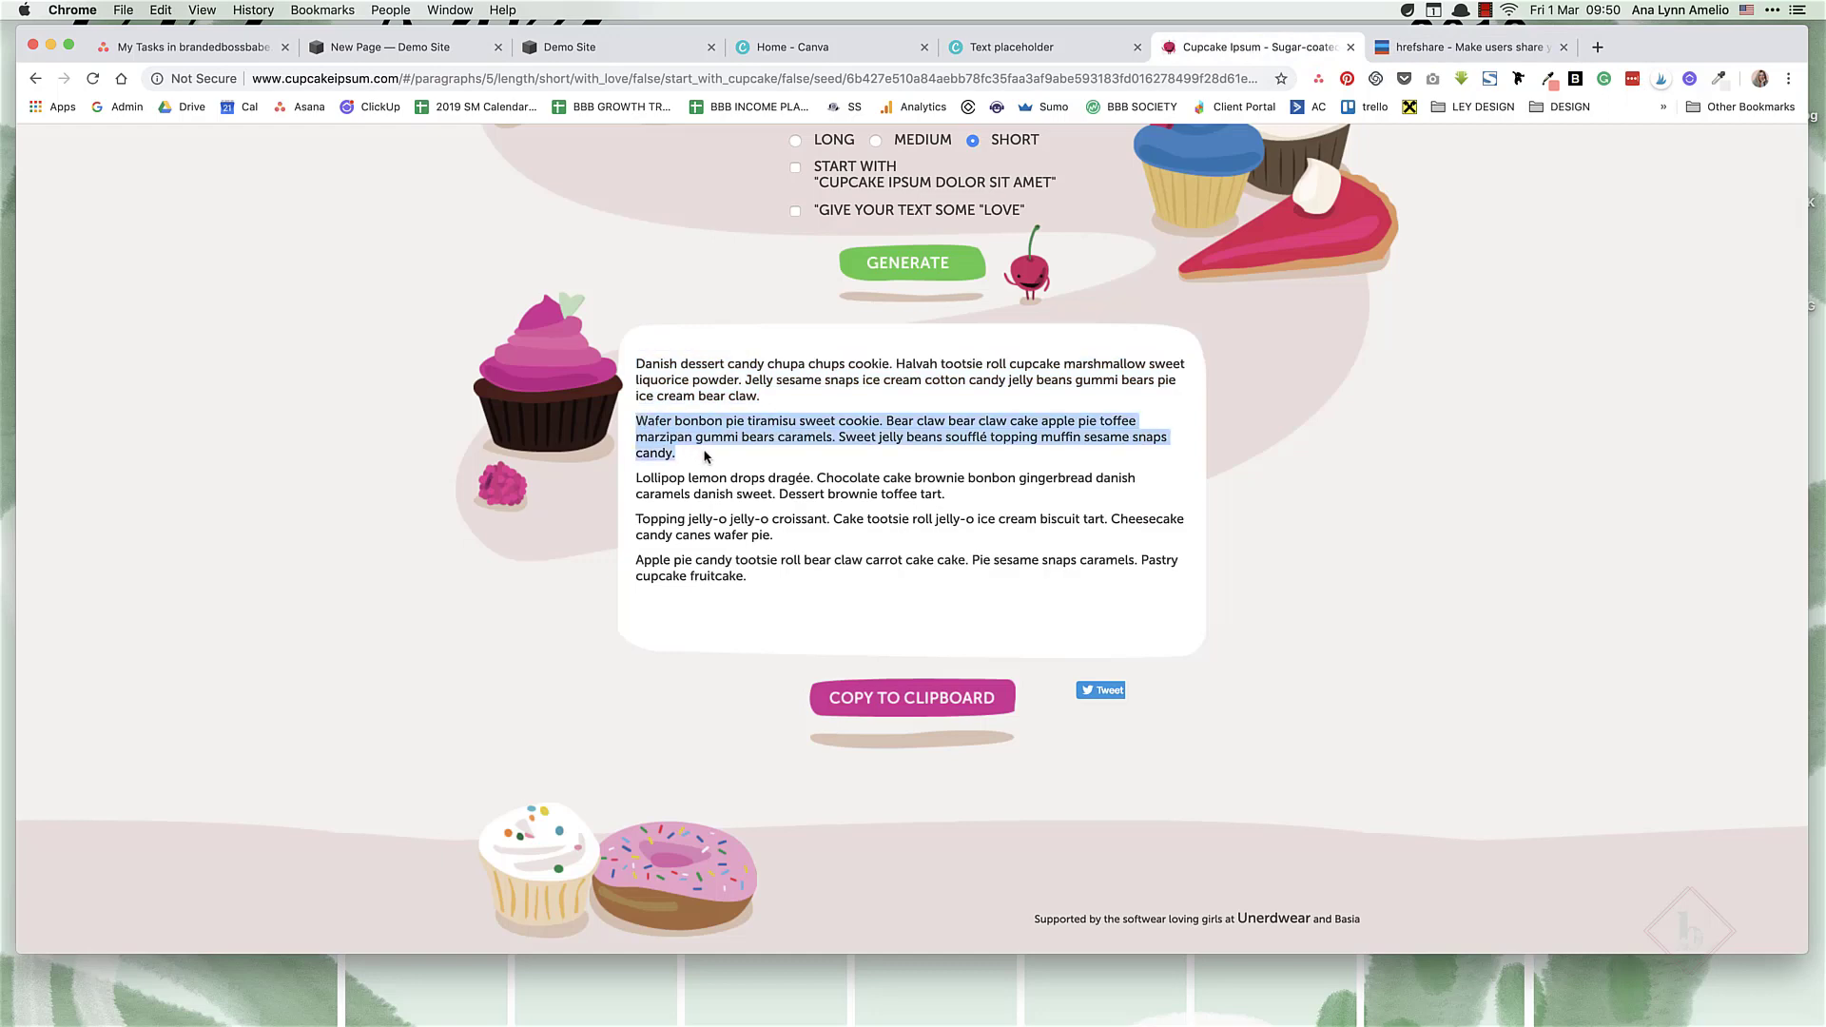
pyautogui.press('super+c')
pyautogui.click(400, 46)
pyautogui.press('super+v')
pyautogui.click(766, 648)
pyautogui.press('Return')
pyautogui.click(994, 688)
pyautogui.press('Return')
pyautogui.moveTo(902, 729); pyautogui.dragTo(501, 648)
pyautogui.click(918, 484)
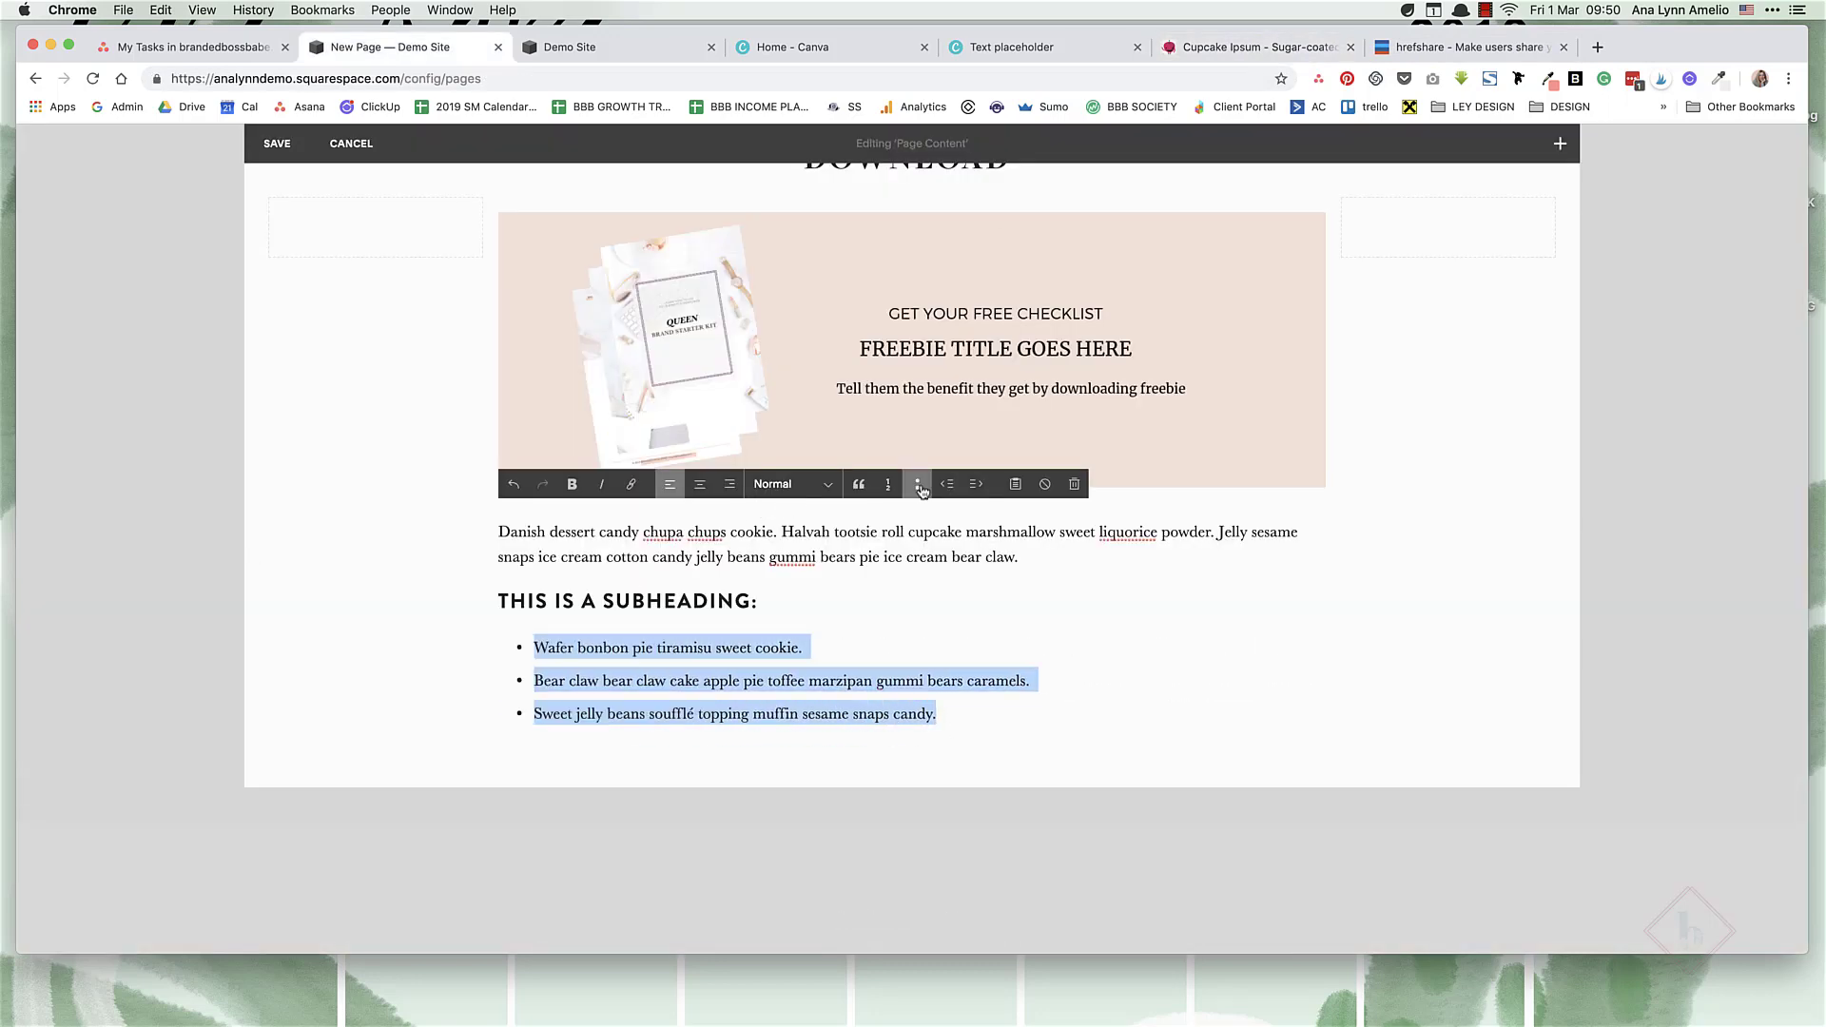
pyautogui.click(956, 729)
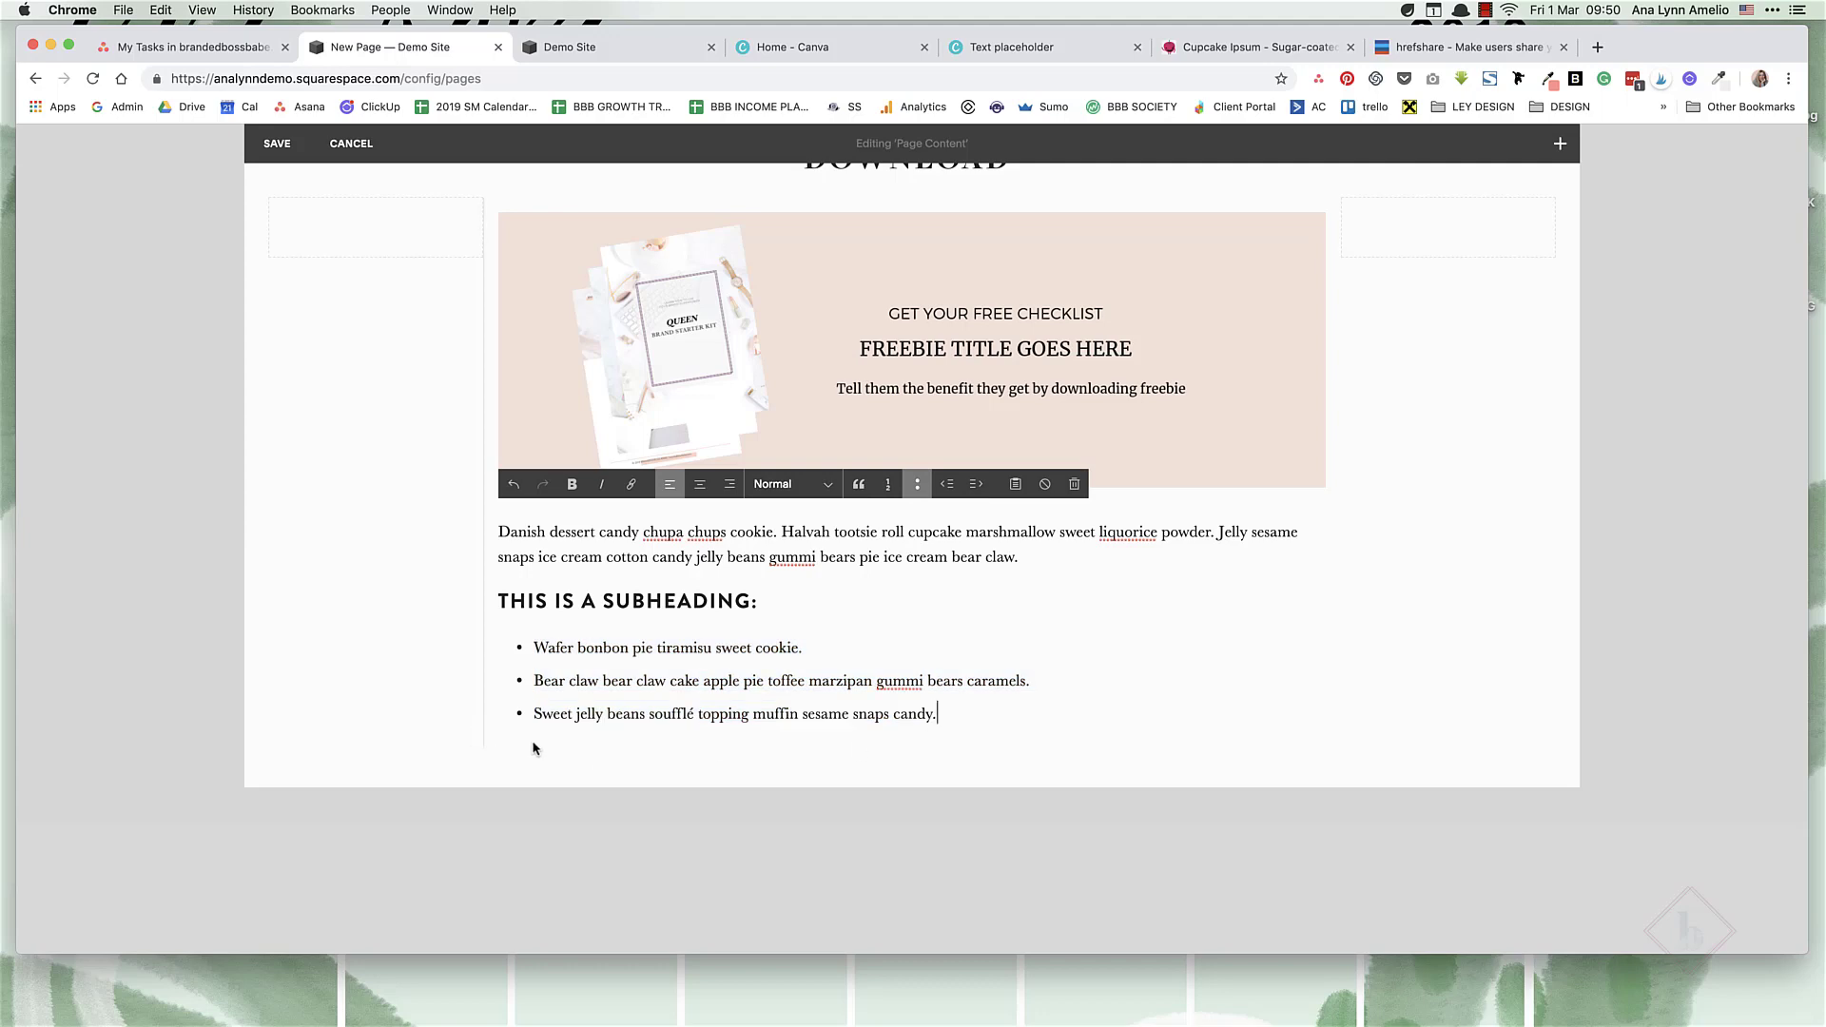
# Add a Newsletter block titled 'ENTER YOUR EMAIL TO DOWNLOAD CHECKLIST', with a description ending 'get access to the checklist'.
pyautogui.click(484, 746)
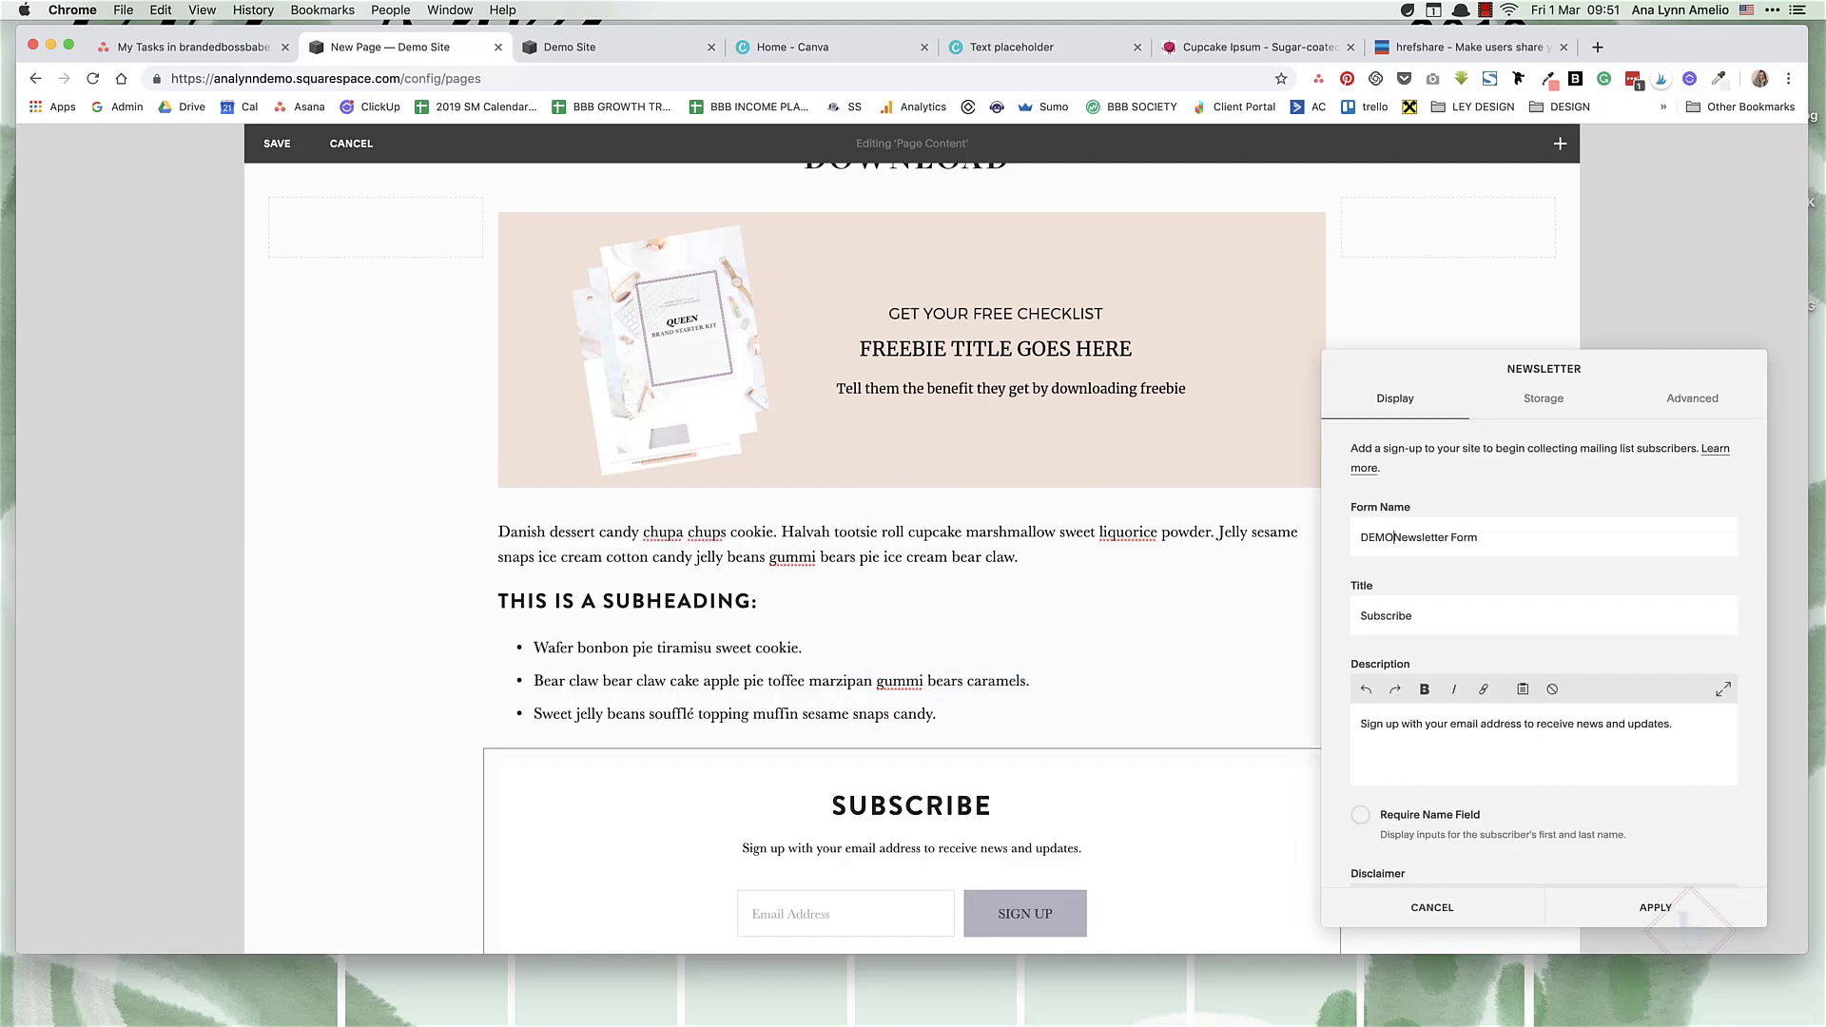
pyautogui.write('ENTER YOU')
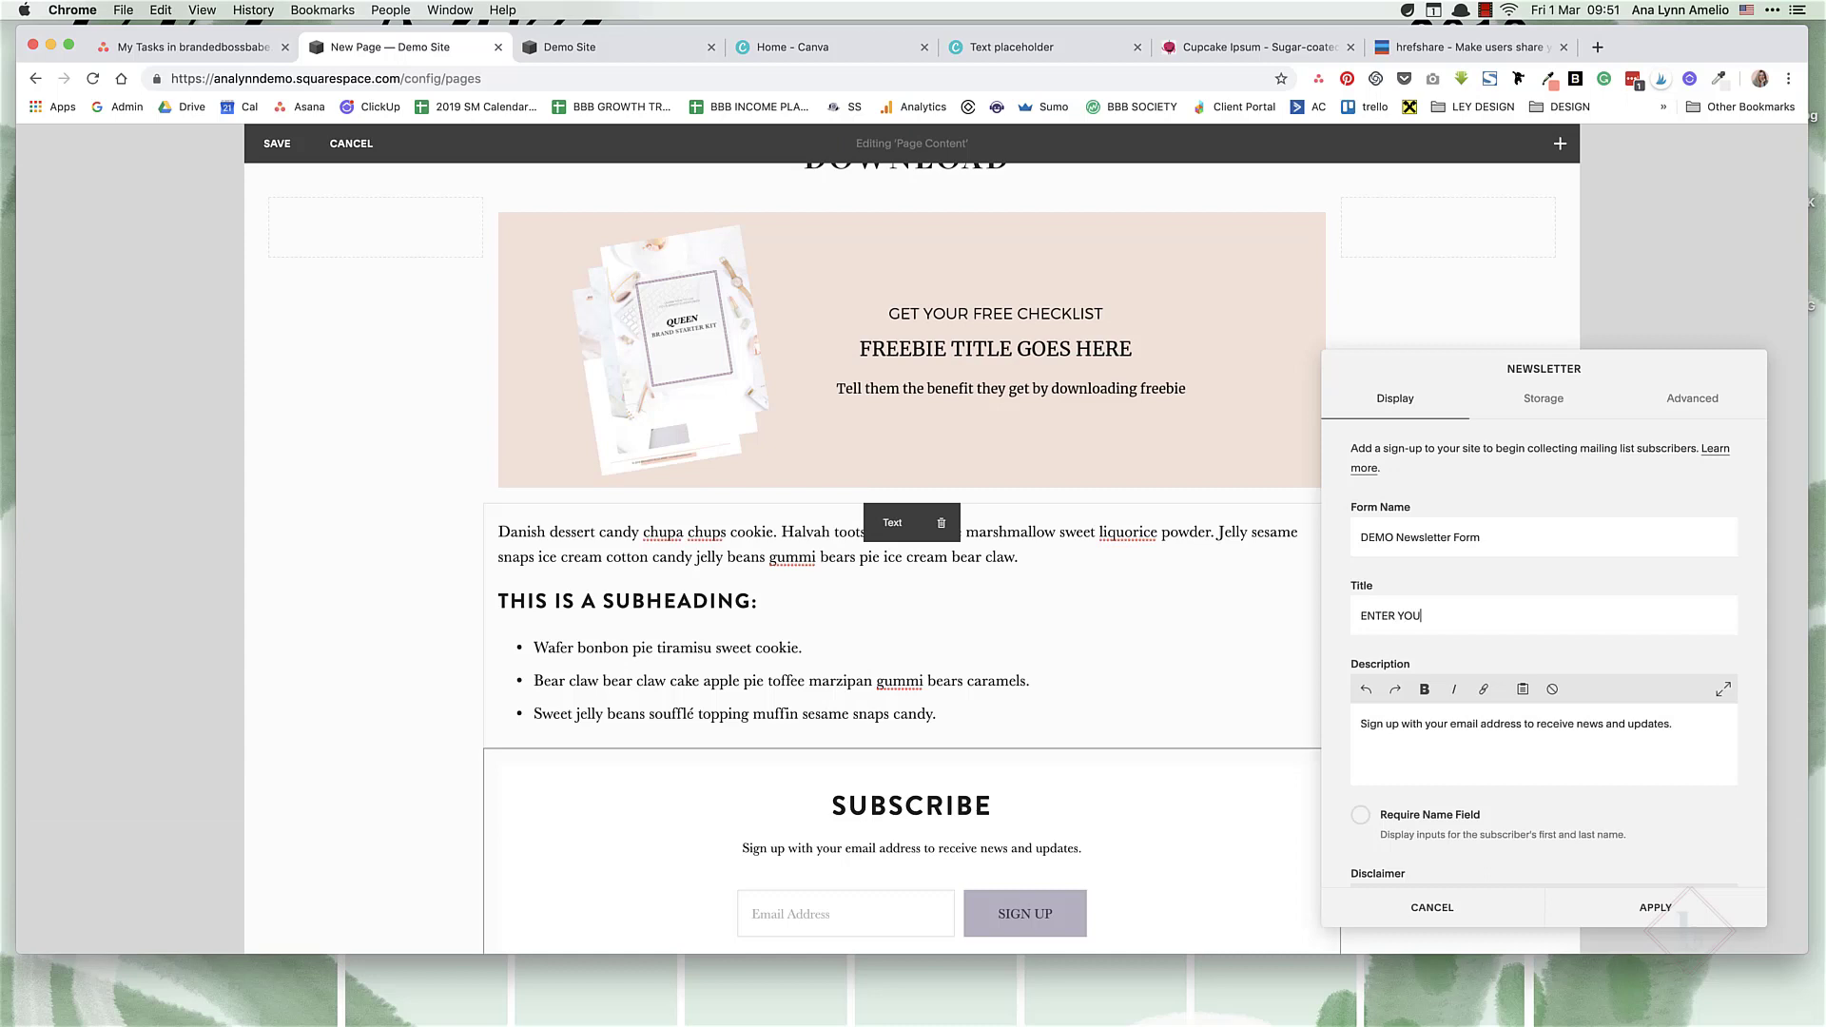
pyautogui.write('R EMAIL TO')
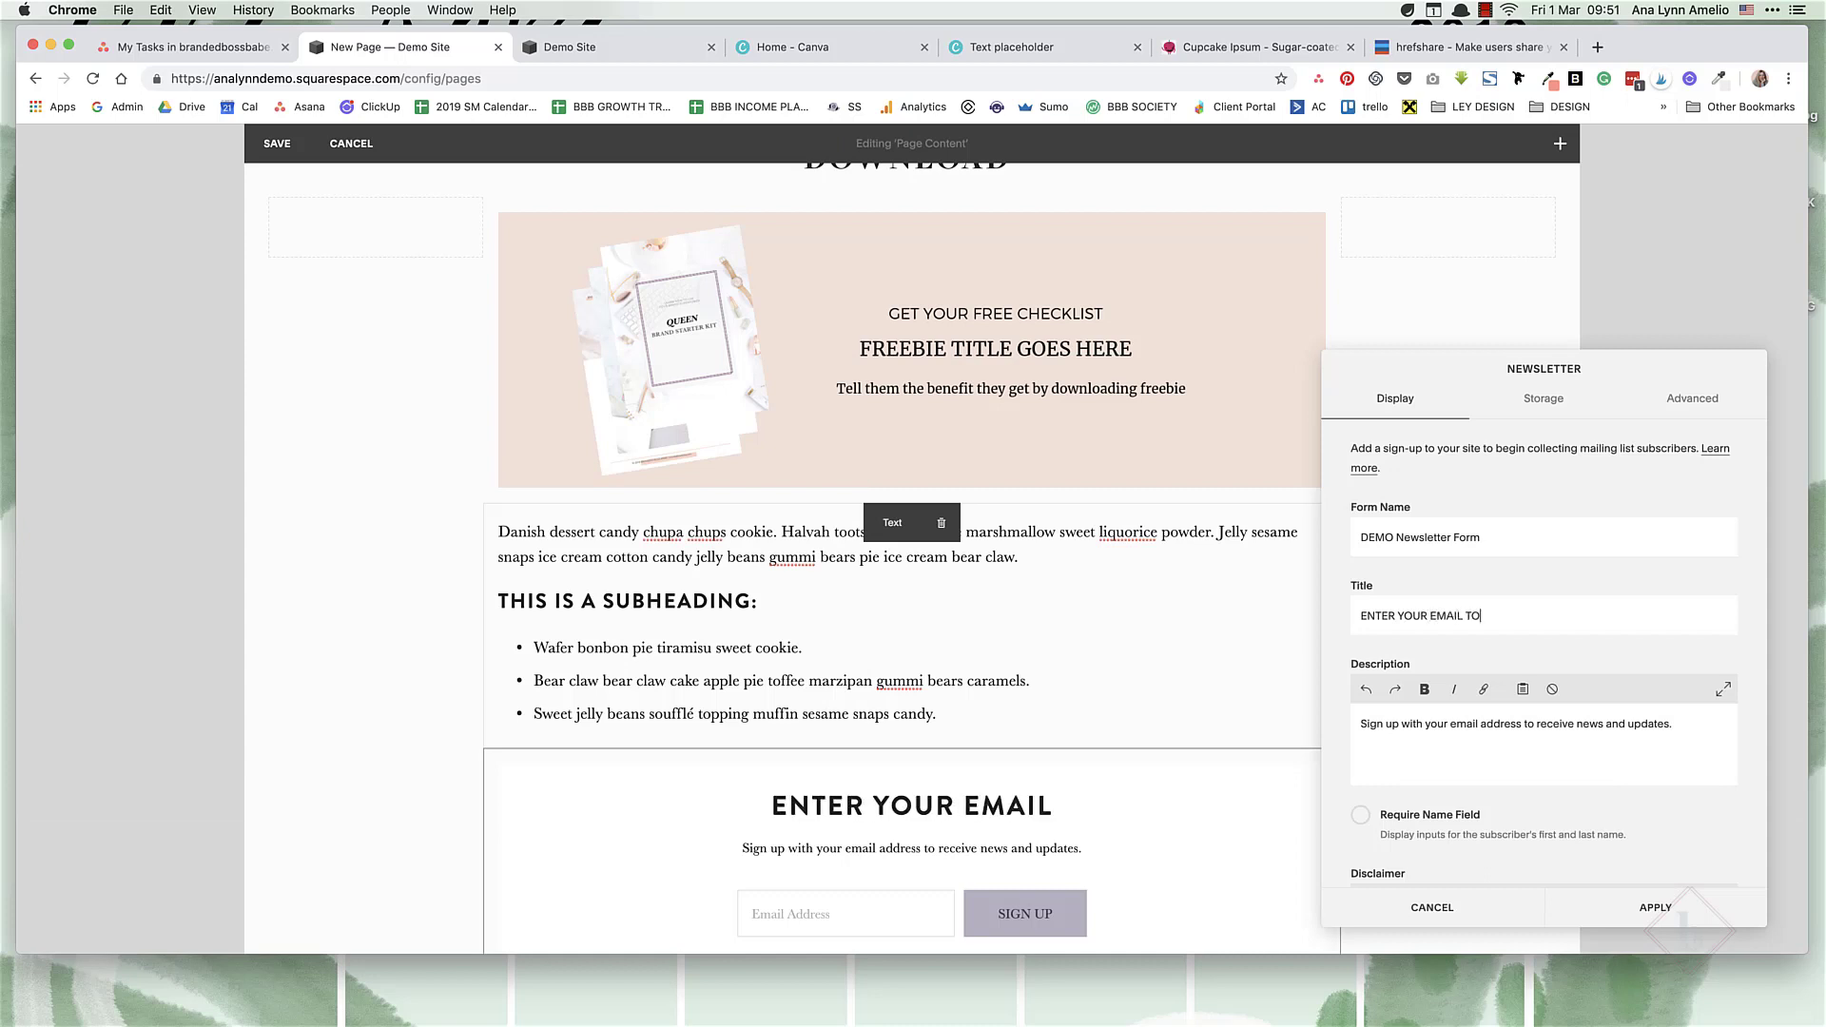
pyautogui.write(' DOWNLOAD CHECKLIST')
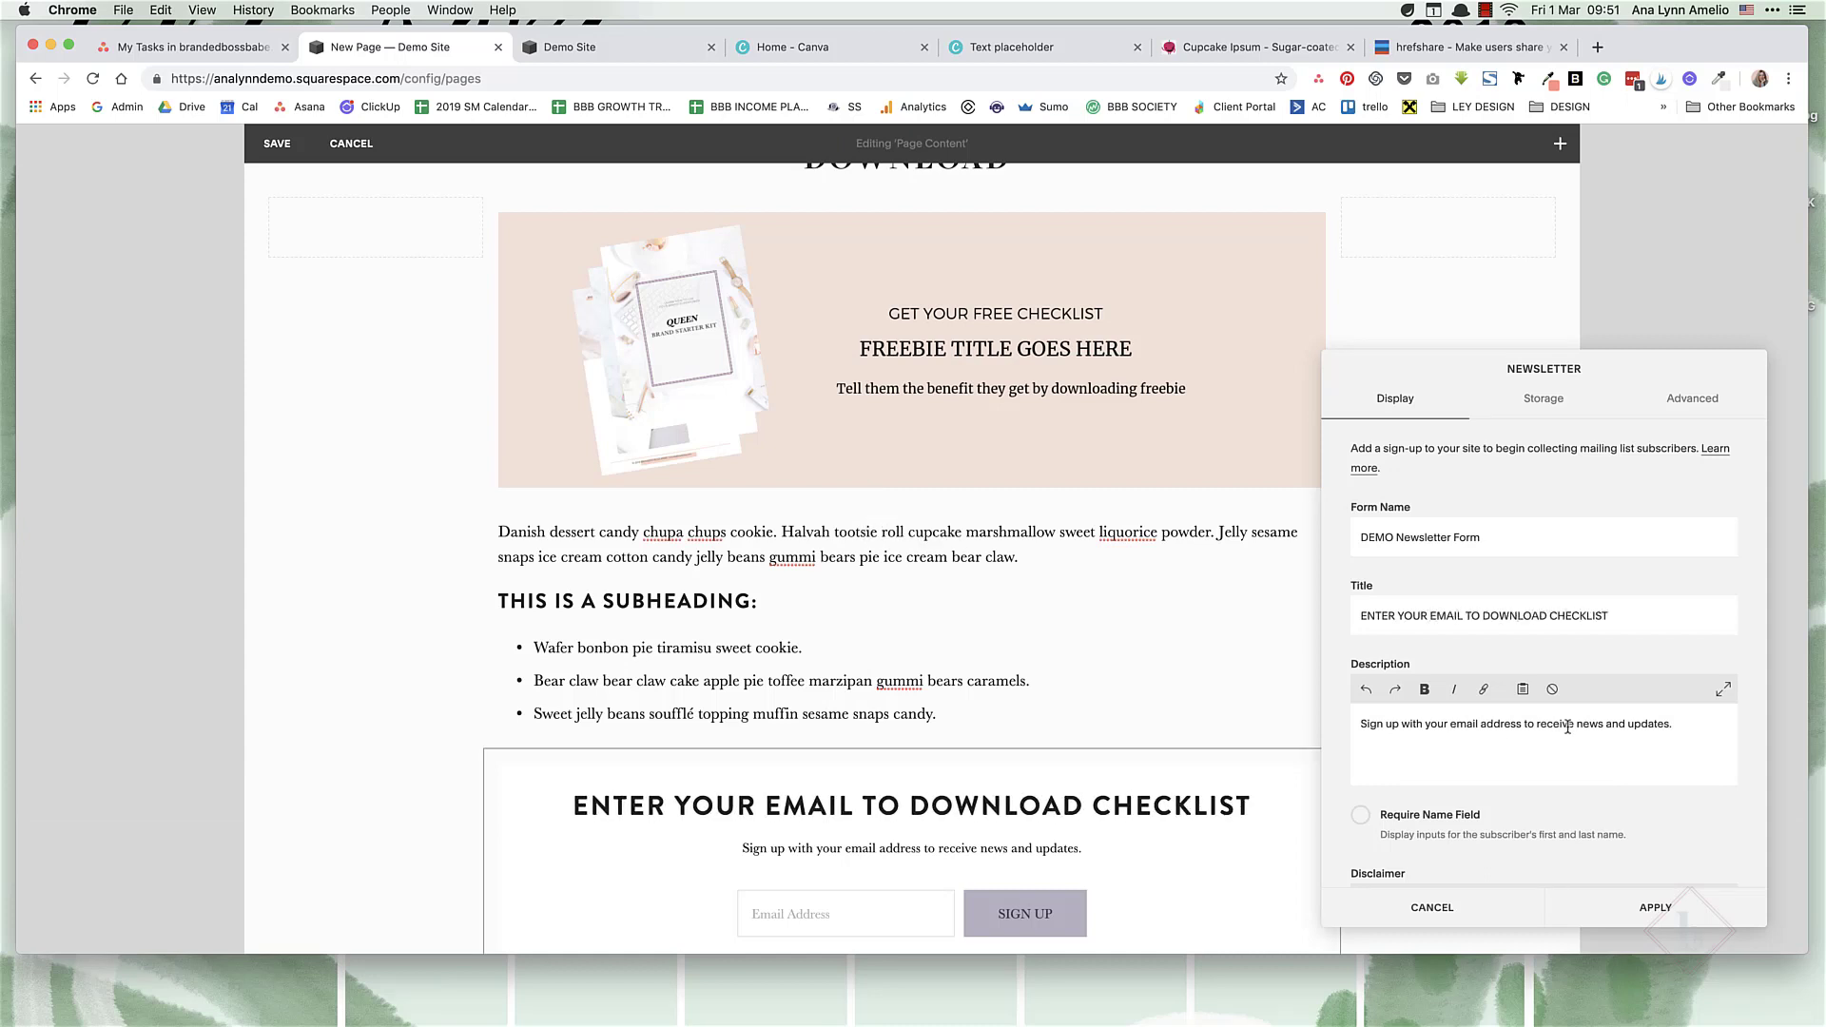
pyautogui.moveTo(1538, 725); pyautogui.dragTo(1676, 724)
pyautogui.write('get access to')
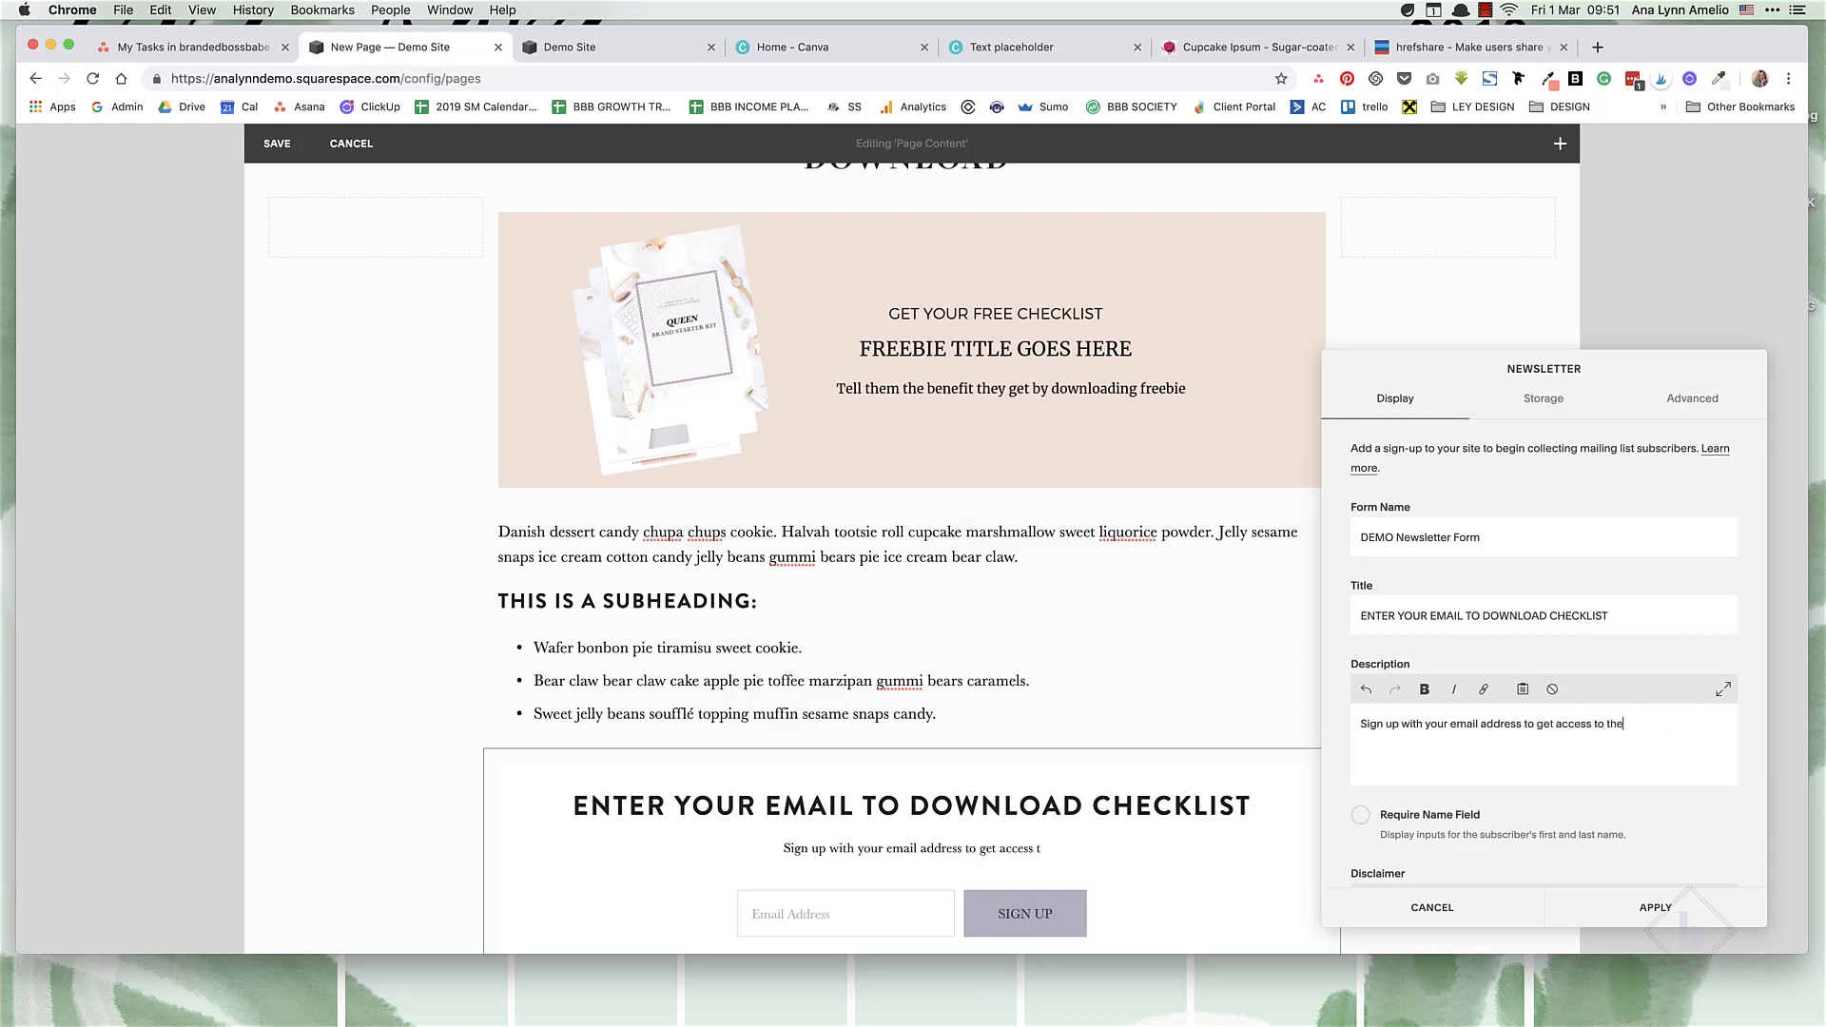
pyautogui.write('checklist')
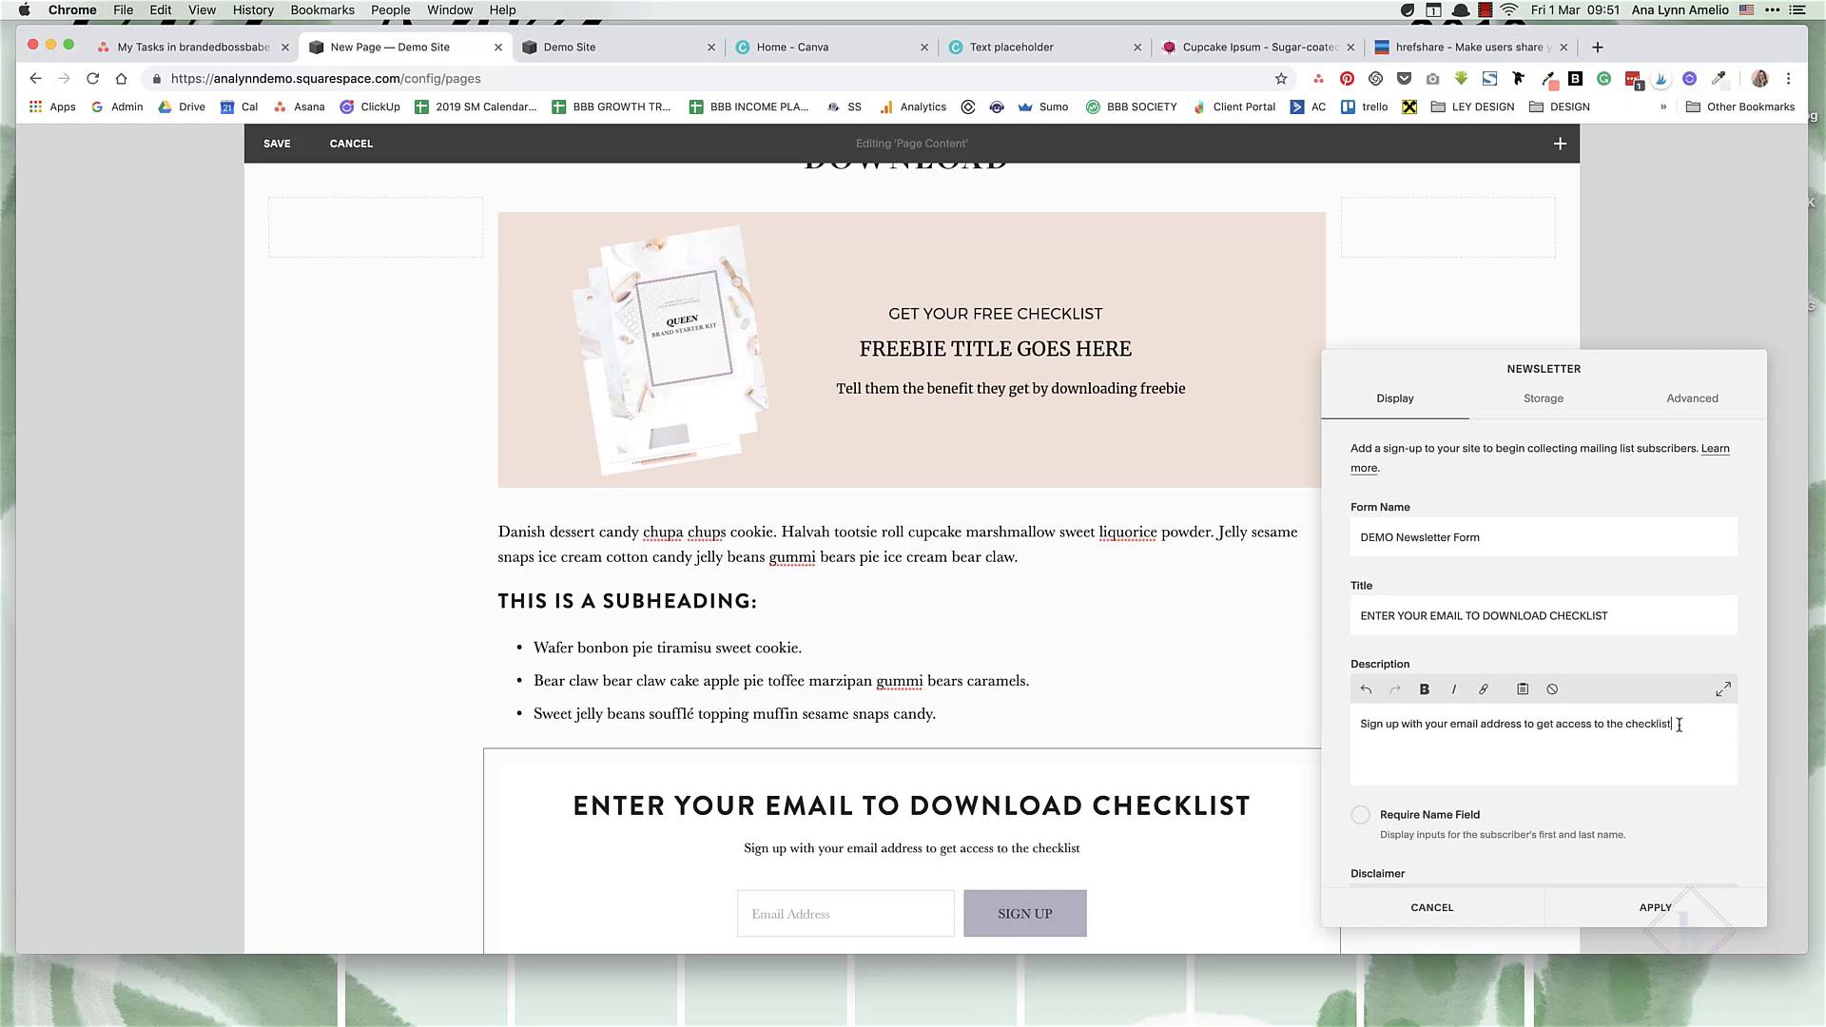
pyautogui.scroll(-5, 1262, 784)
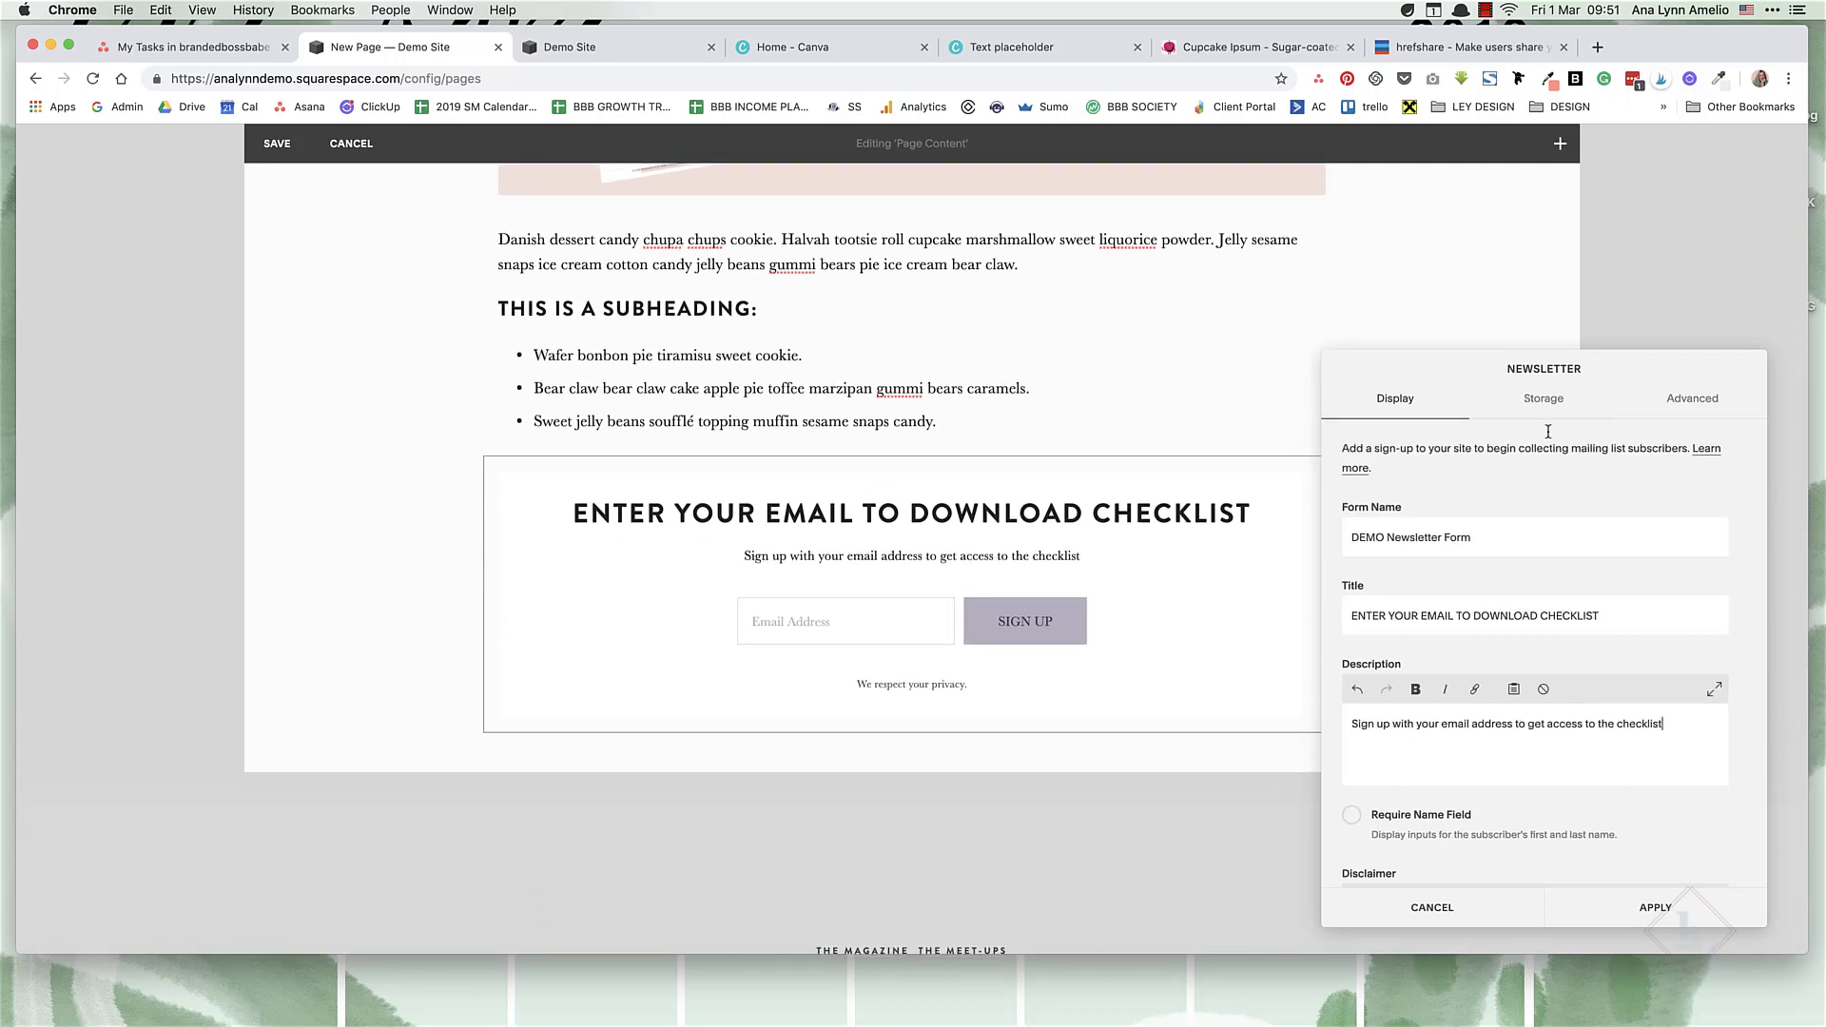
# Connect the newsletter form's storage to MailChimp and log in.
pyautogui.click(1542, 399)
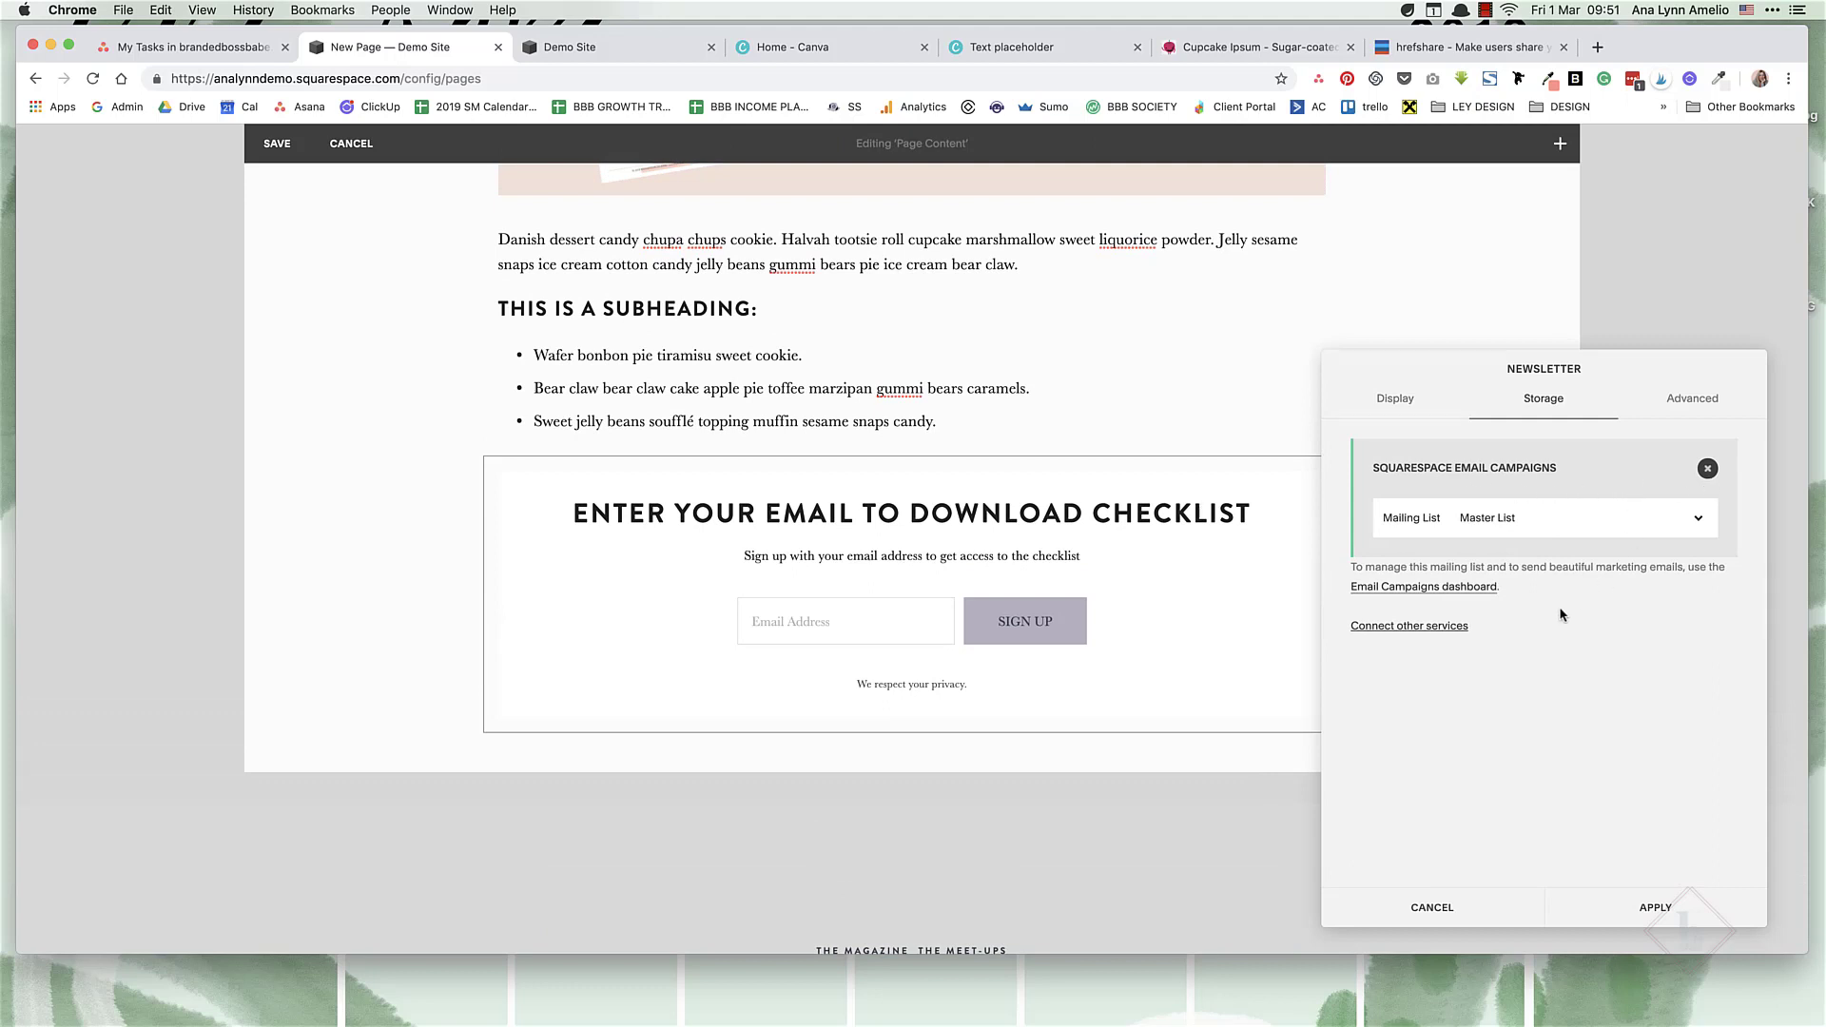
pyautogui.click(1442, 628)
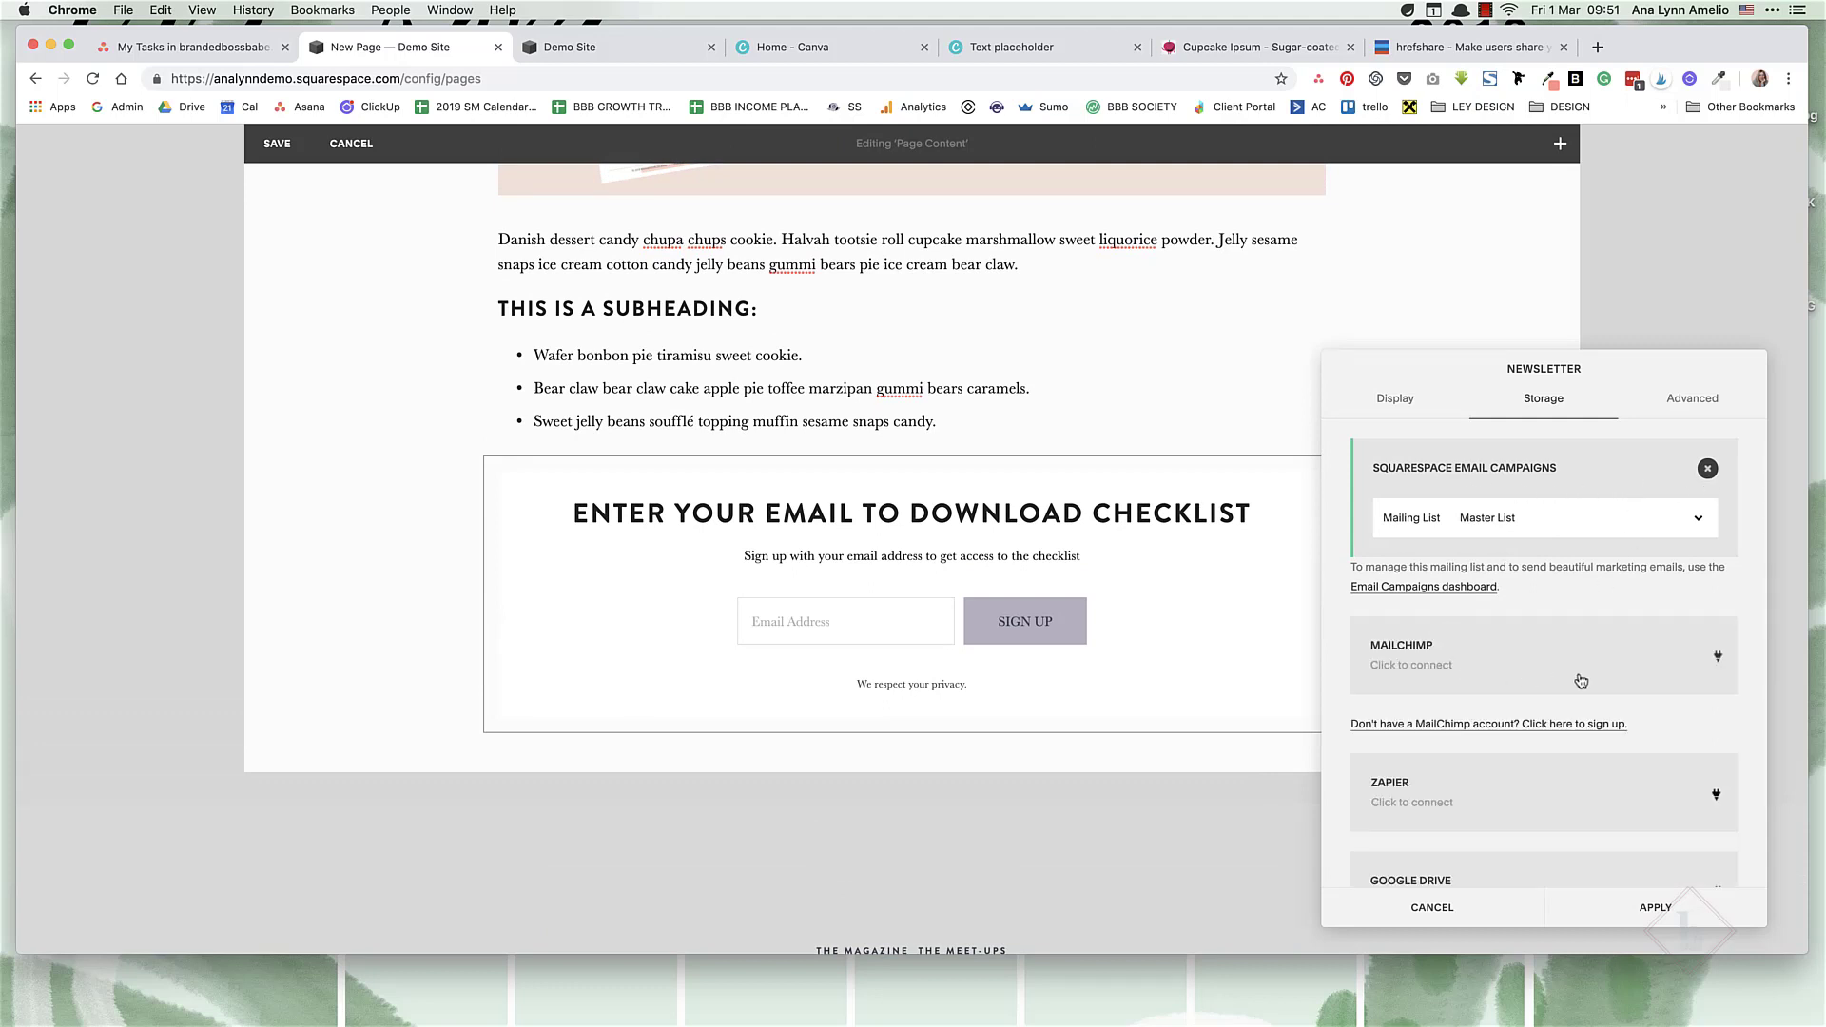
pyautogui.scroll(-2, 1581, 681)
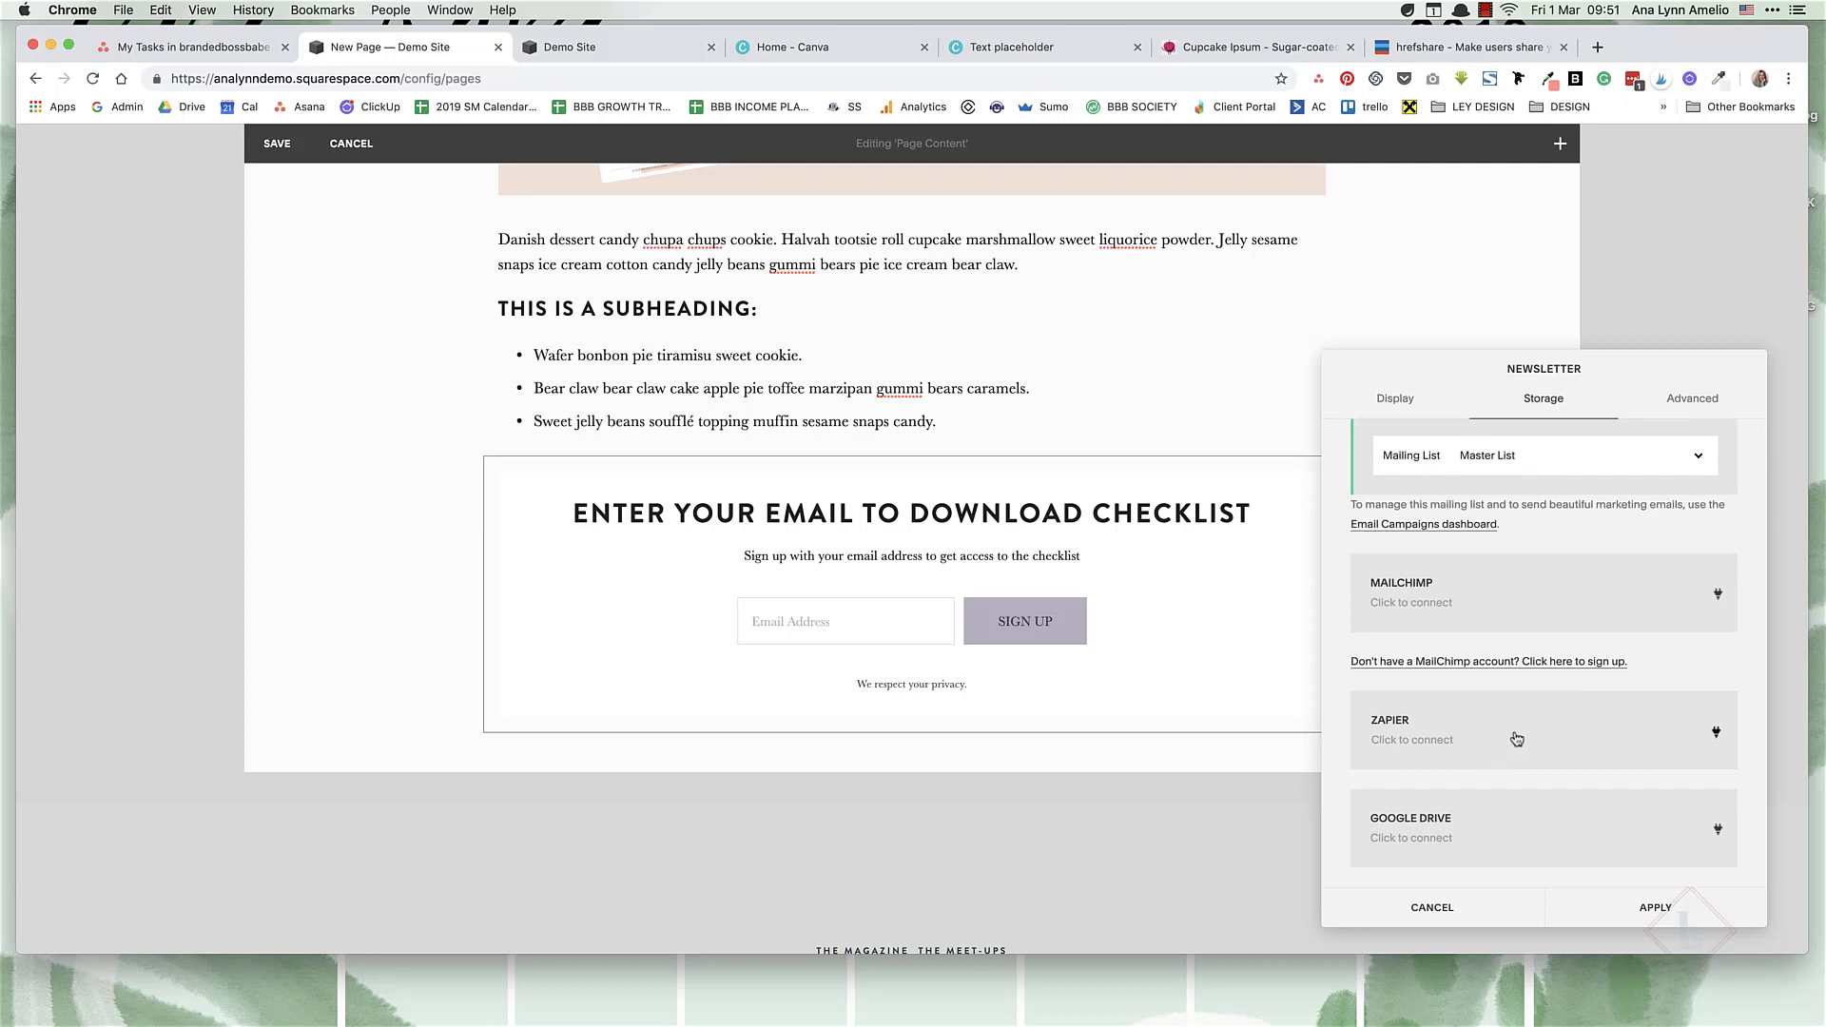
pyautogui.click(1539, 599)
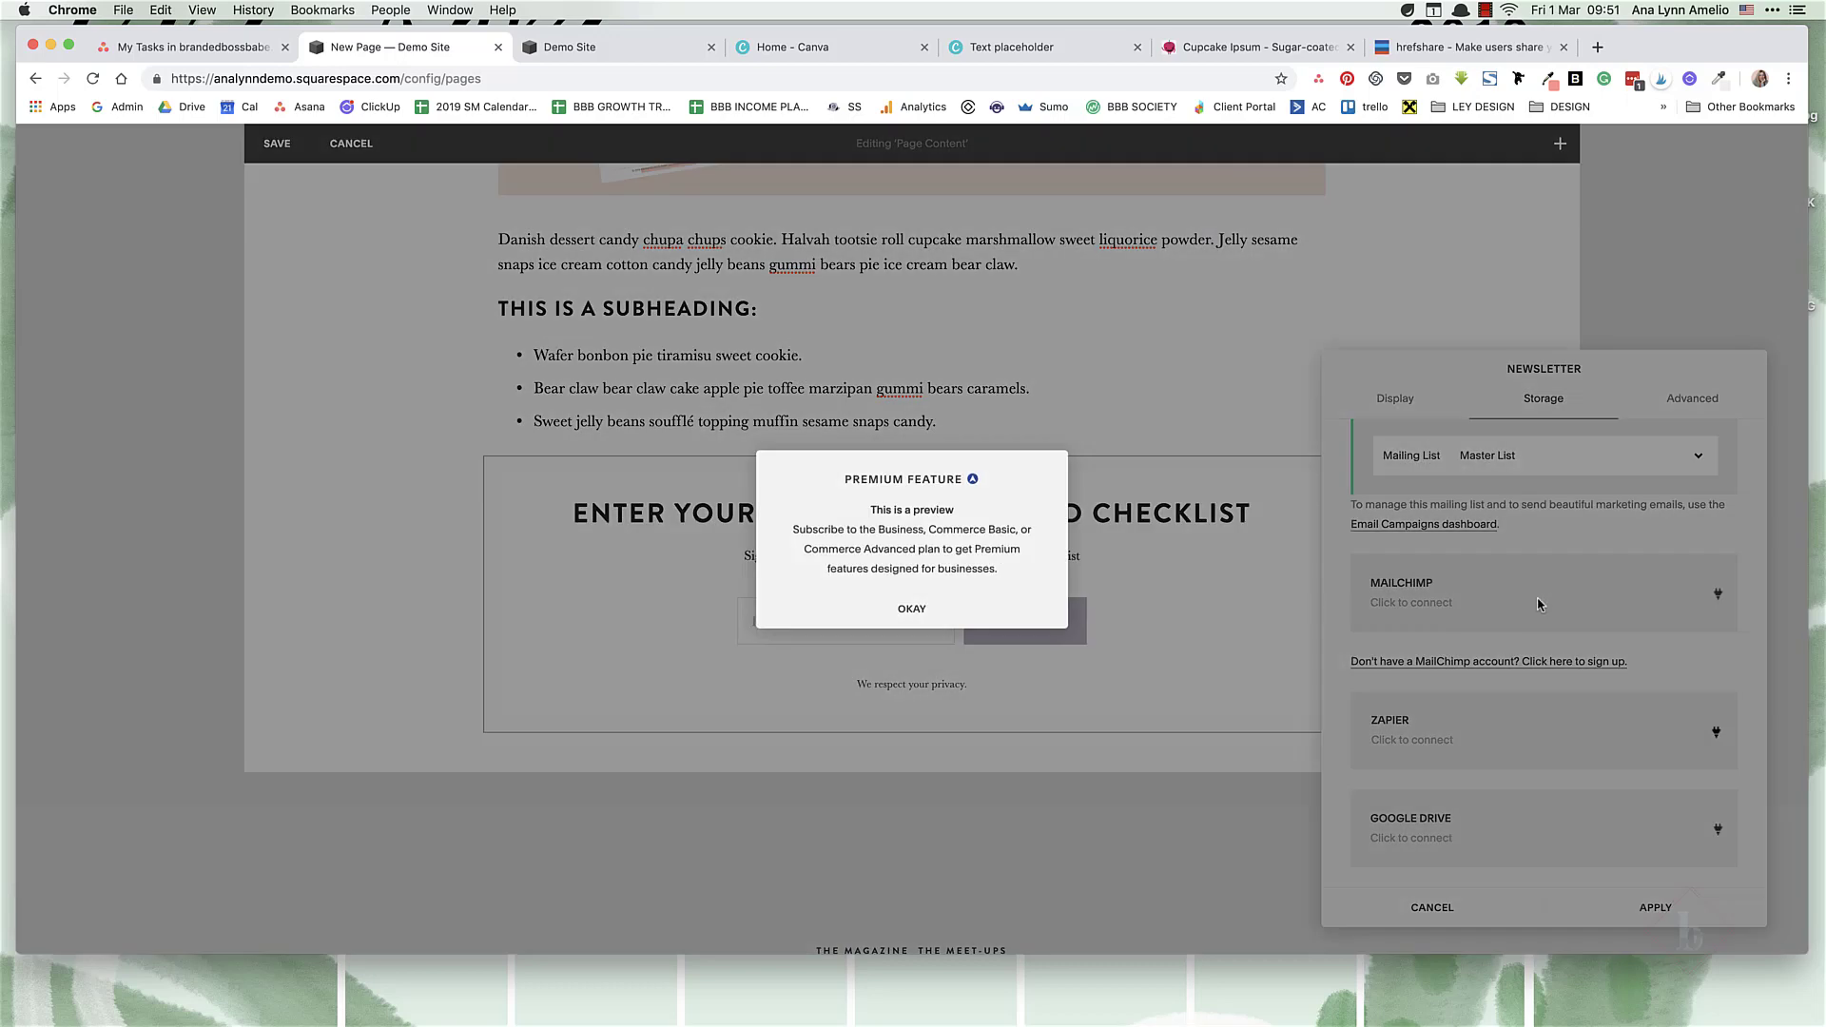
pyautogui.click(911, 608)
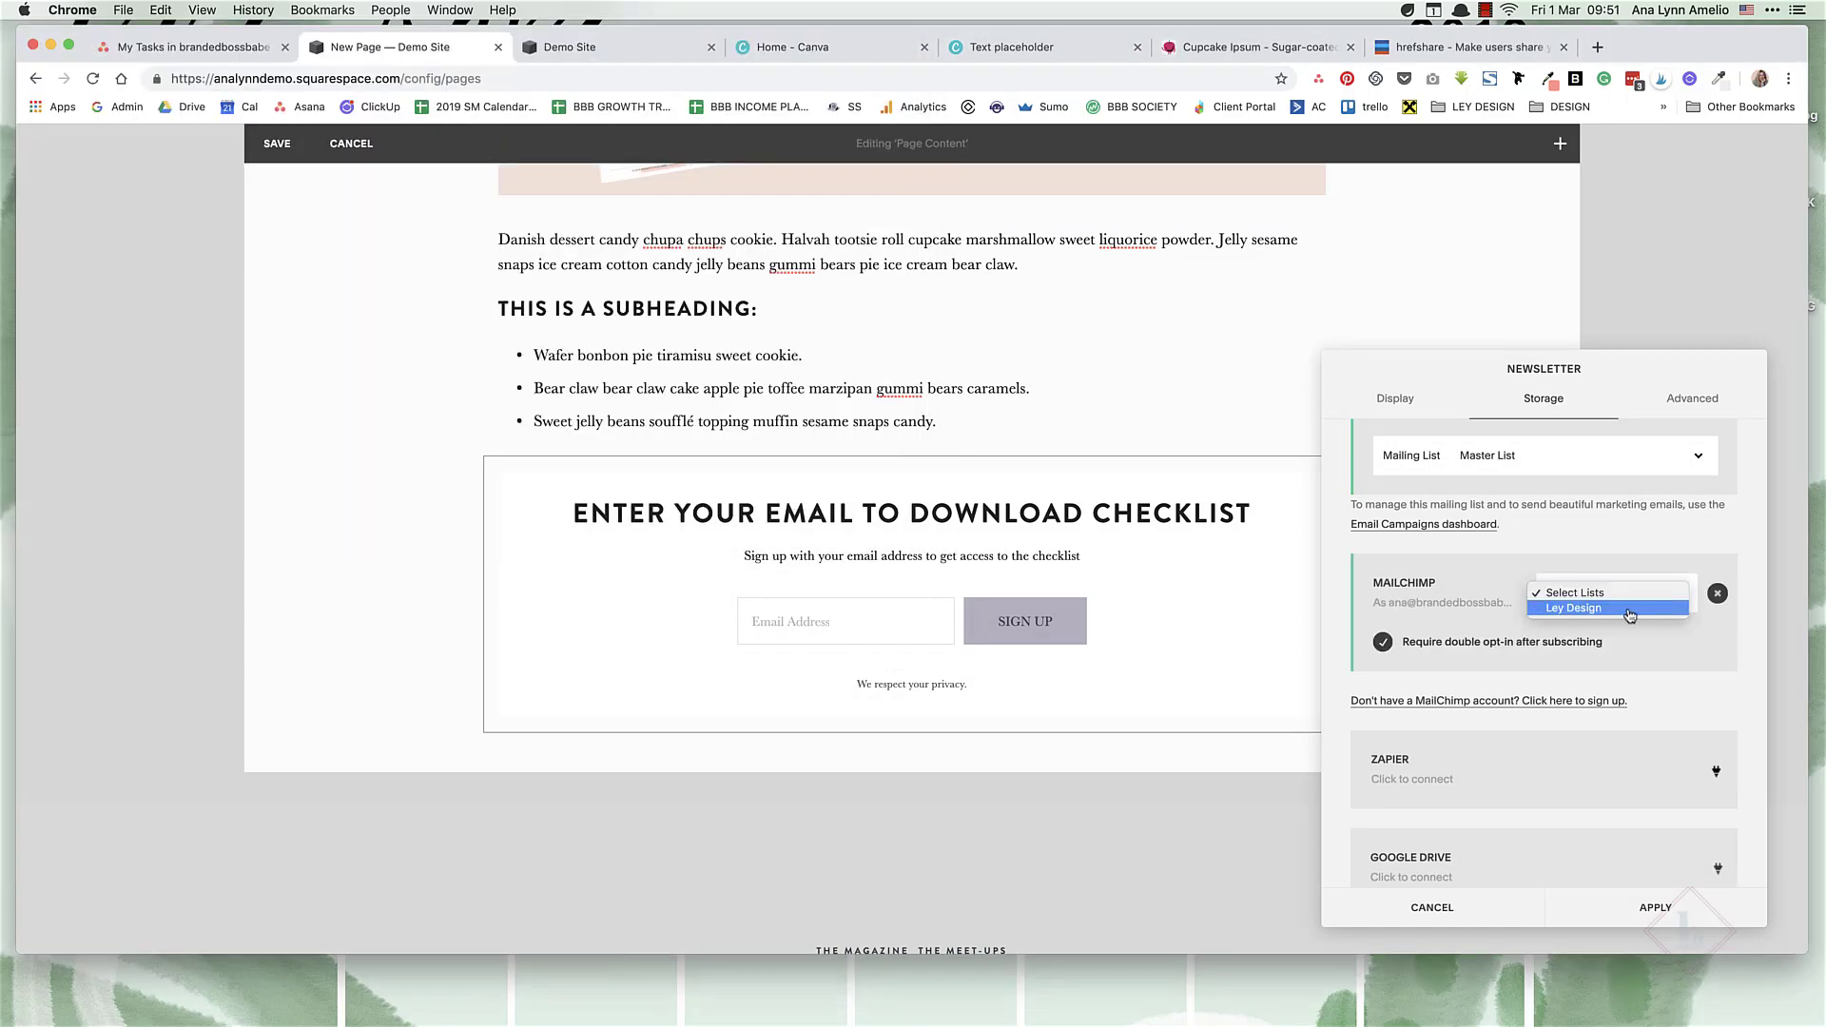
# Send signups to the Ley Design list, apply the form settings and save the page.
pyautogui.click(1579, 599)
pyautogui.scroll(-1, 1660, 691)
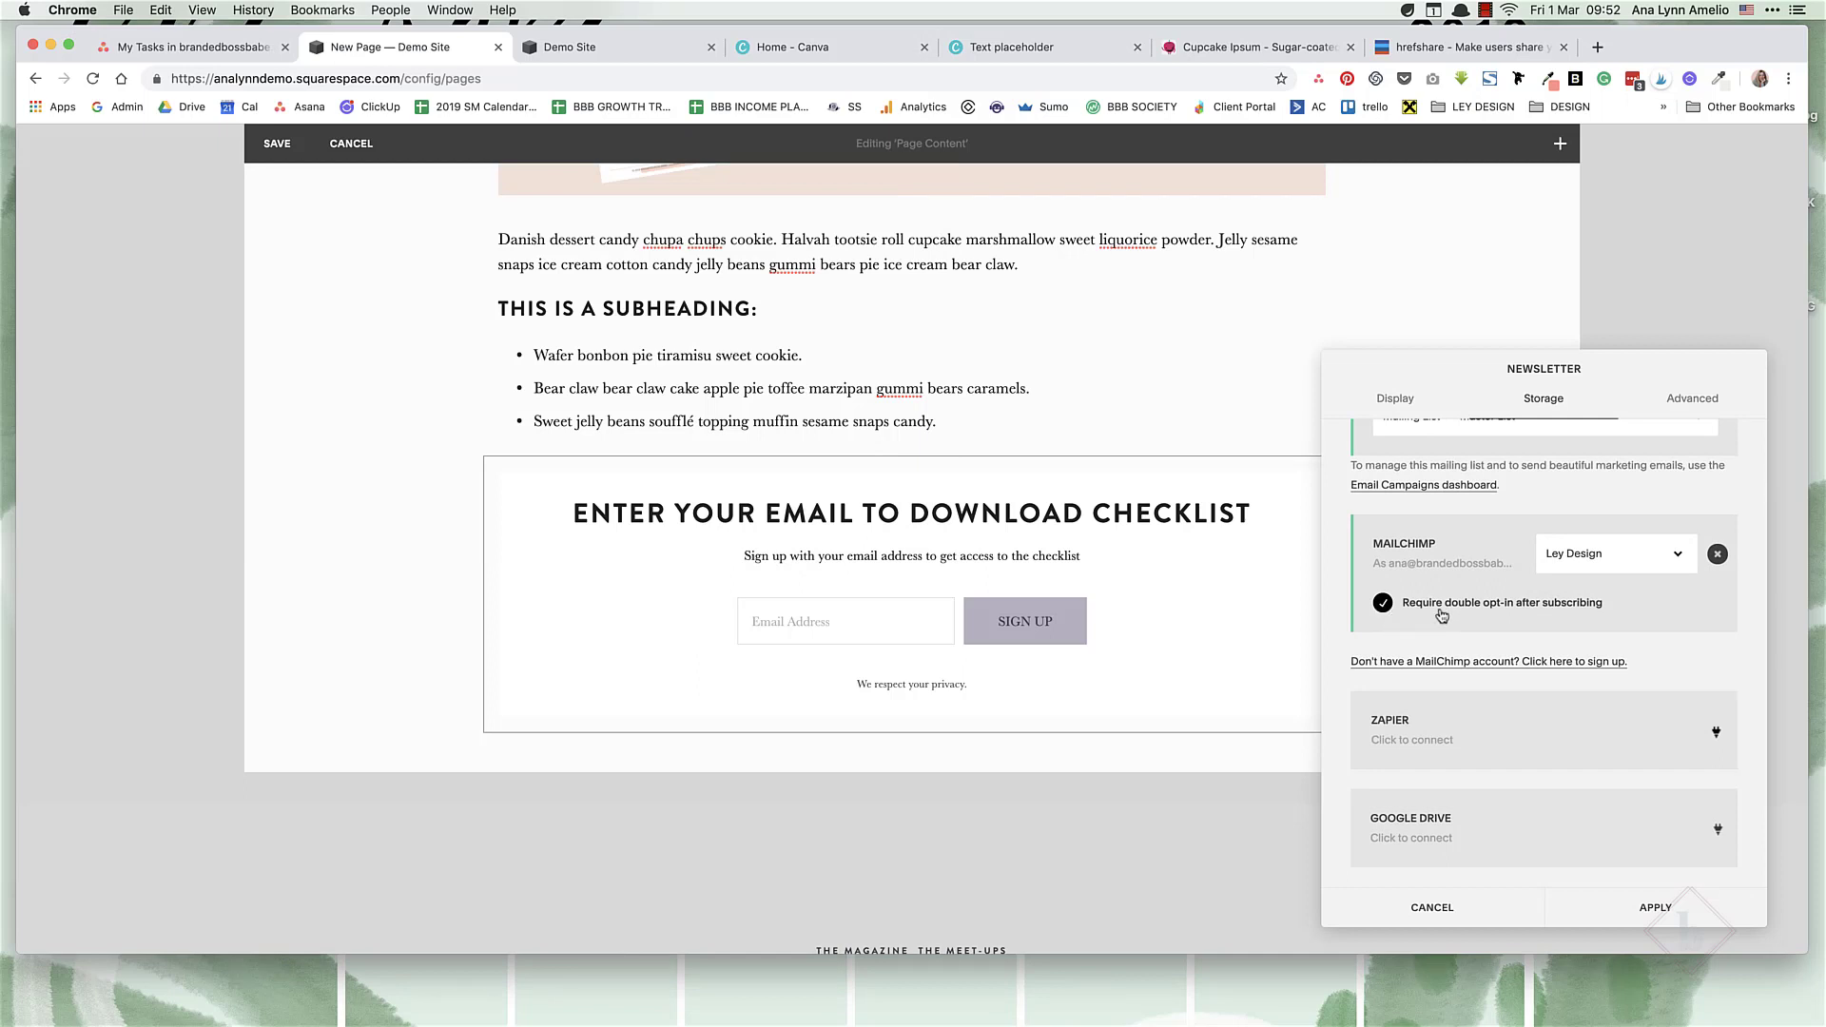
pyautogui.click(1653, 909)
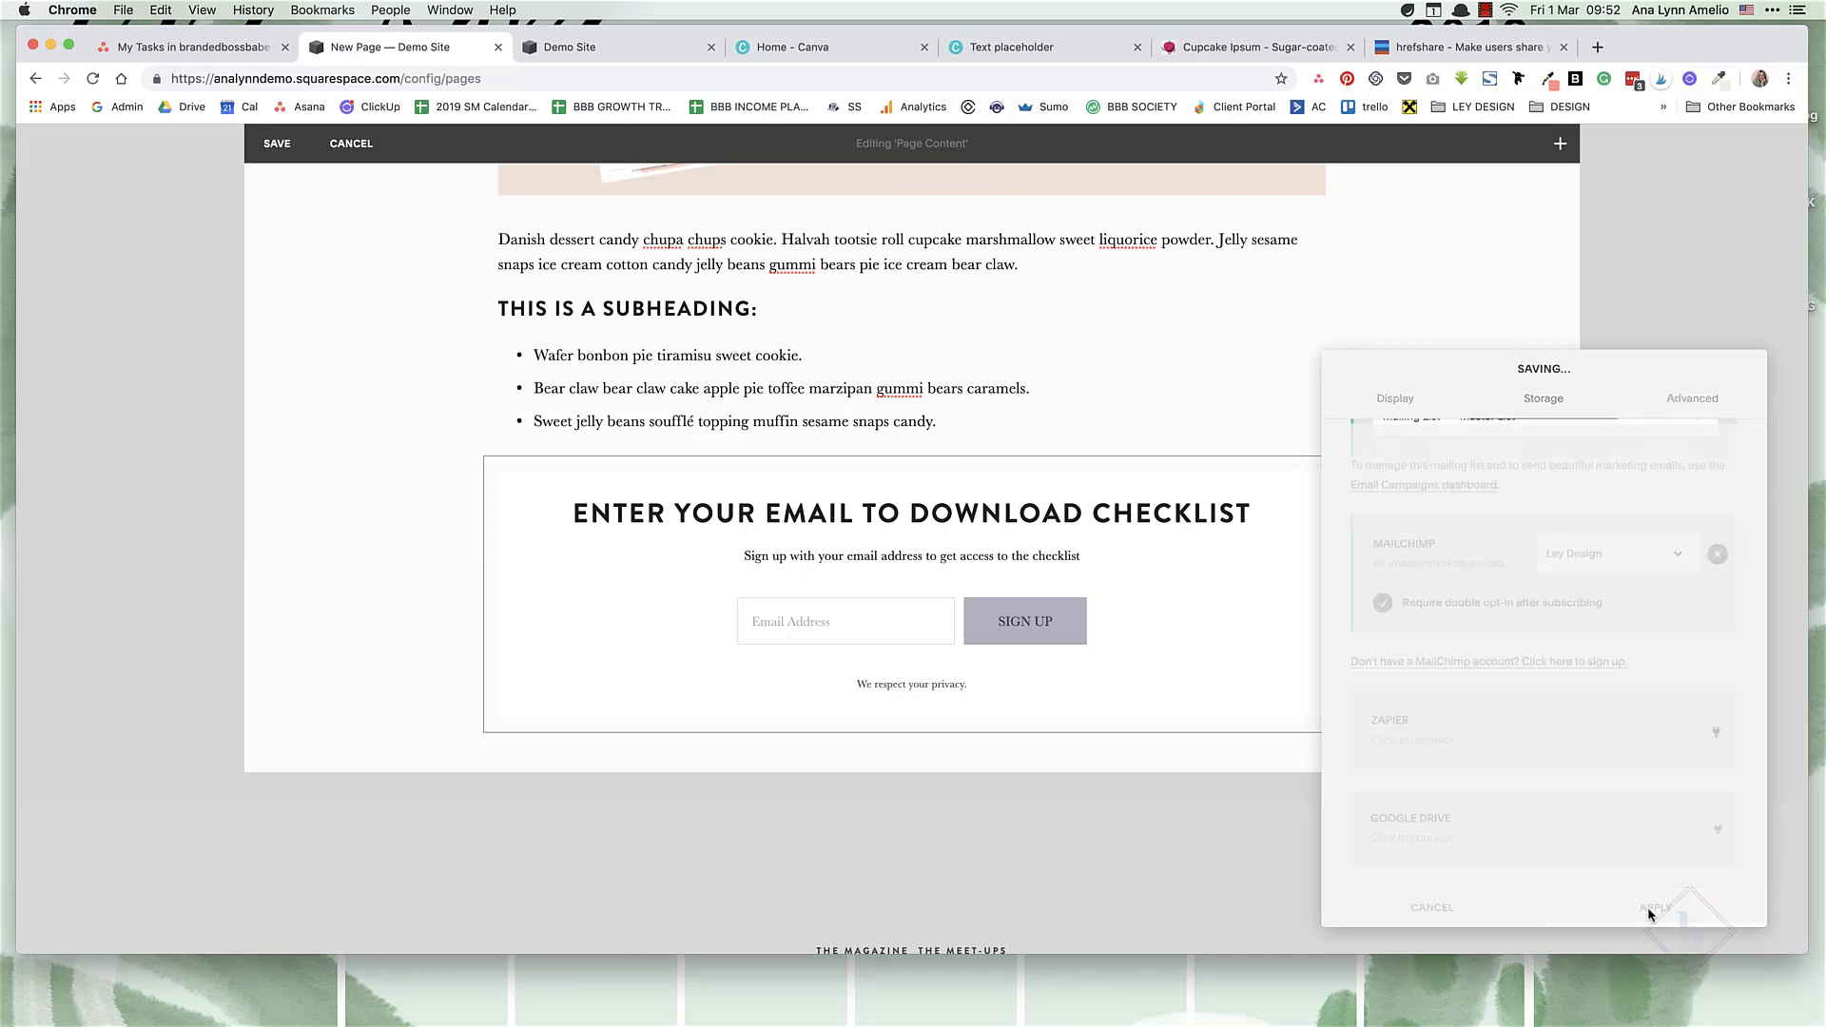
pyautogui.click(277, 145)
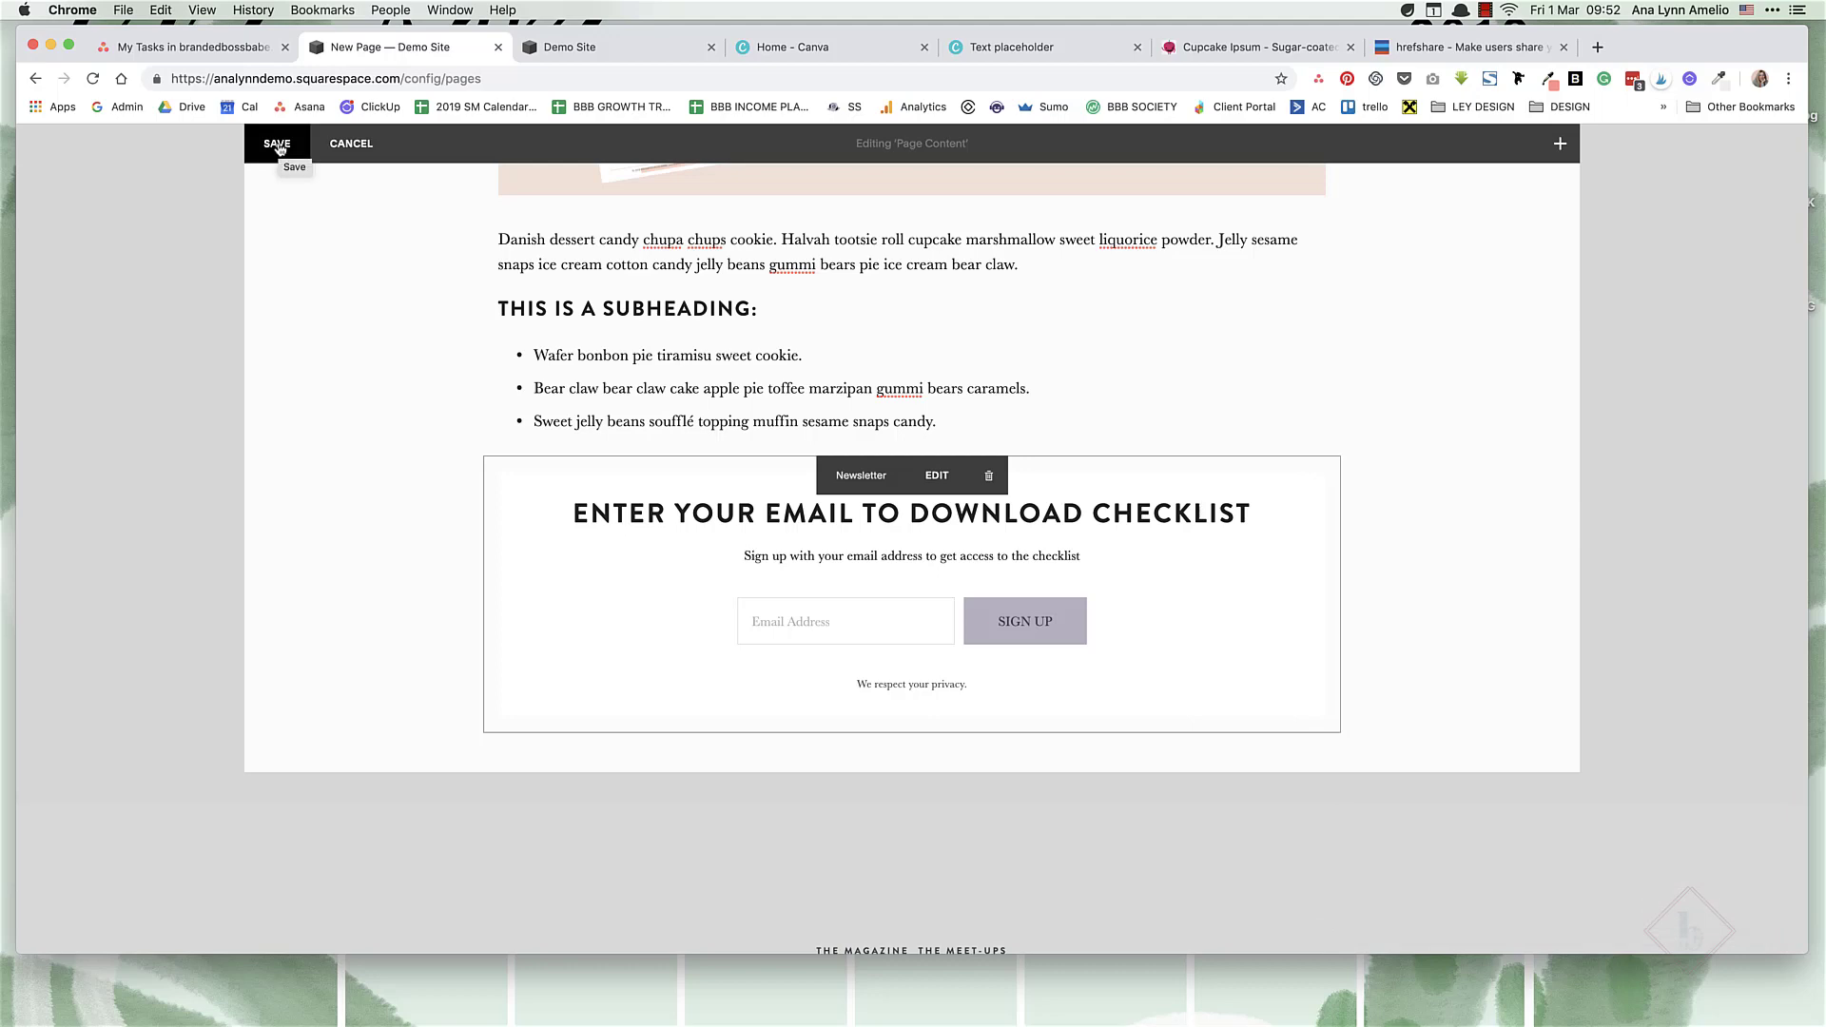
pyautogui.scroll(-6, 989, 656)
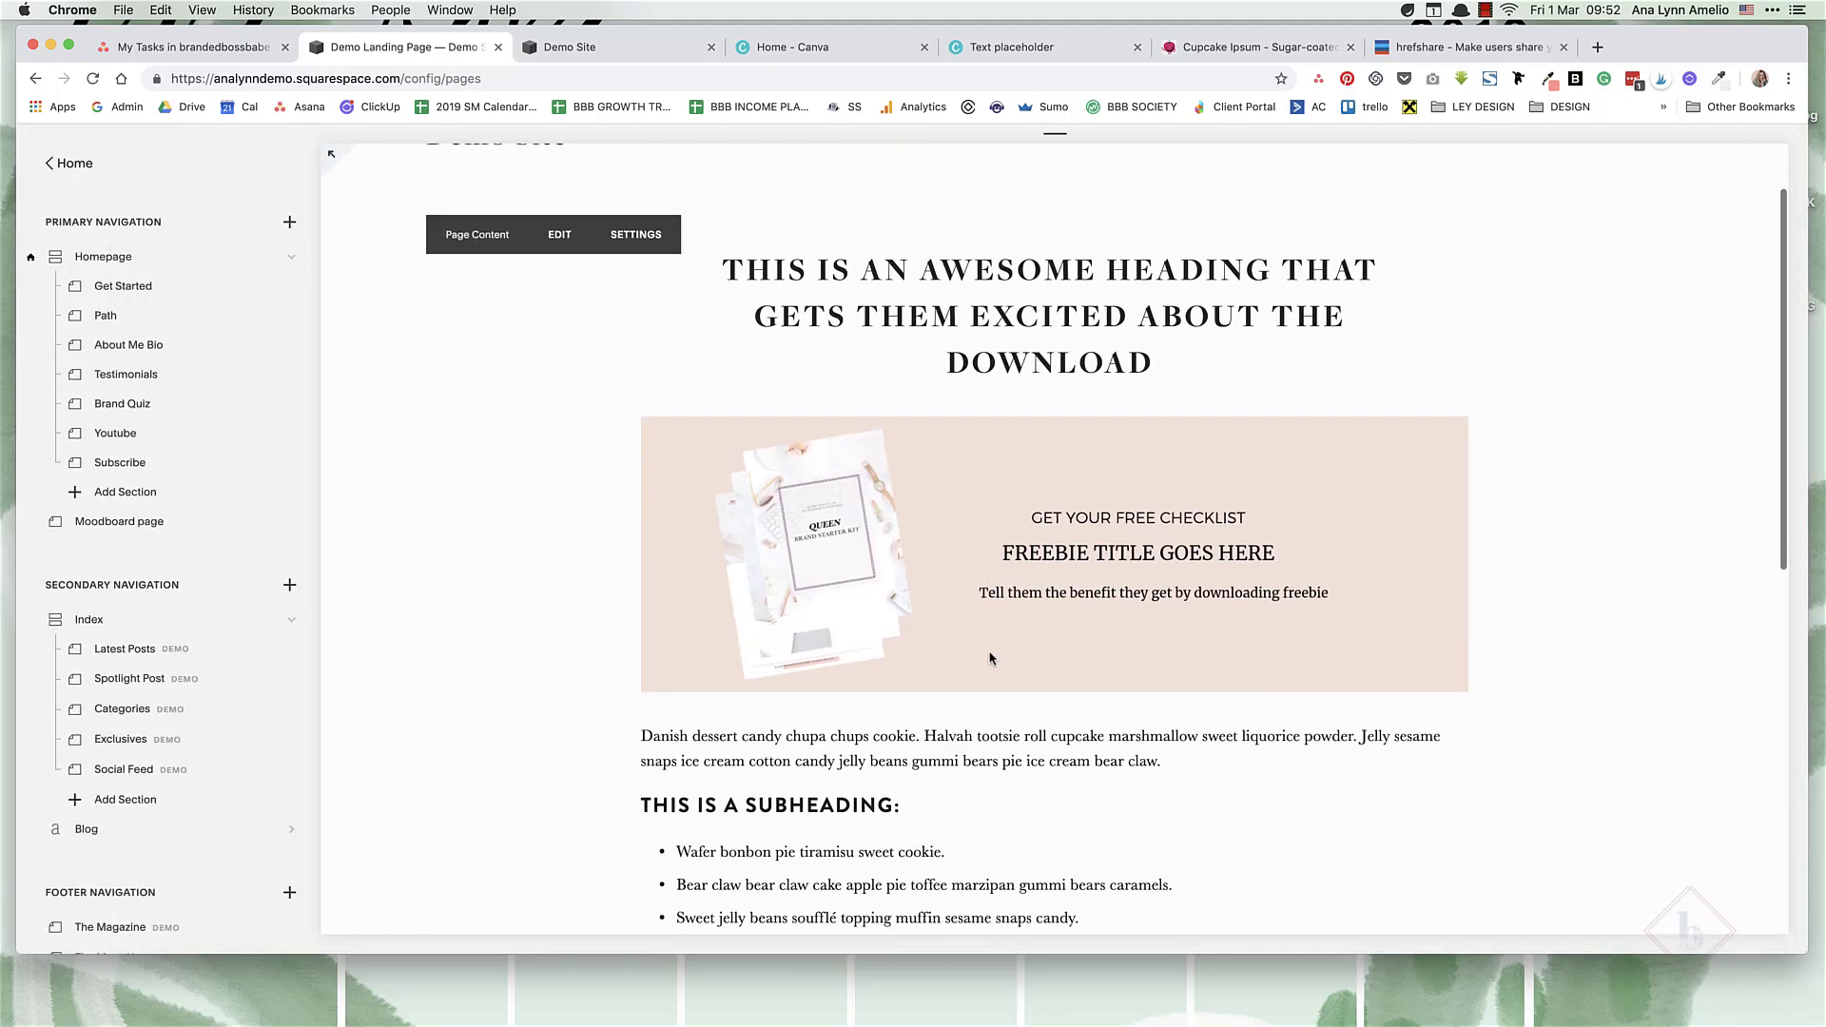
pyautogui.scroll(3, 990, 656)
pyautogui.scroll(3, 989, 656)
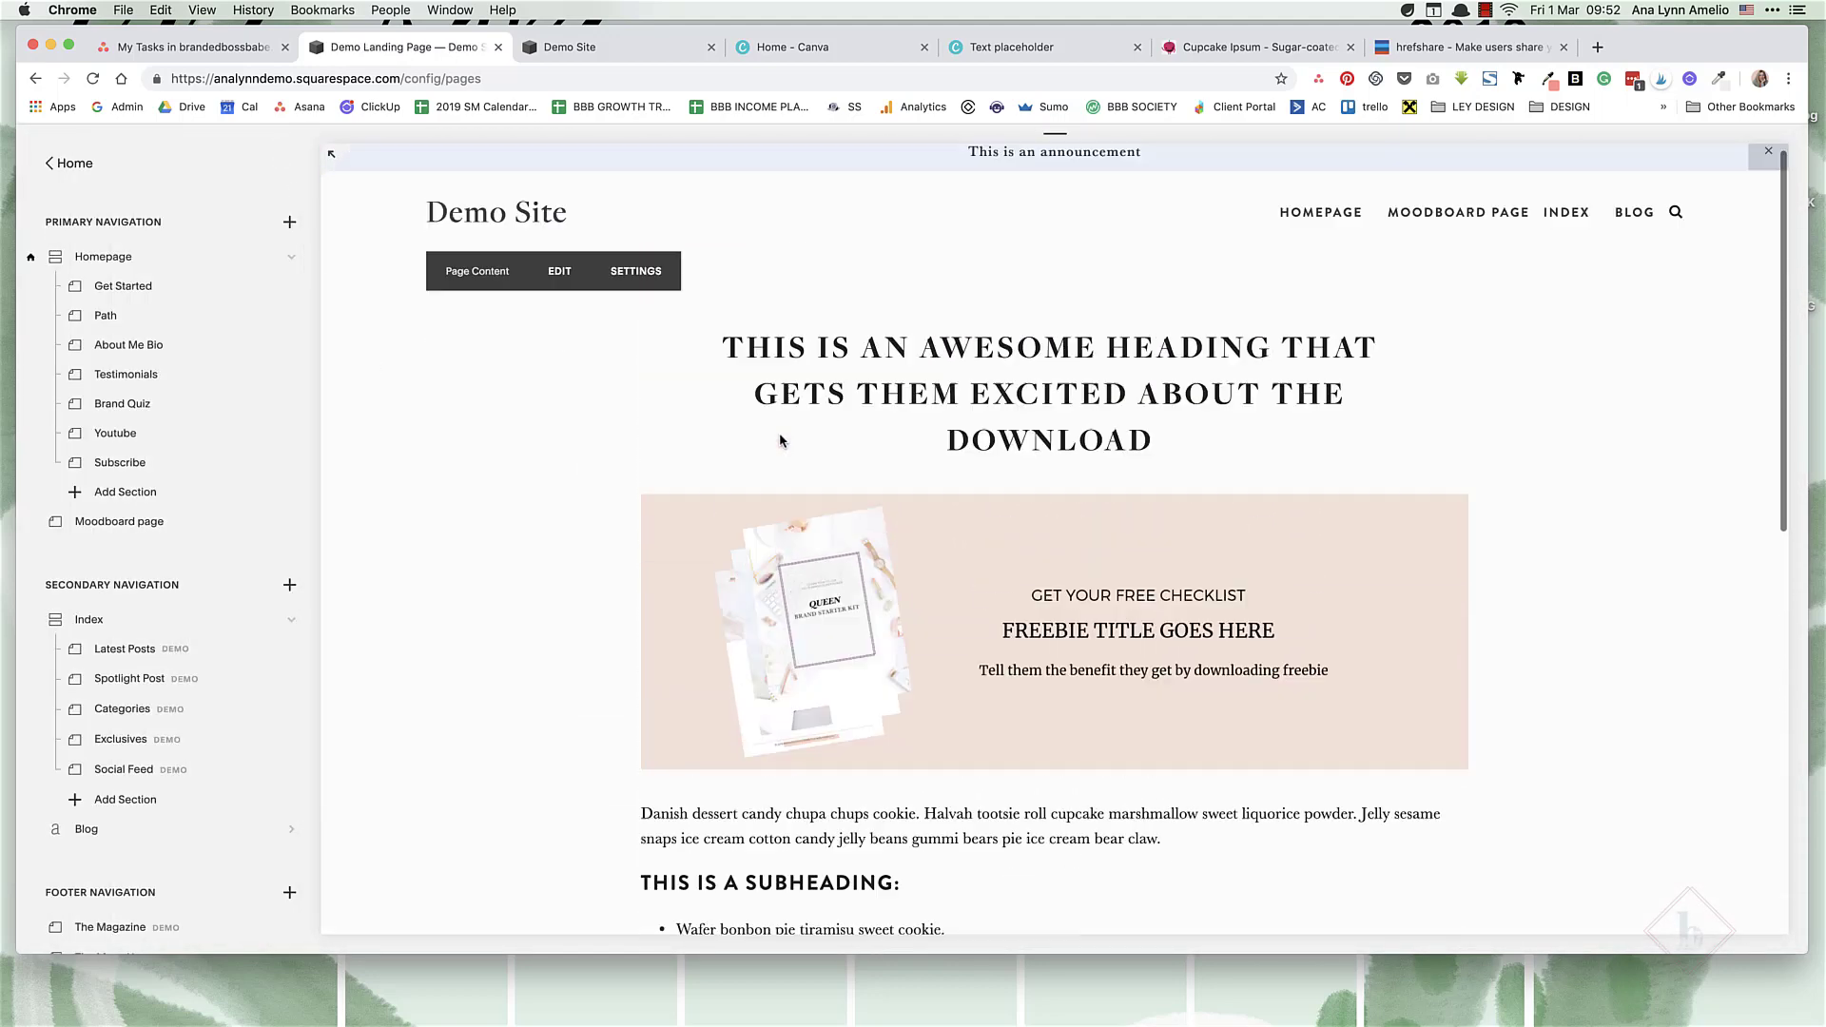
pyautogui.scroll(-5, 913, 704)
pyautogui.scroll(-3, 913, 704)
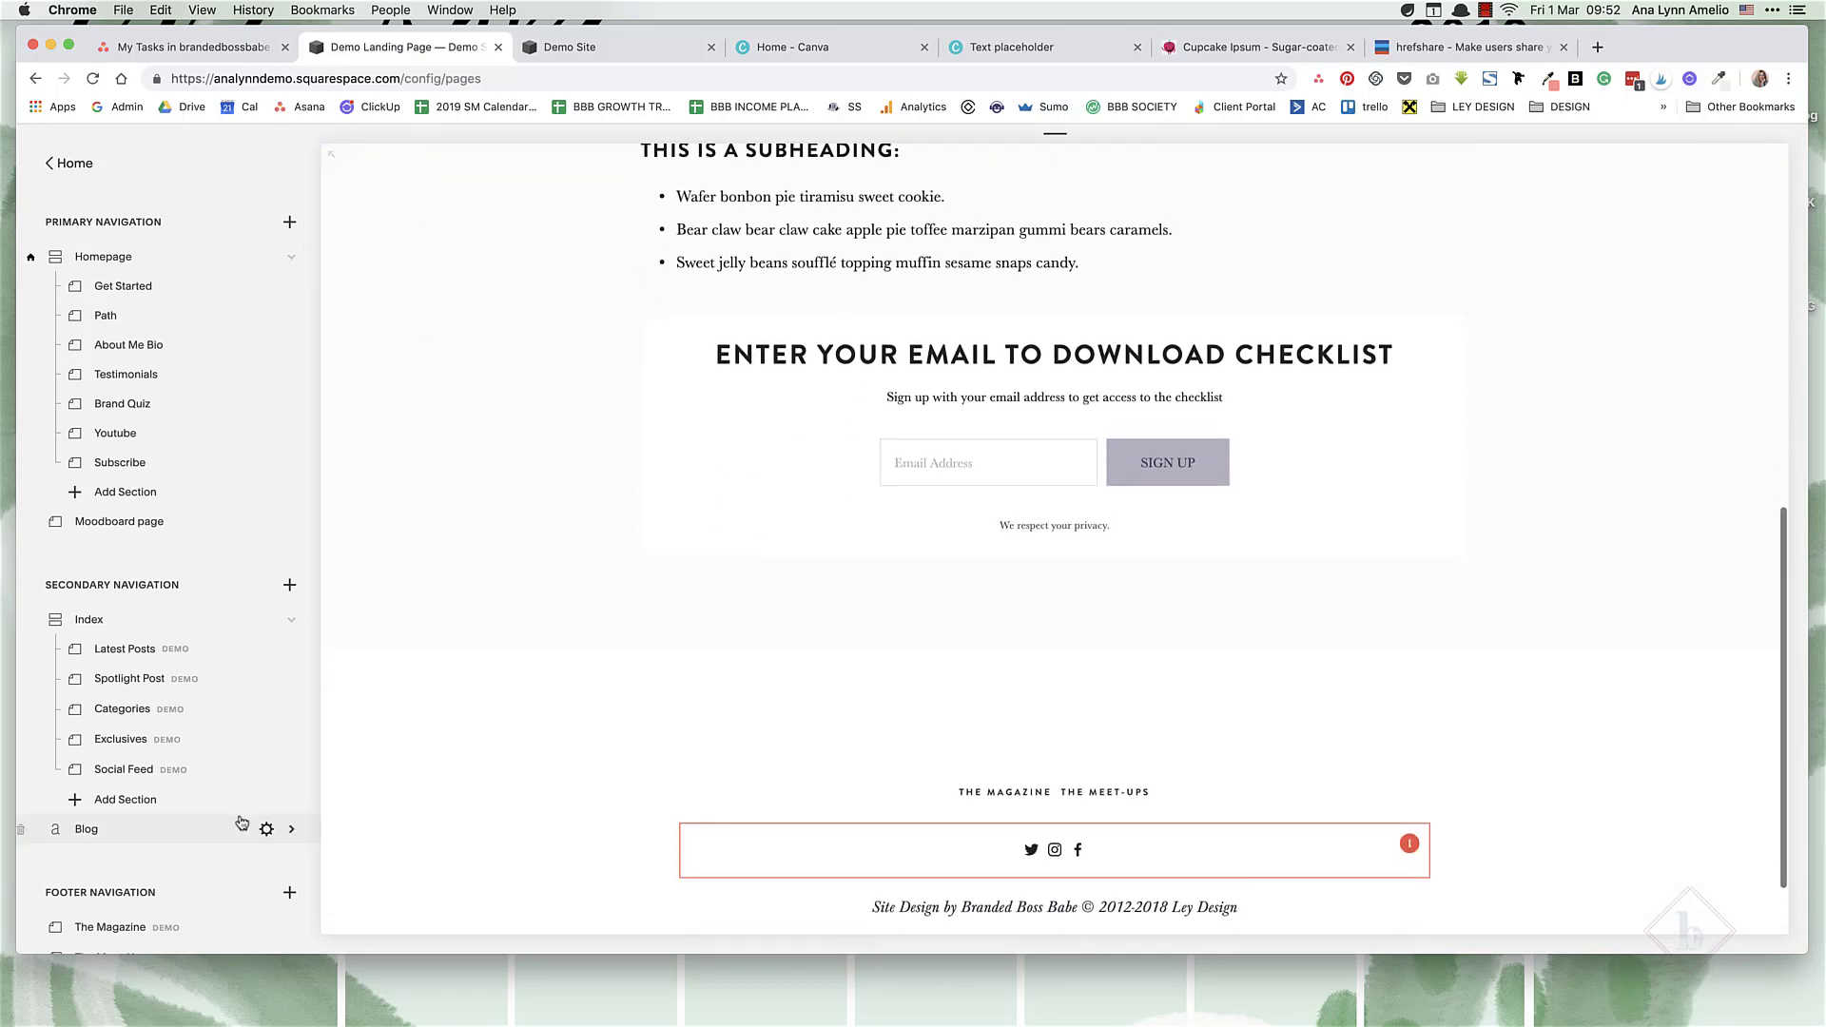
pyautogui.scroll(-5, 235, 821)
pyautogui.scroll(-1, 235, 821)
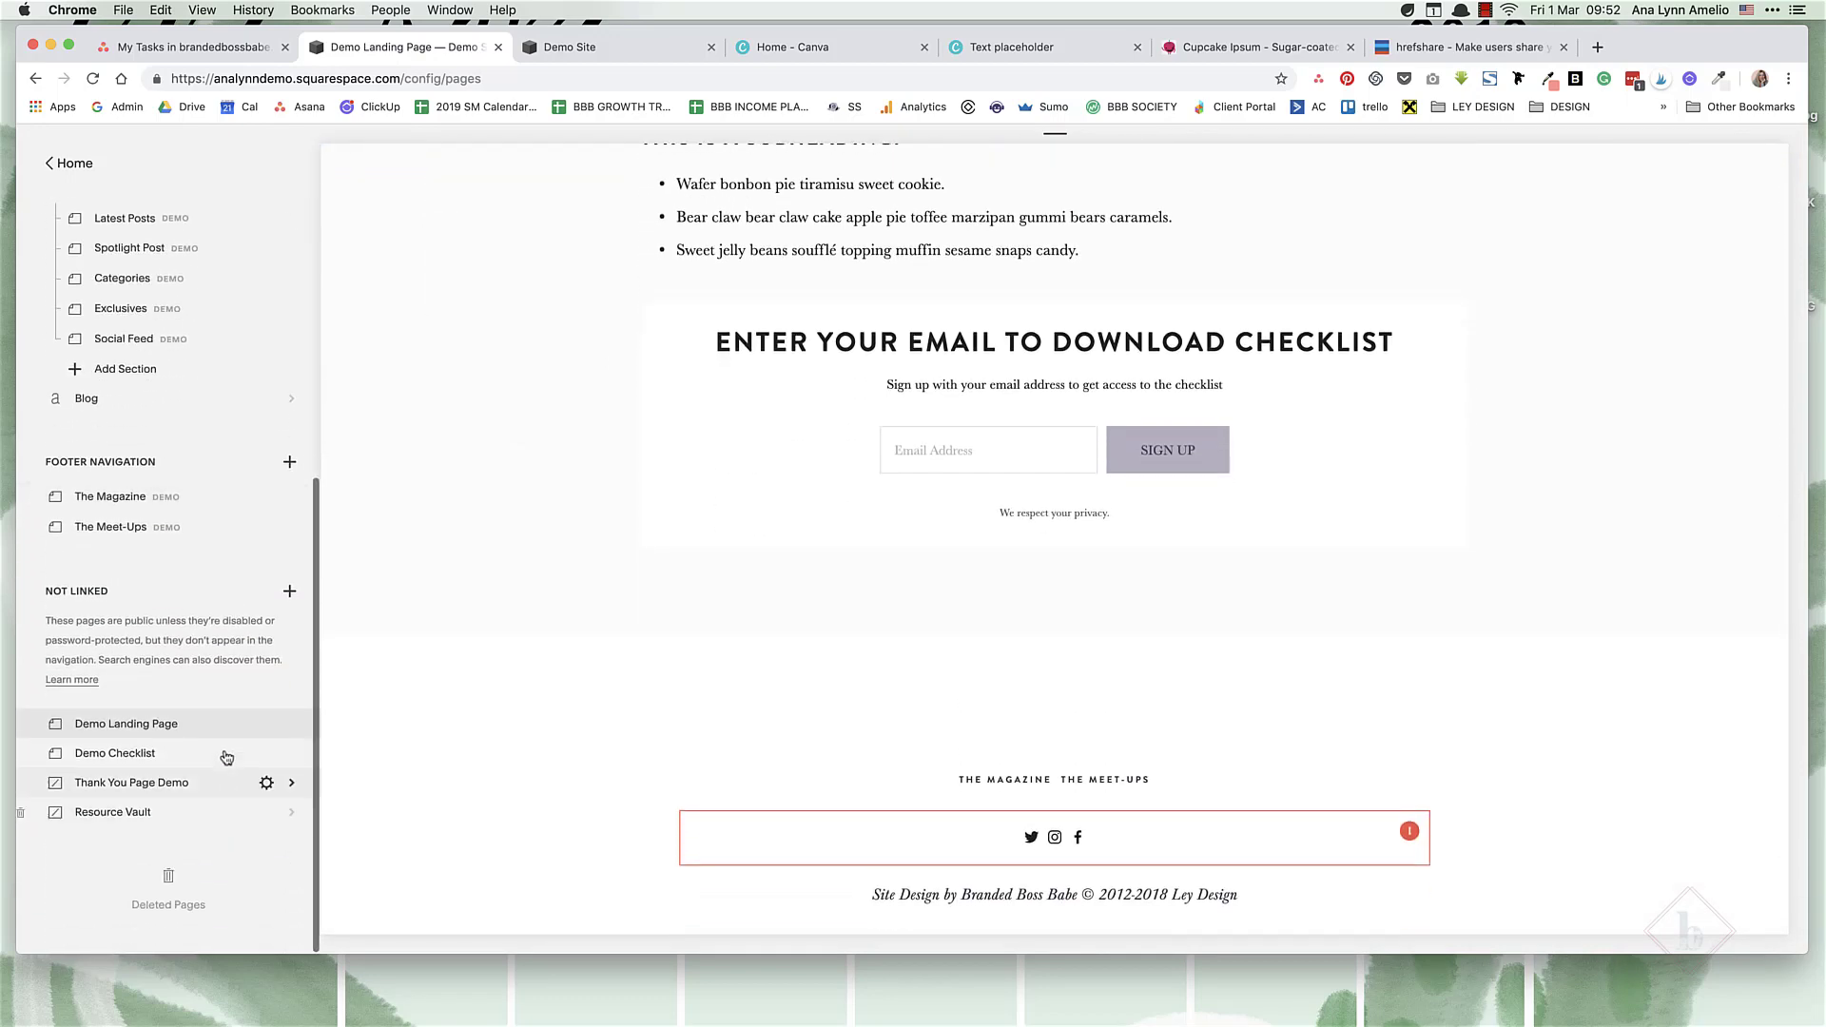
# Paste CSS hiding the header, footer, mobile bars and announcement bar into the page's header code injection, then save.
pyautogui.click(291, 726)
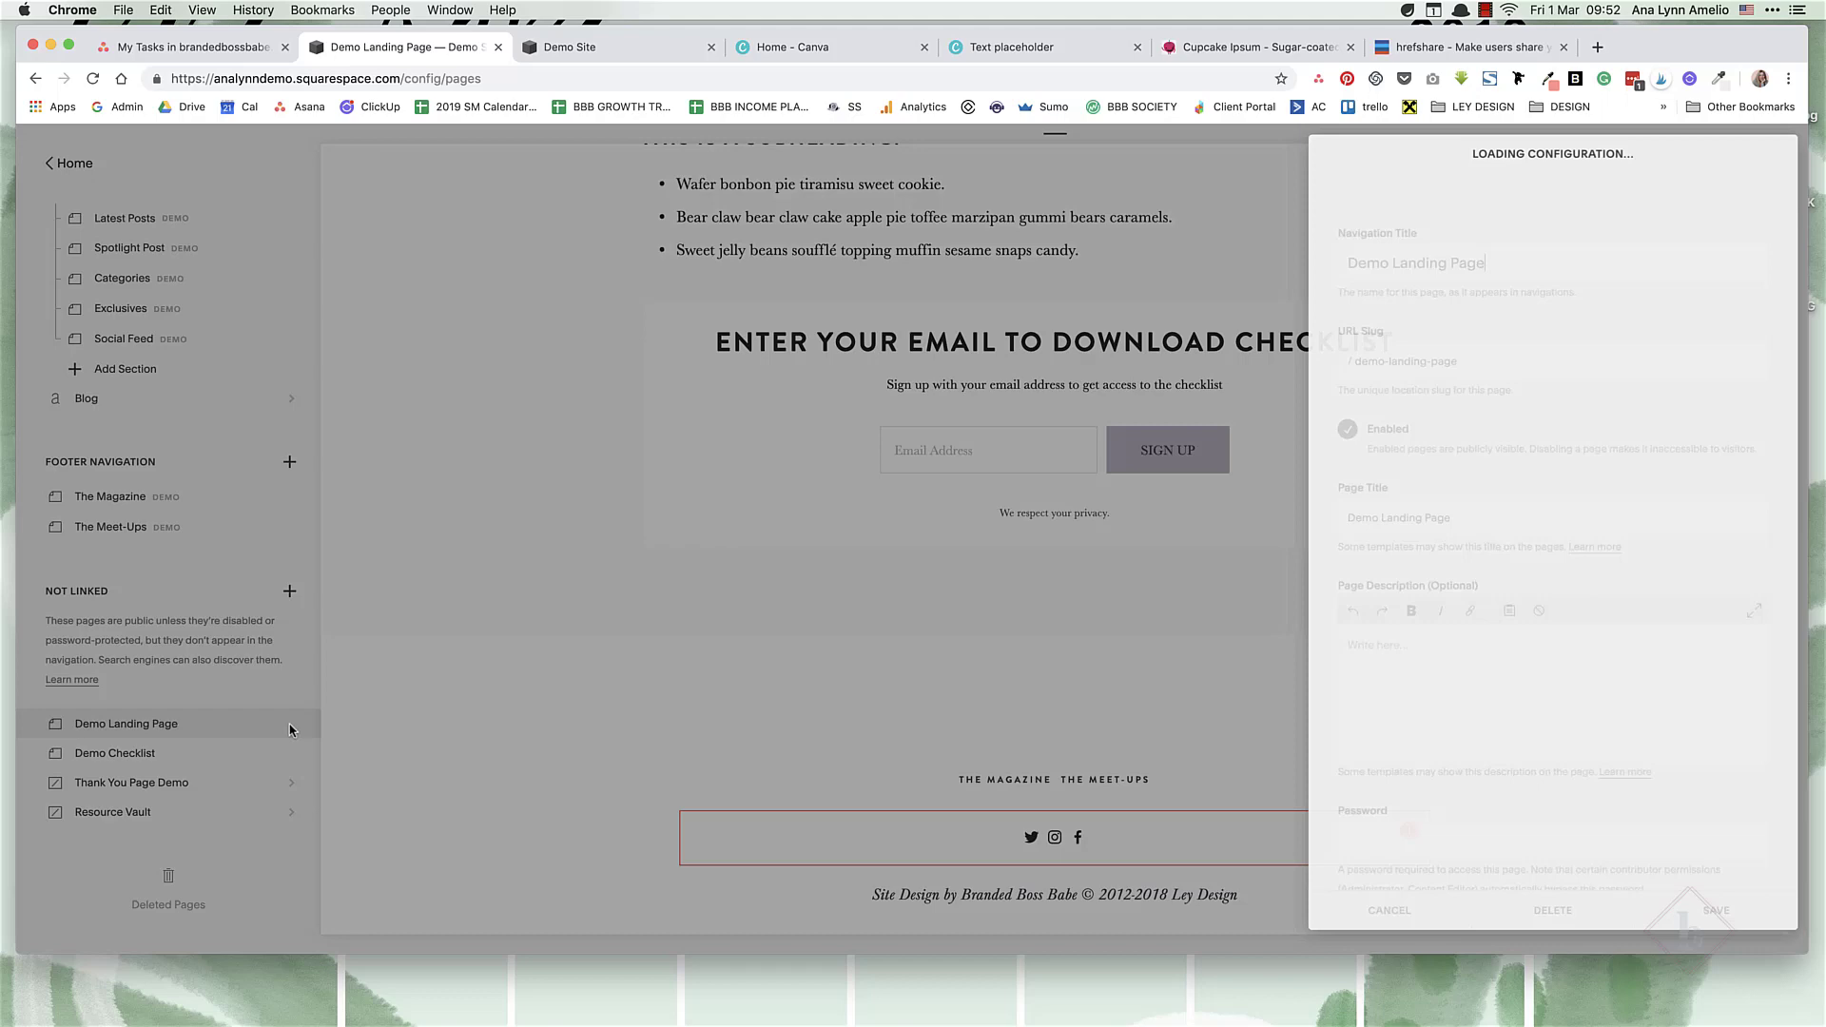
pyautogui.click(1739, 188)
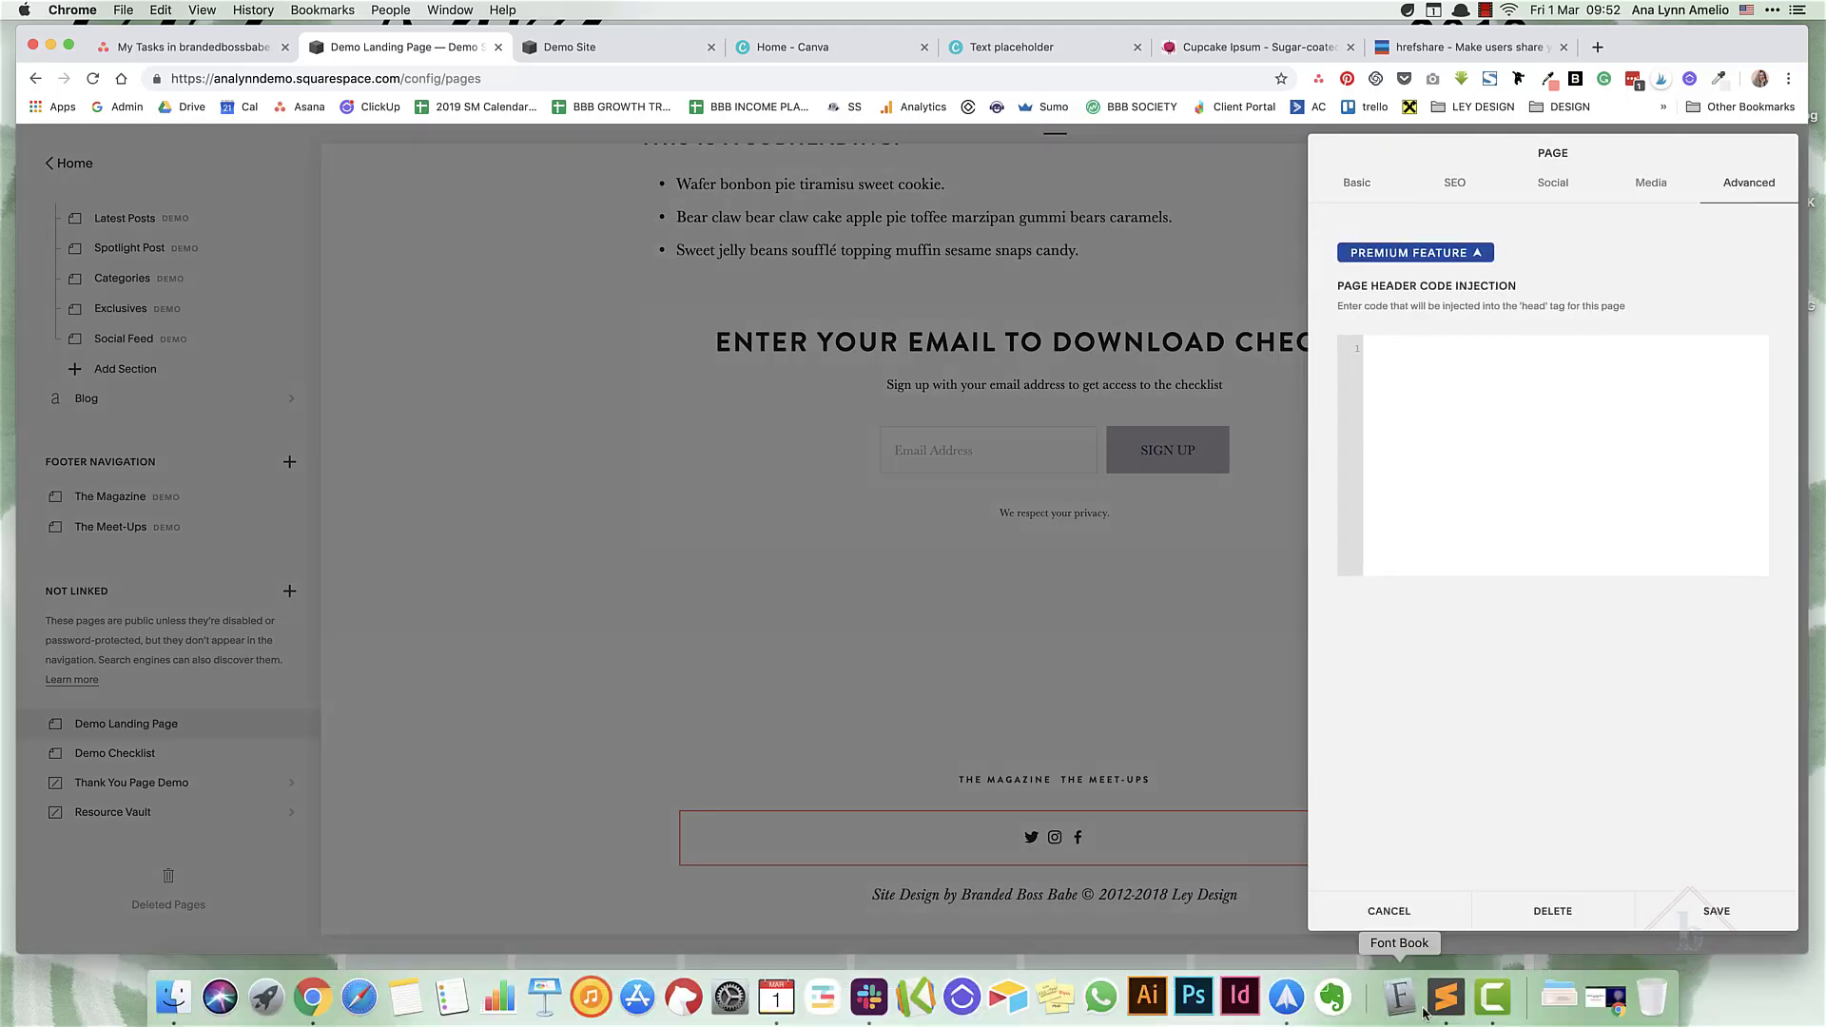
pyautogui.write('<style>      .Header, .Footer, .Mobile-bar, .Mobile-bar--top, .sgs-announcement-bar-custom-location{      display:none !important;      }  </style>')
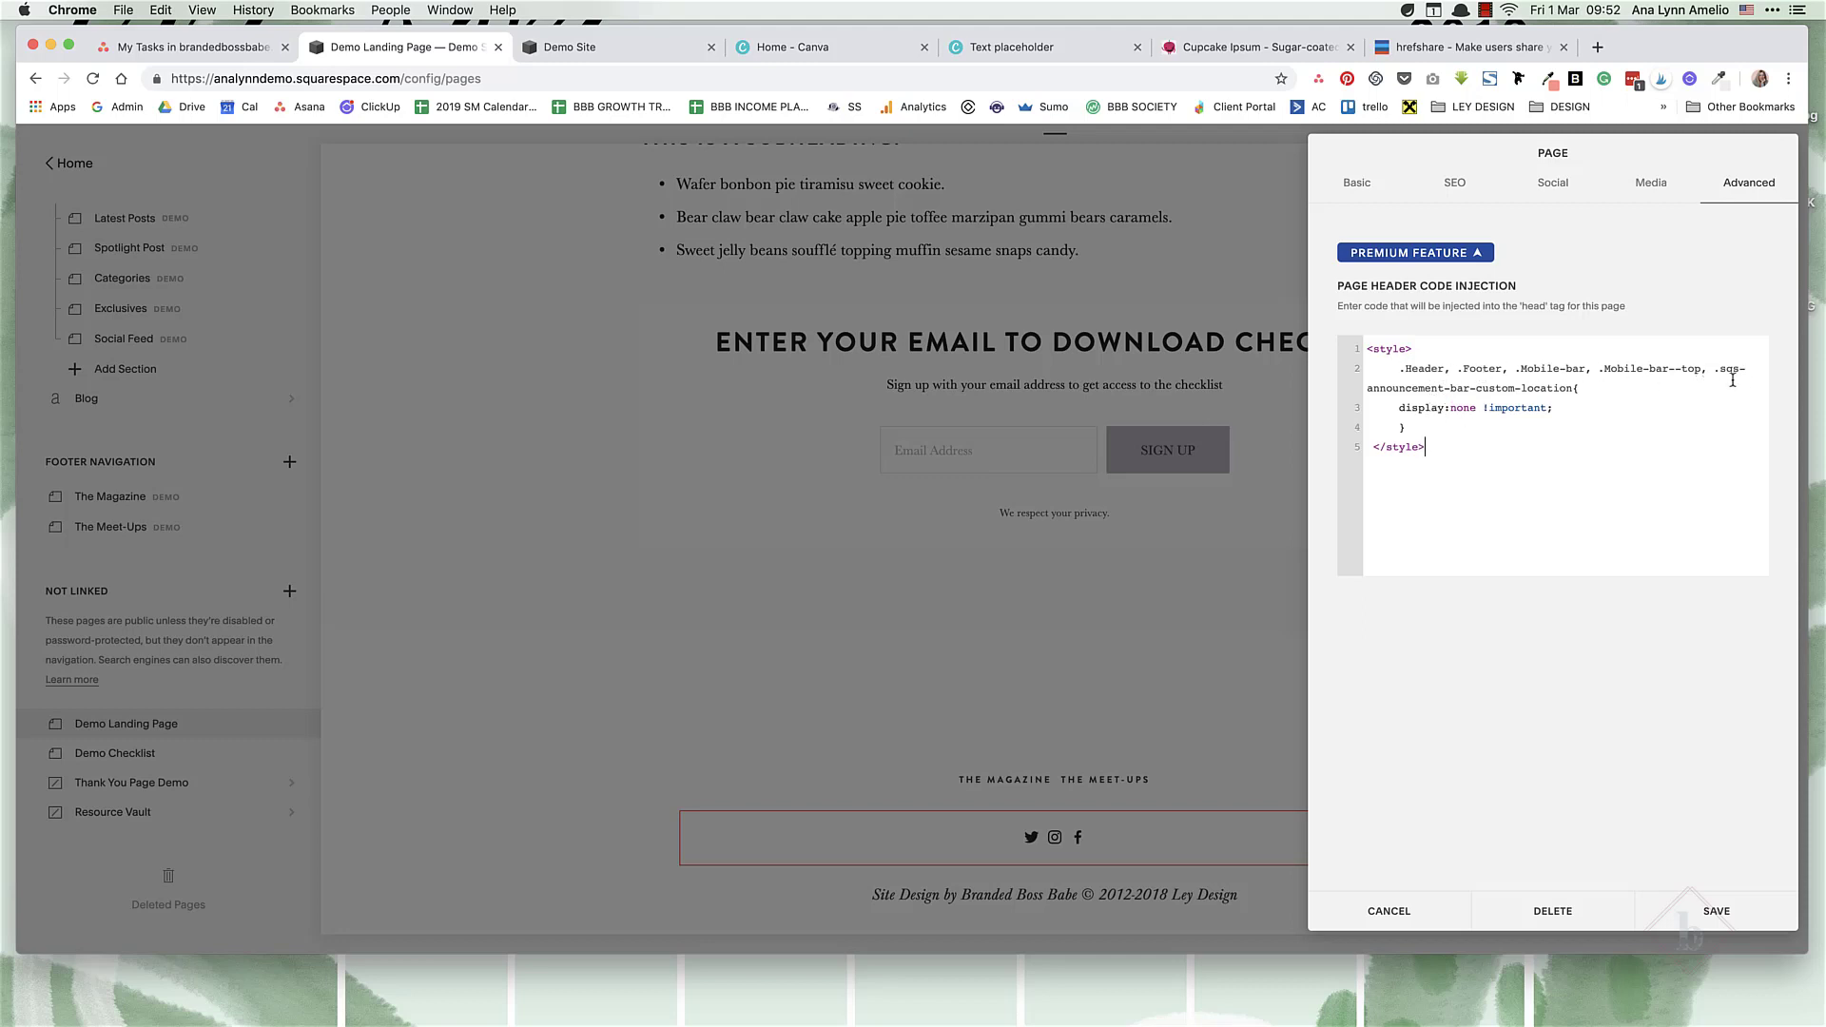
pyautogui.click(1729, 913)
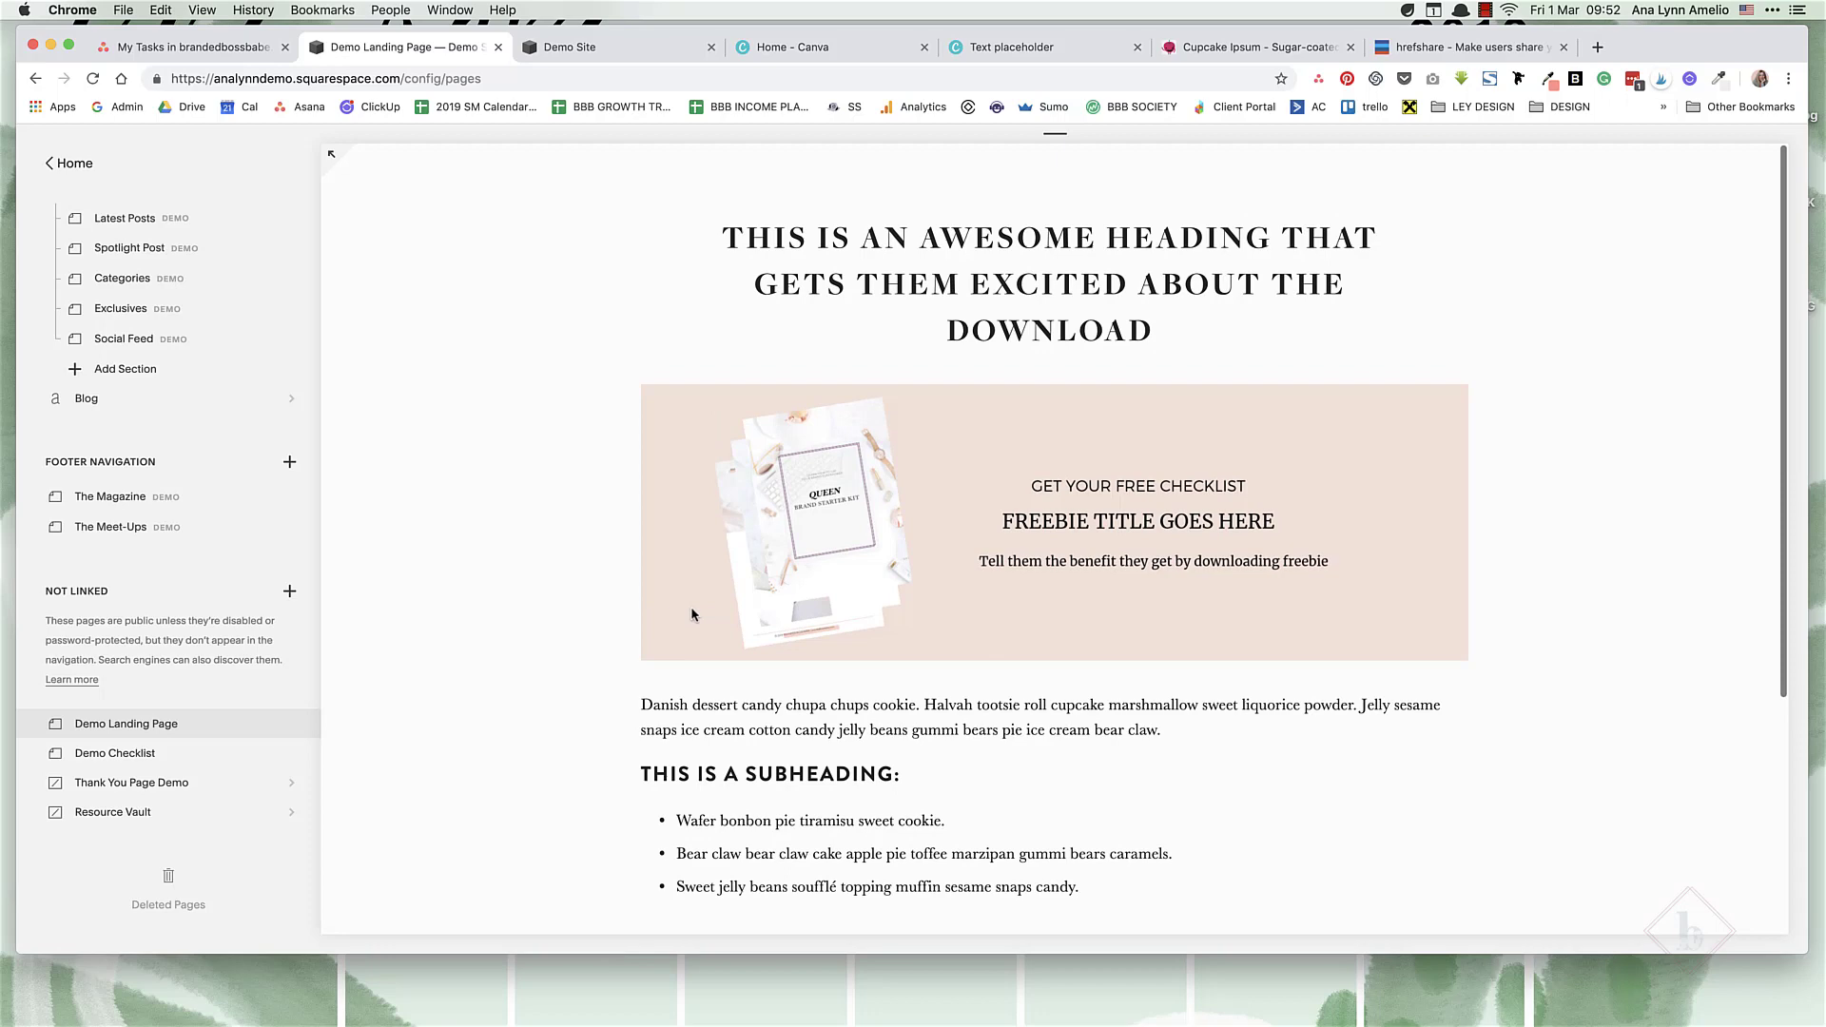
# View the landing page full-screen and submit the signup form with a saved email address.
pyautogui.moveTo(750, 192)
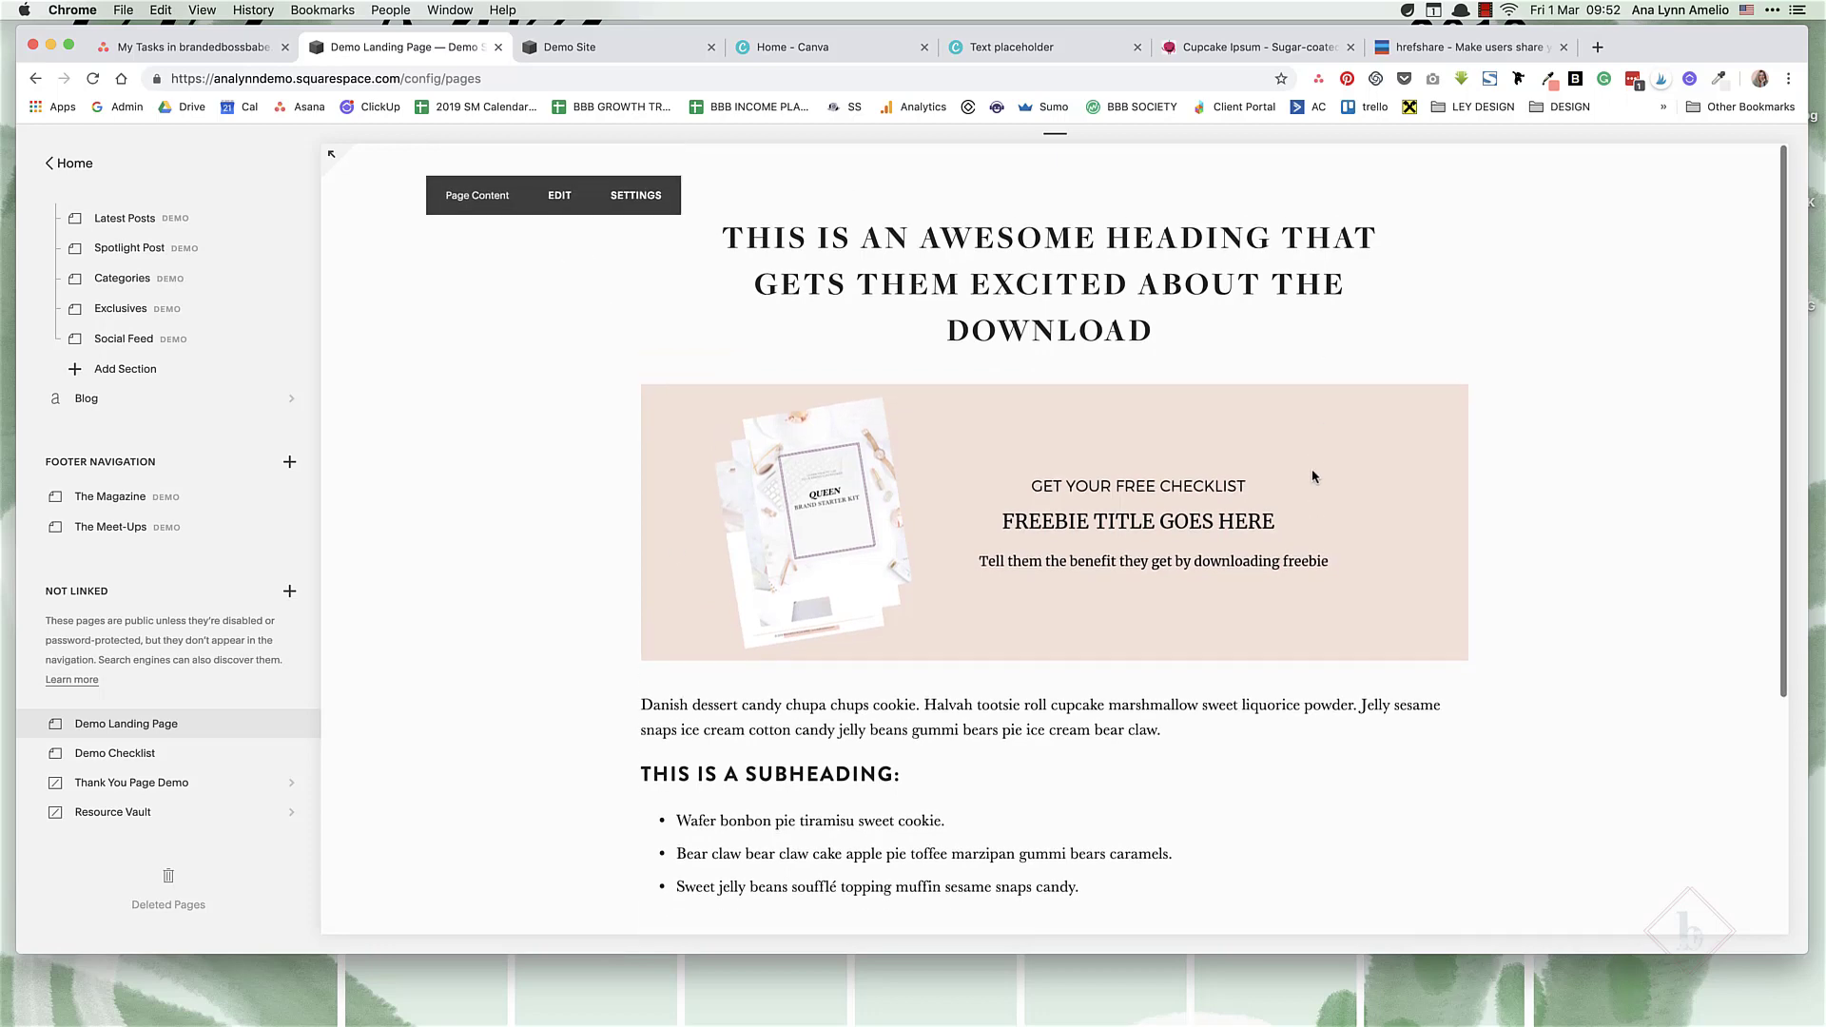
pyautogui.press('Escape')
pyautogui.scroll(-4, 999, 542)
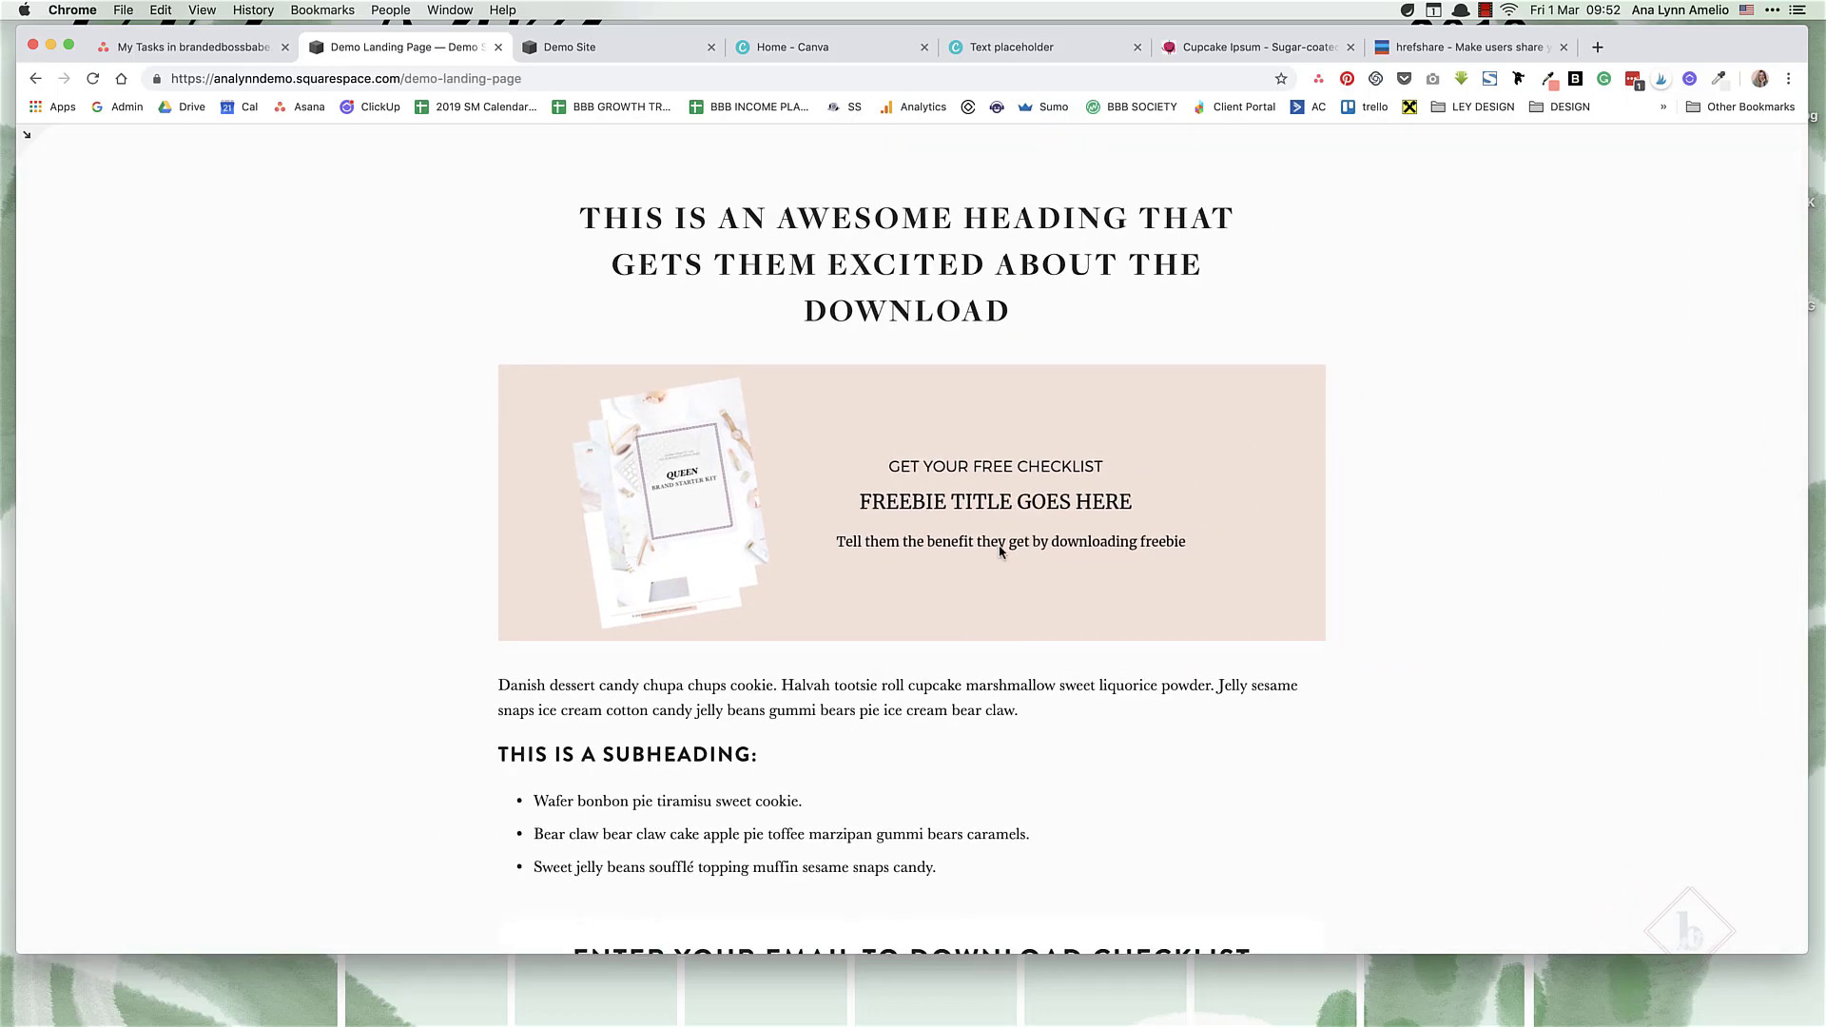
pyautogui.click(834, 773)
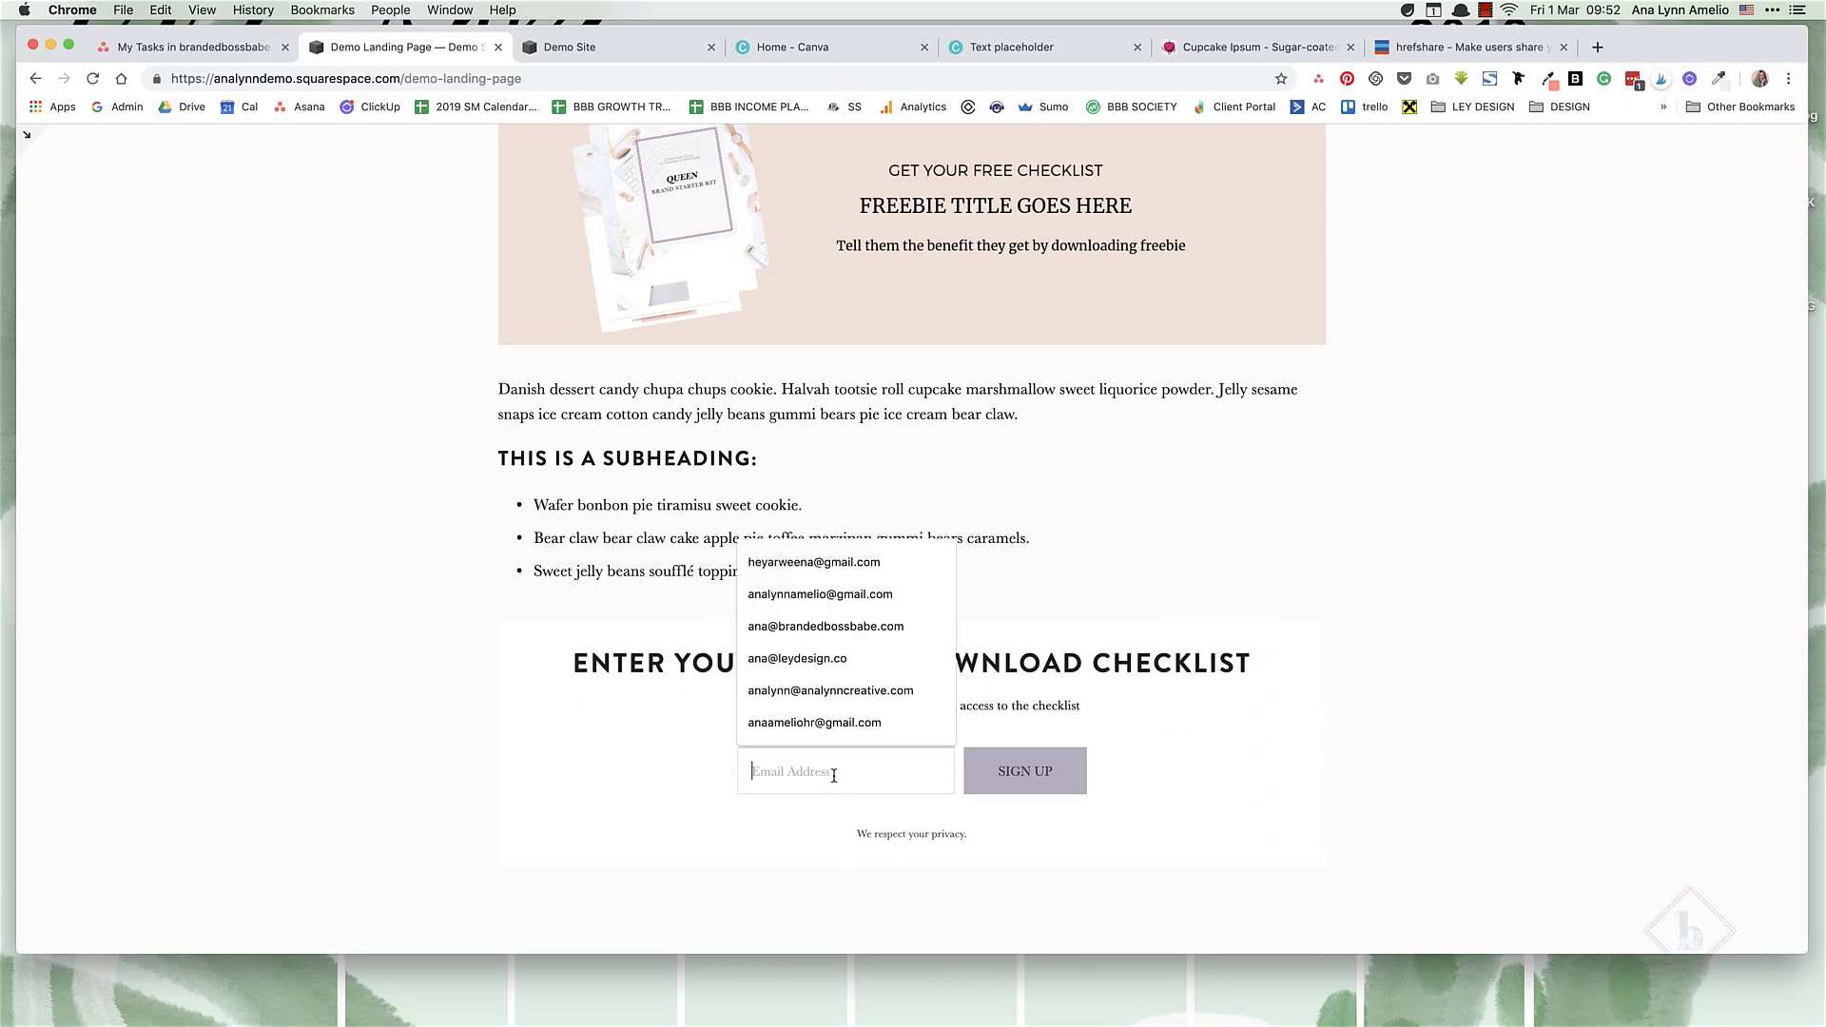
pyautogui.click(814, 722)
pyautogui.click(1028, 785)
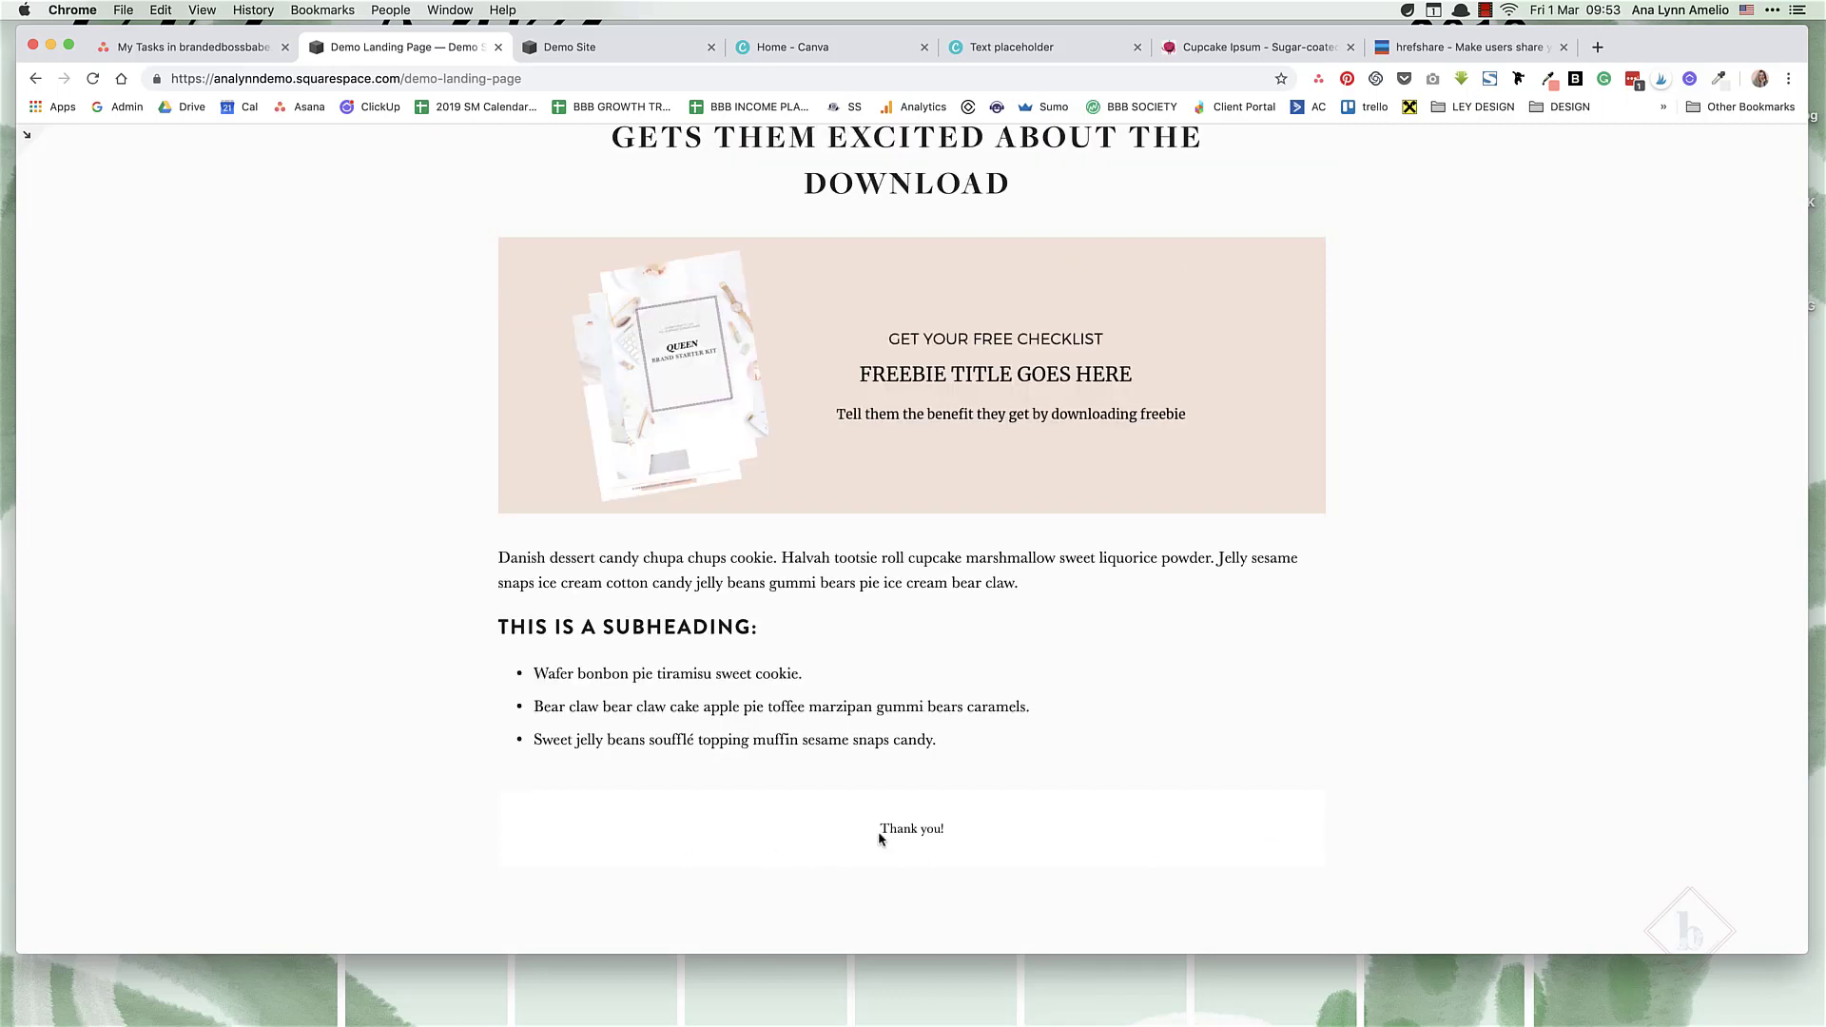
# Highlight the 'Thank you!' confirmation message to verify the signup went through.
pyautogui.moveTo(880, 837); pyautogui.dragTo(960, 837)
pyautogui.click(963, 839)
pyautogui.moveTo(955, 833); pyautogui.dragTo(829, 837)
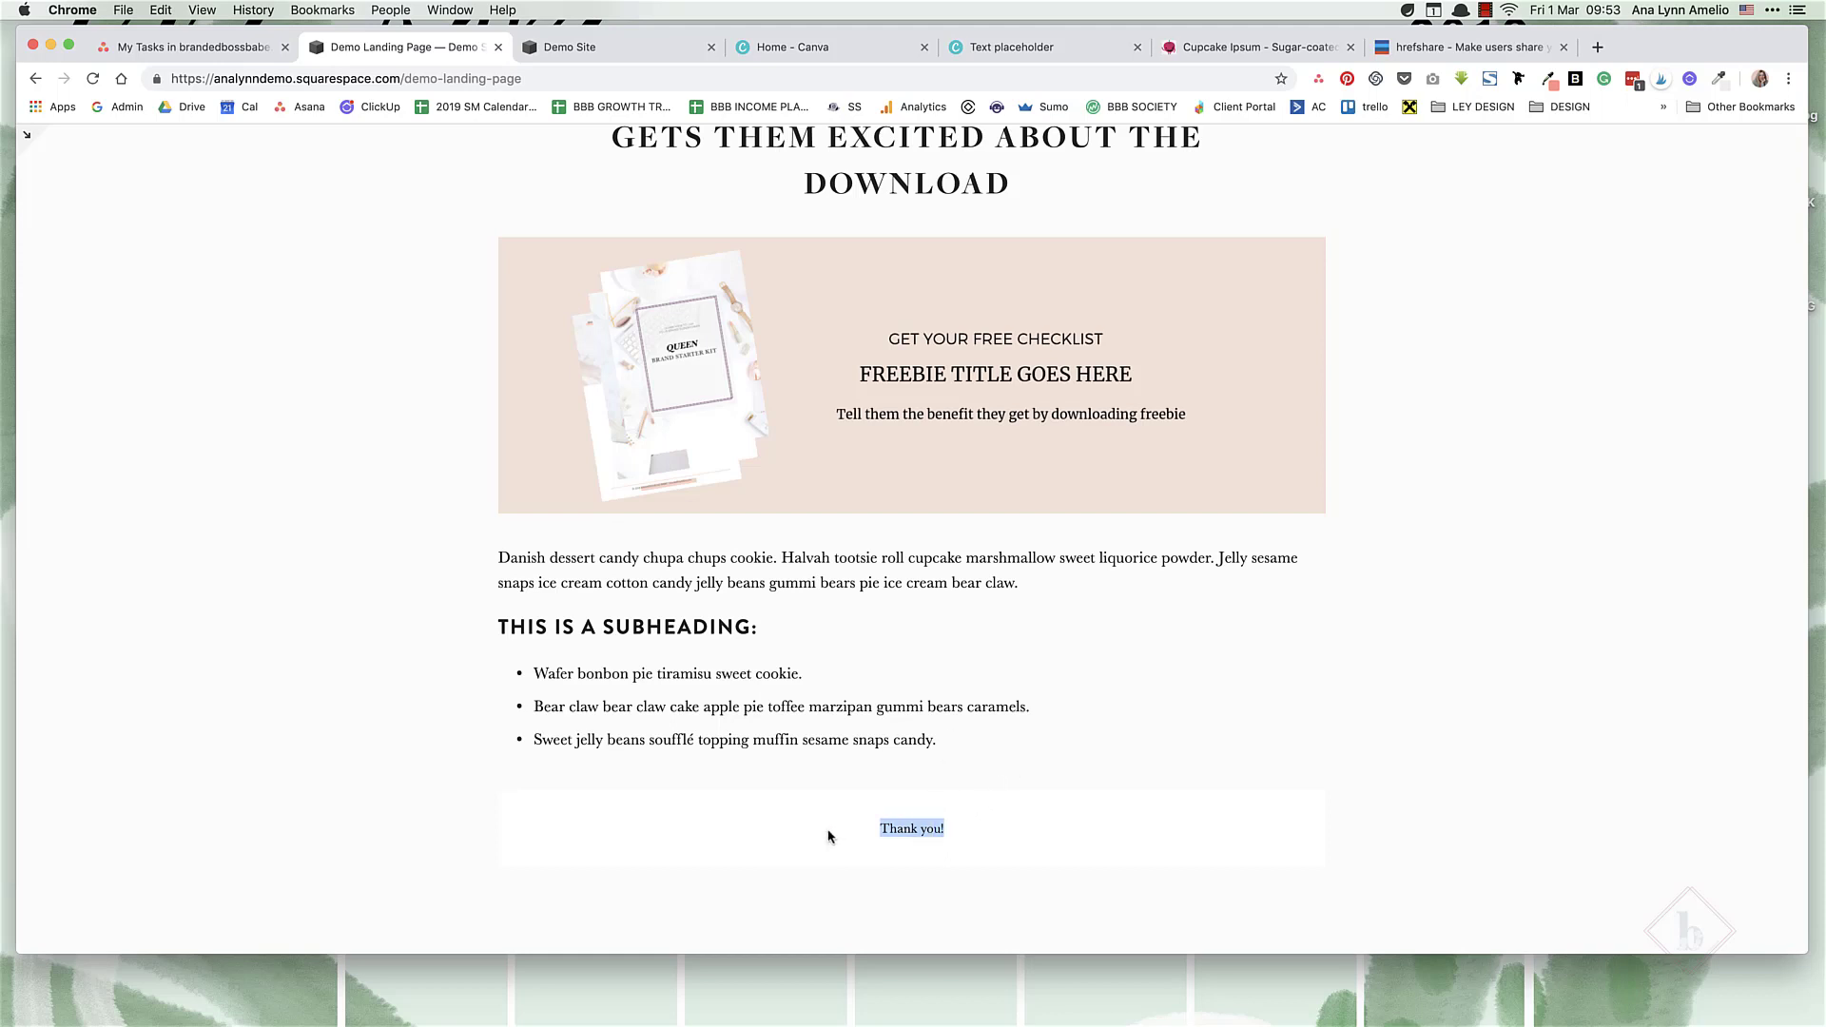
pyautogui.click(1056, 834)
pyautogui.scroll(3, 1089, 638)
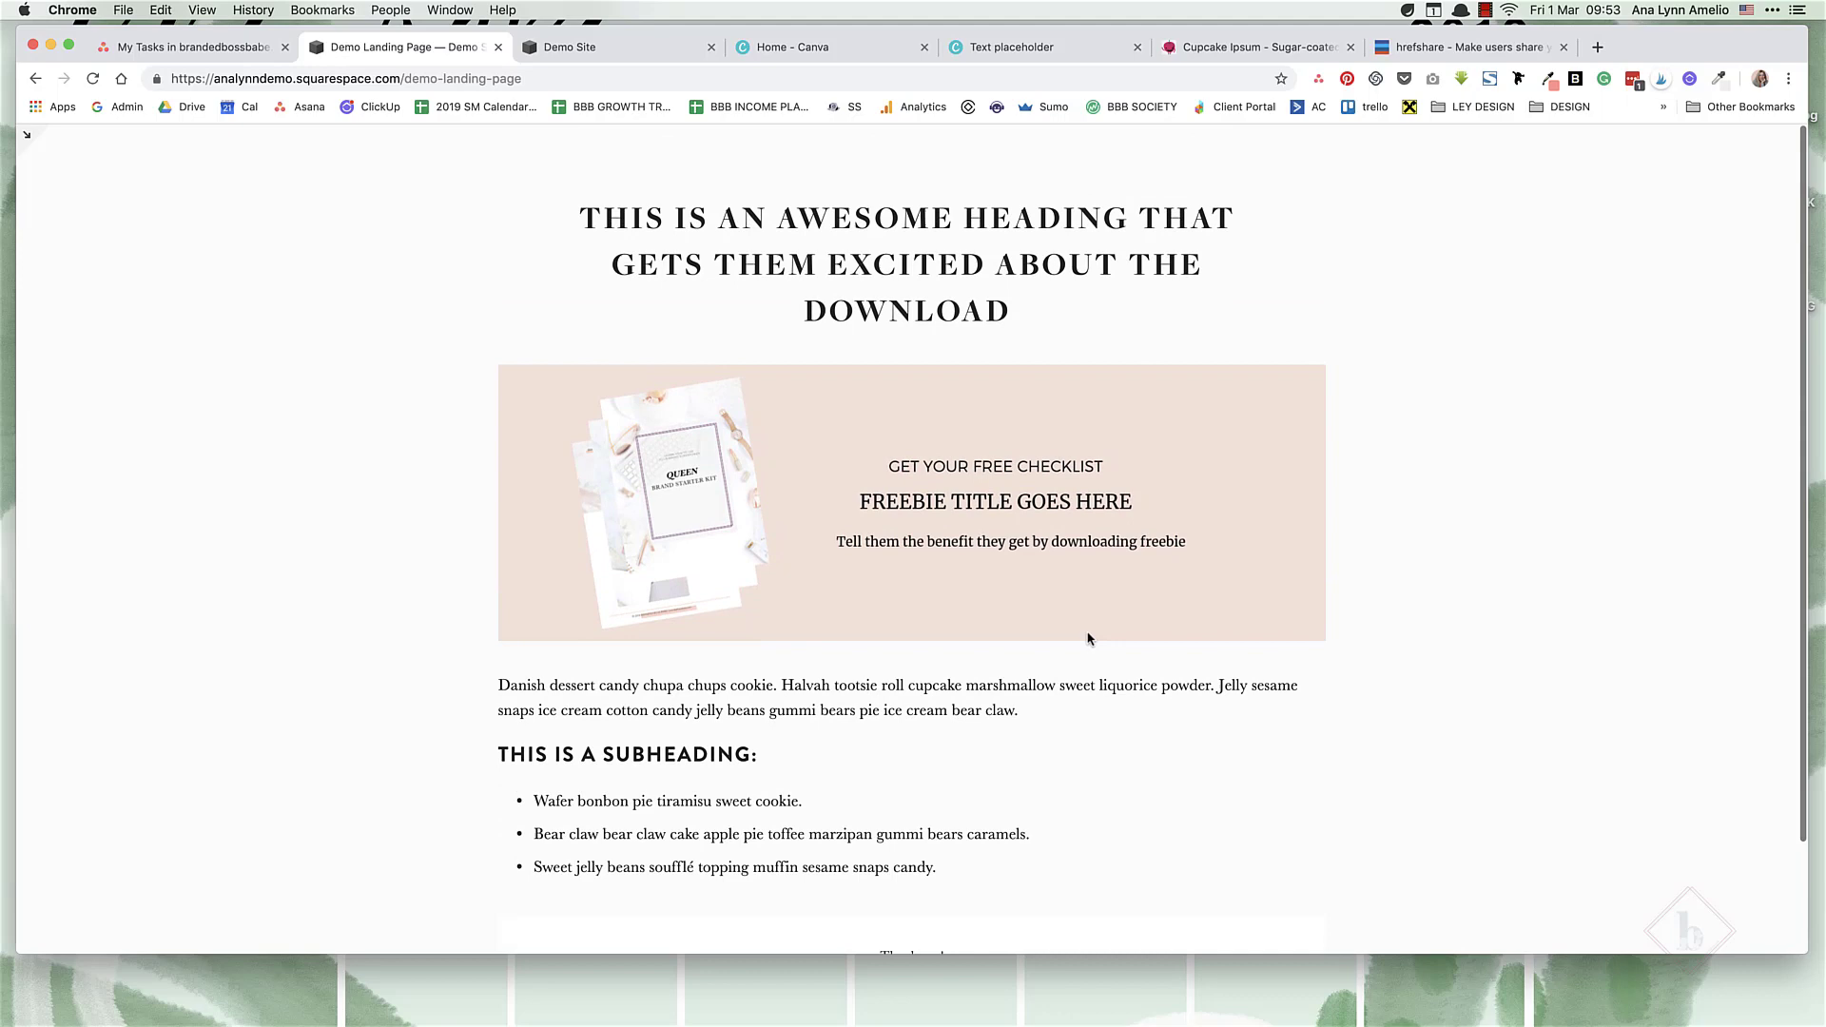
pyautogui.scroll(-3, 1090, 638)
pyautogui.scroll(3, 1075, 672)
pyautogui.scroll(-3, 949, 620)
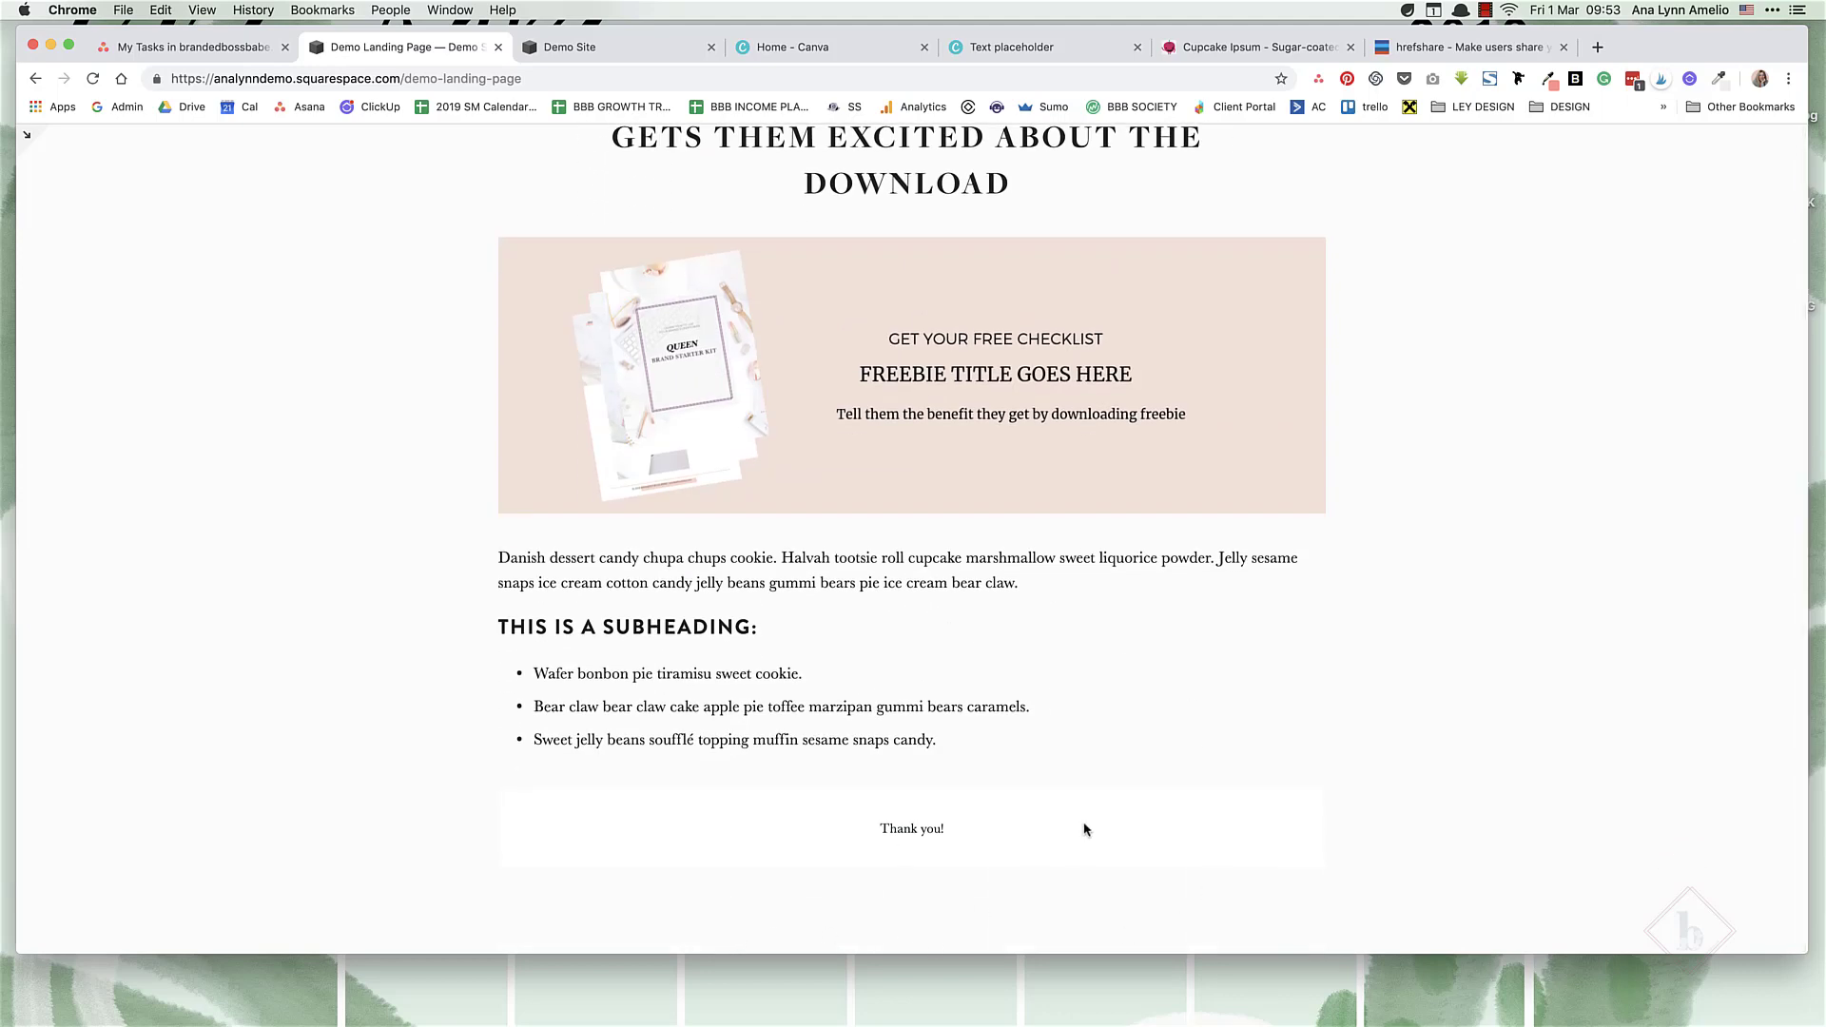
pyautogui.scroll(3, 1043, 560)
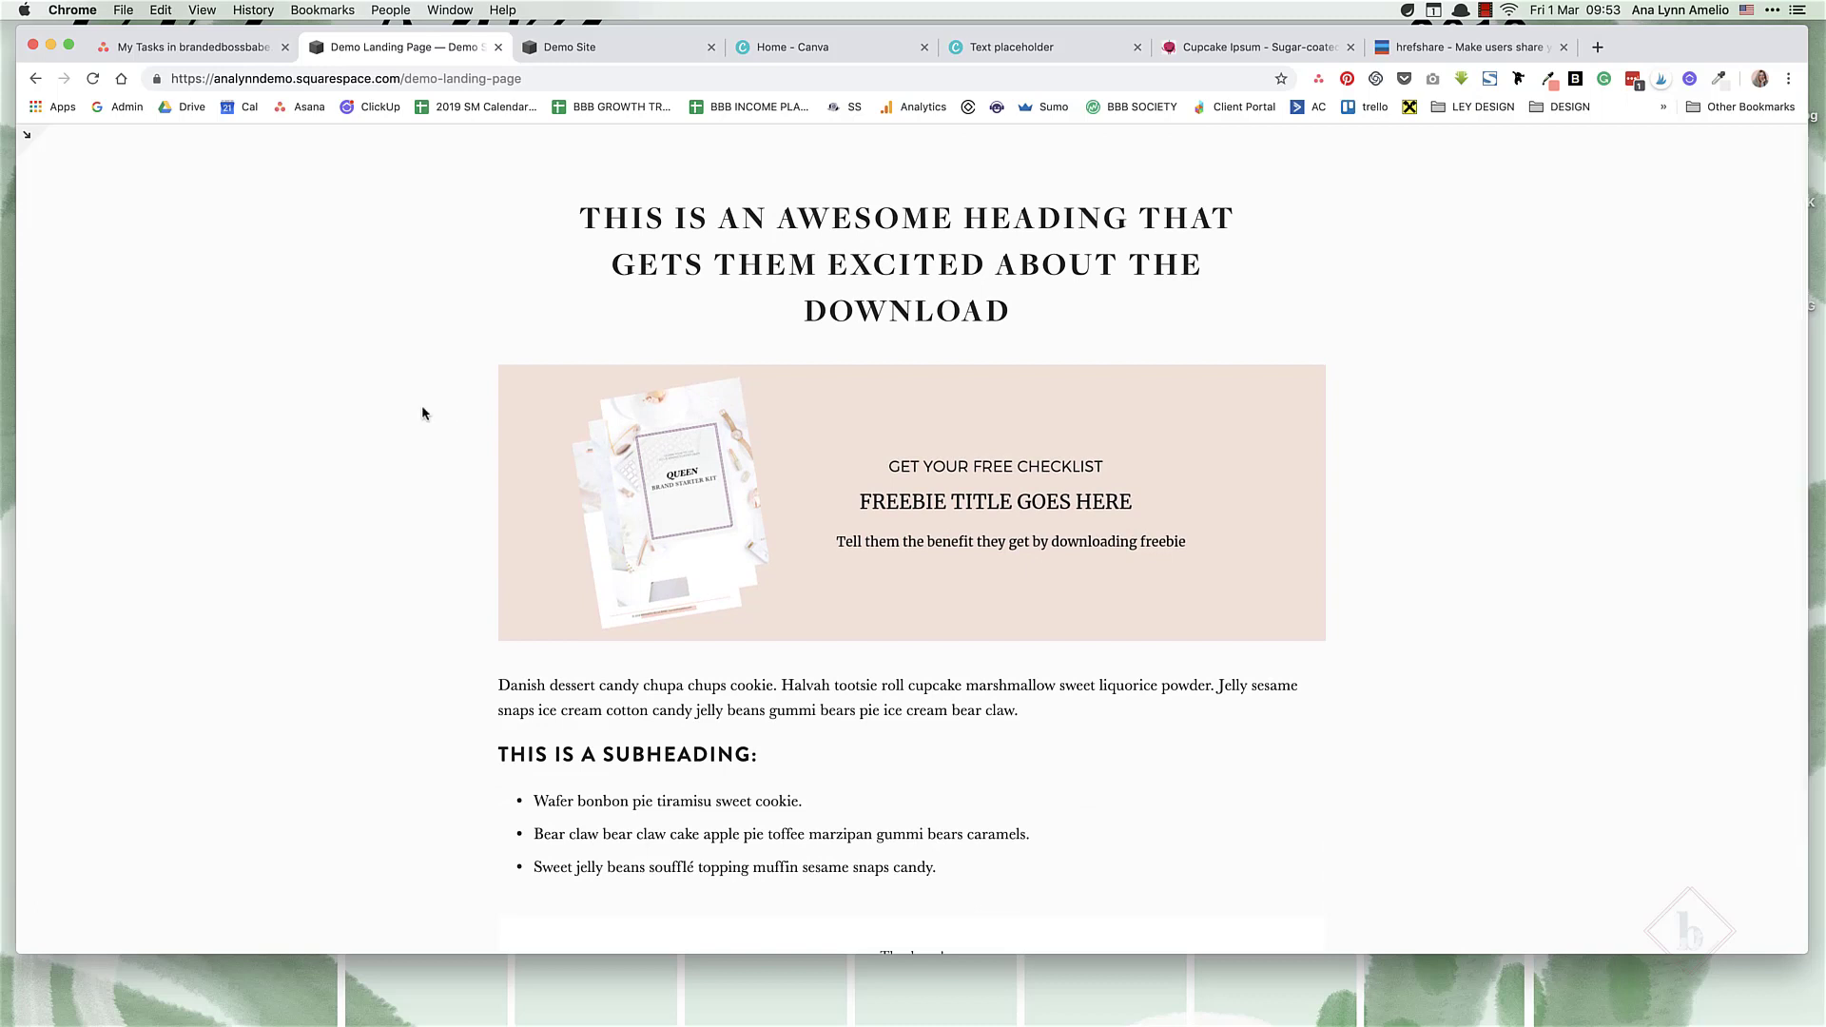